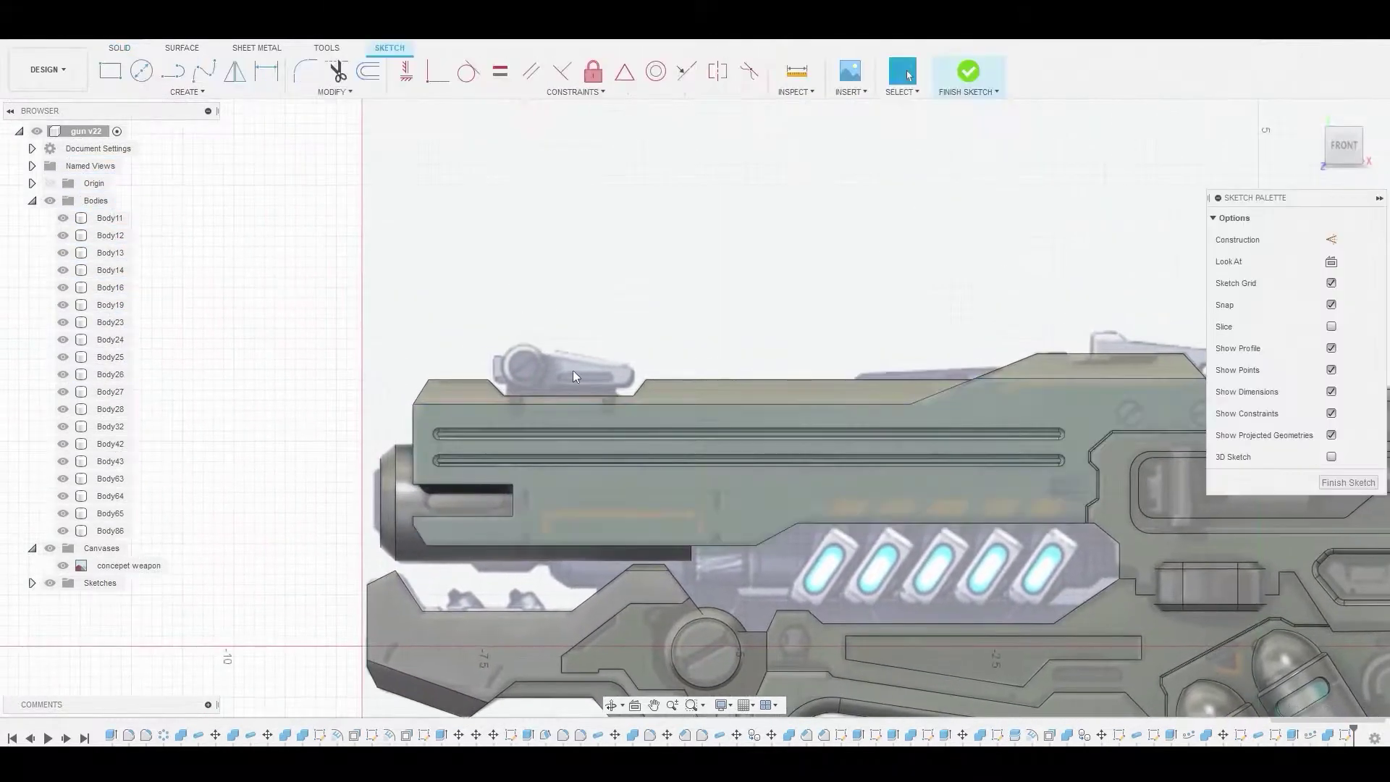
# Draw a tall narrow rectangle on the side panel near the barrel's left end.
pyautogui.scroll(2, 579, 361)
pyautogui.scroll(3, 571, 344)
pyautogui.scroll(3, 556, 362)
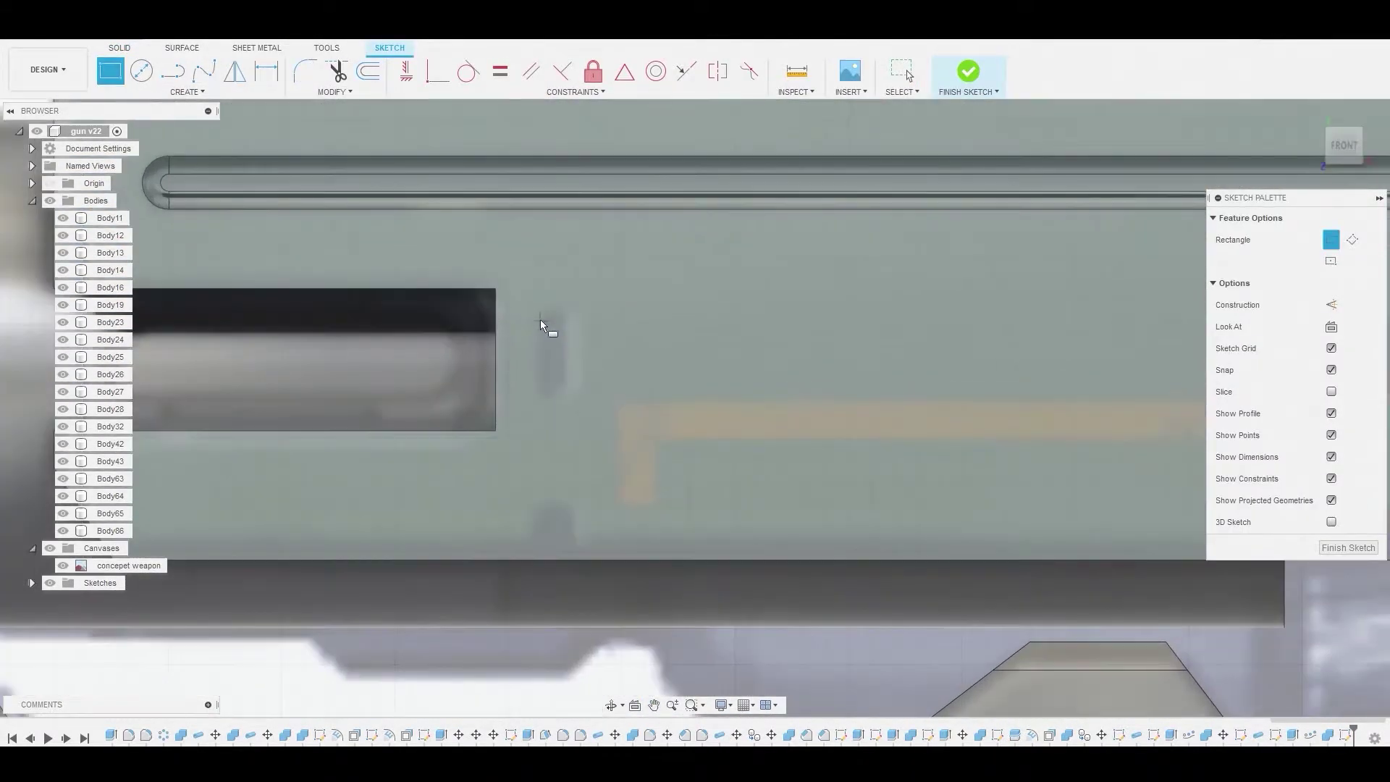
pyautogui.click(540, 317)
pyautogui.click(570, 397)
pyautogui.press('Escape')
# Copy the rectangle 1.851 mm along X.
pyautogui.scroll(-3, 590, 383)
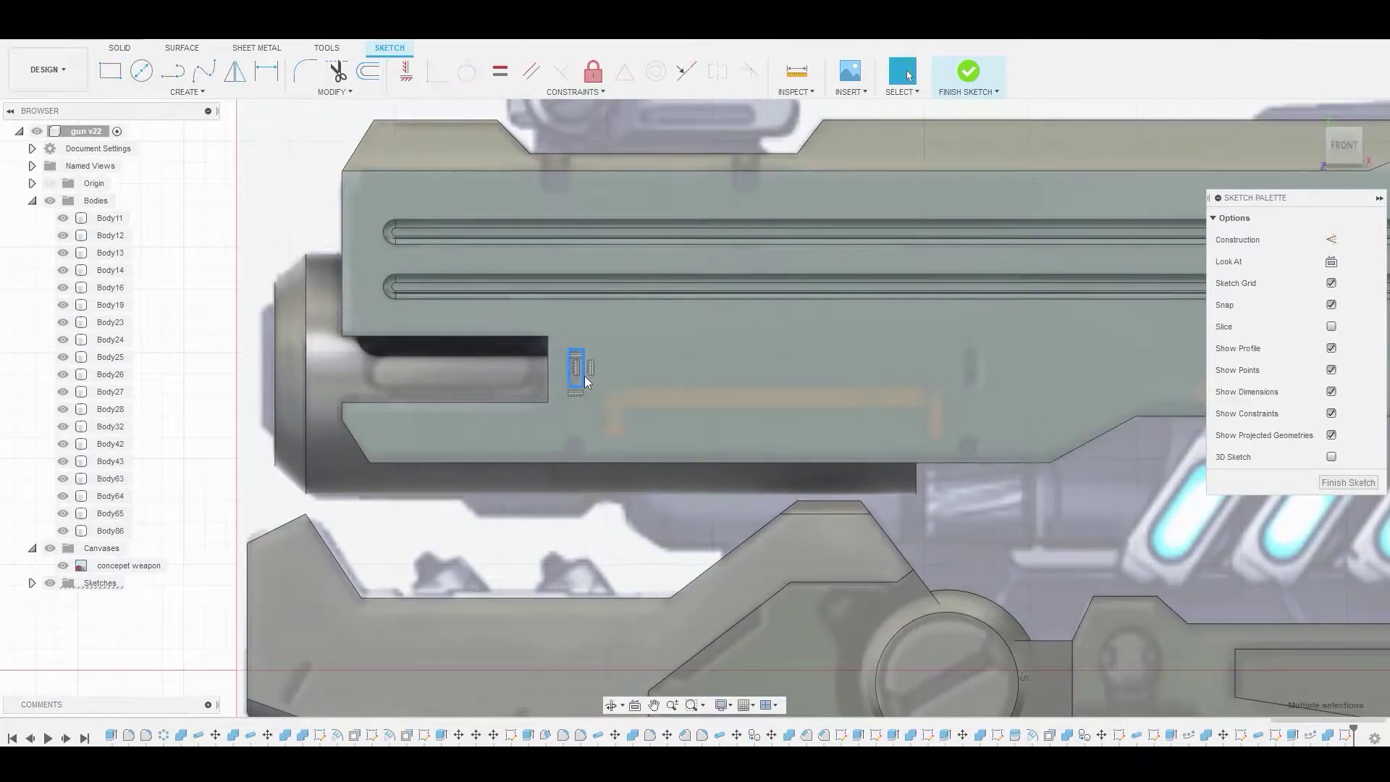
pyautogui.press('m')
pyautogui.moveTo(607, 367); pyautogui.dragTo(1001, 375)
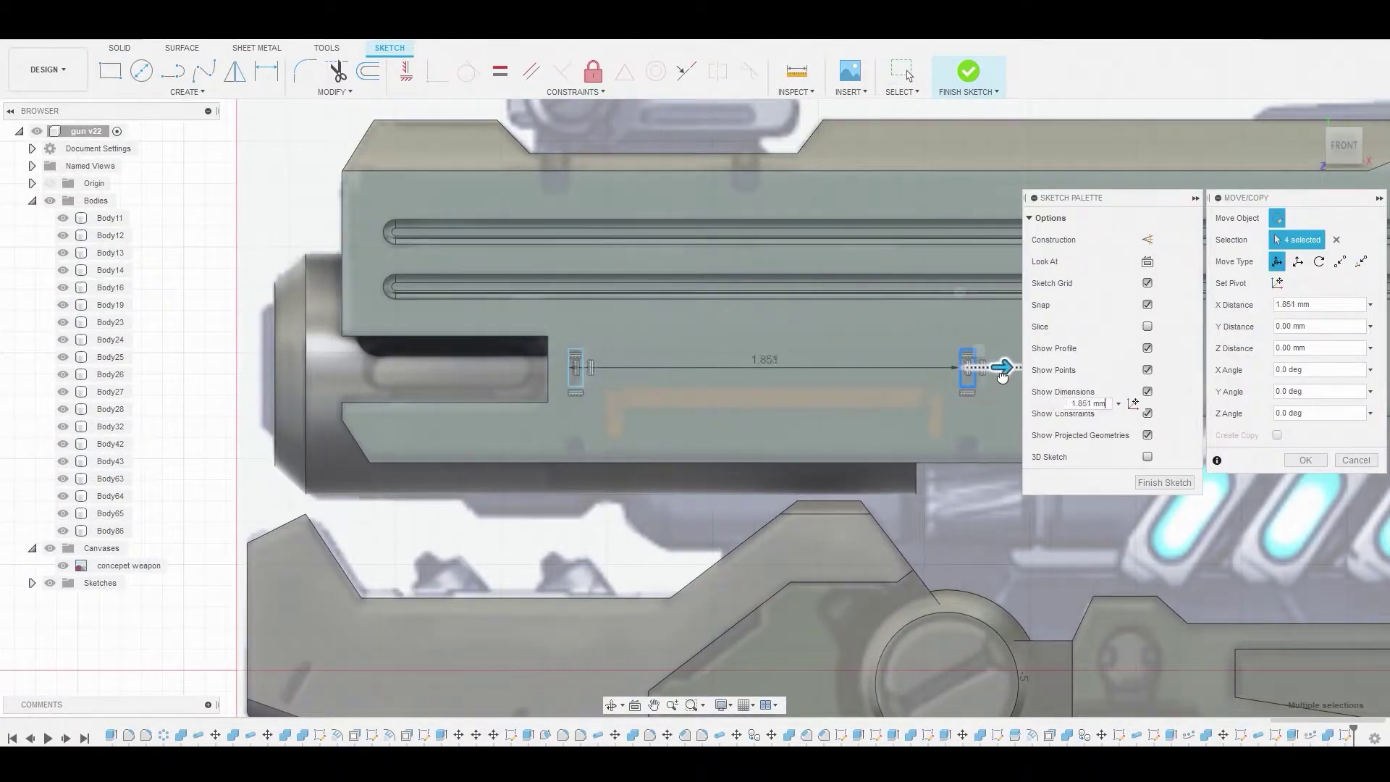
pyautogui.press('Return')
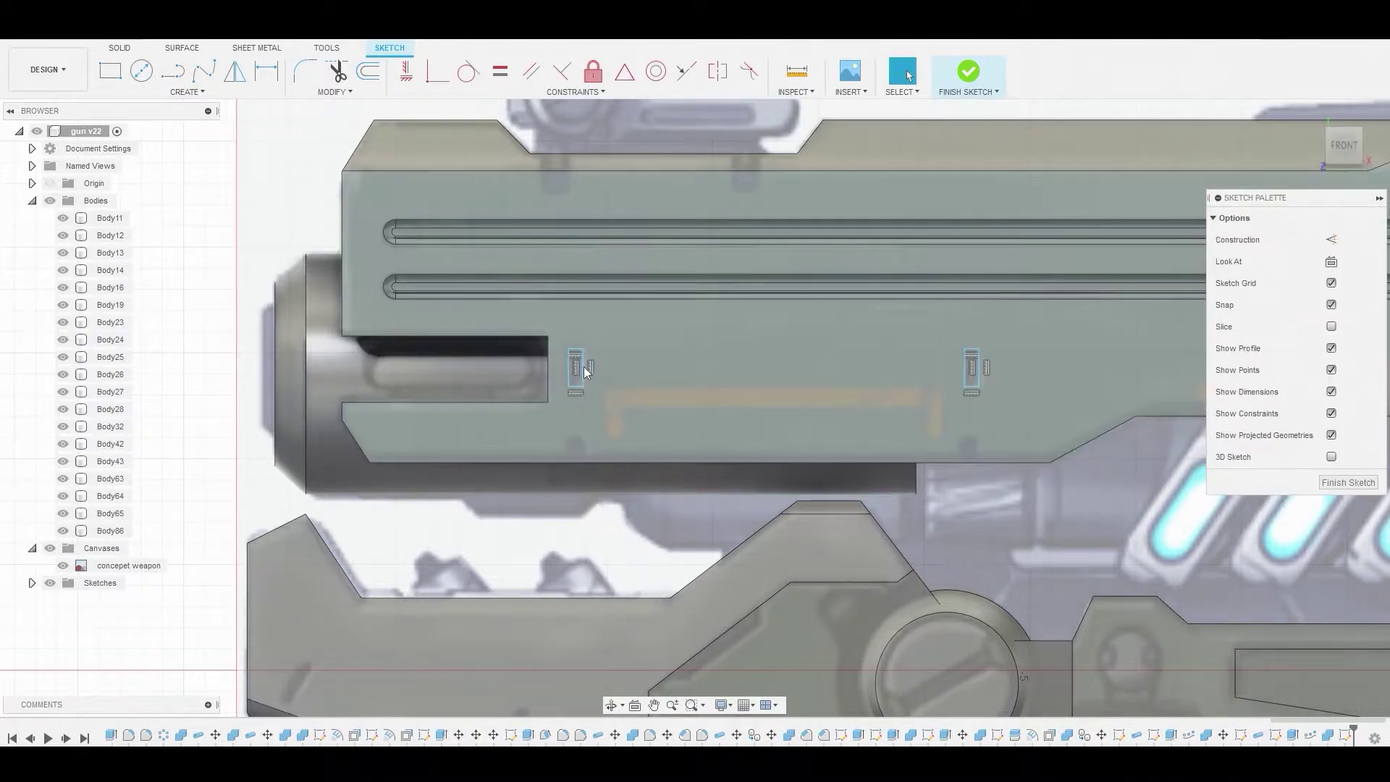
# Copy both rectangles -0.402 mm along Y to make four slots.
pyautogui.keyDown('shift'); pyautogui.click(976, 372); pyautogui.keyUp('shift')
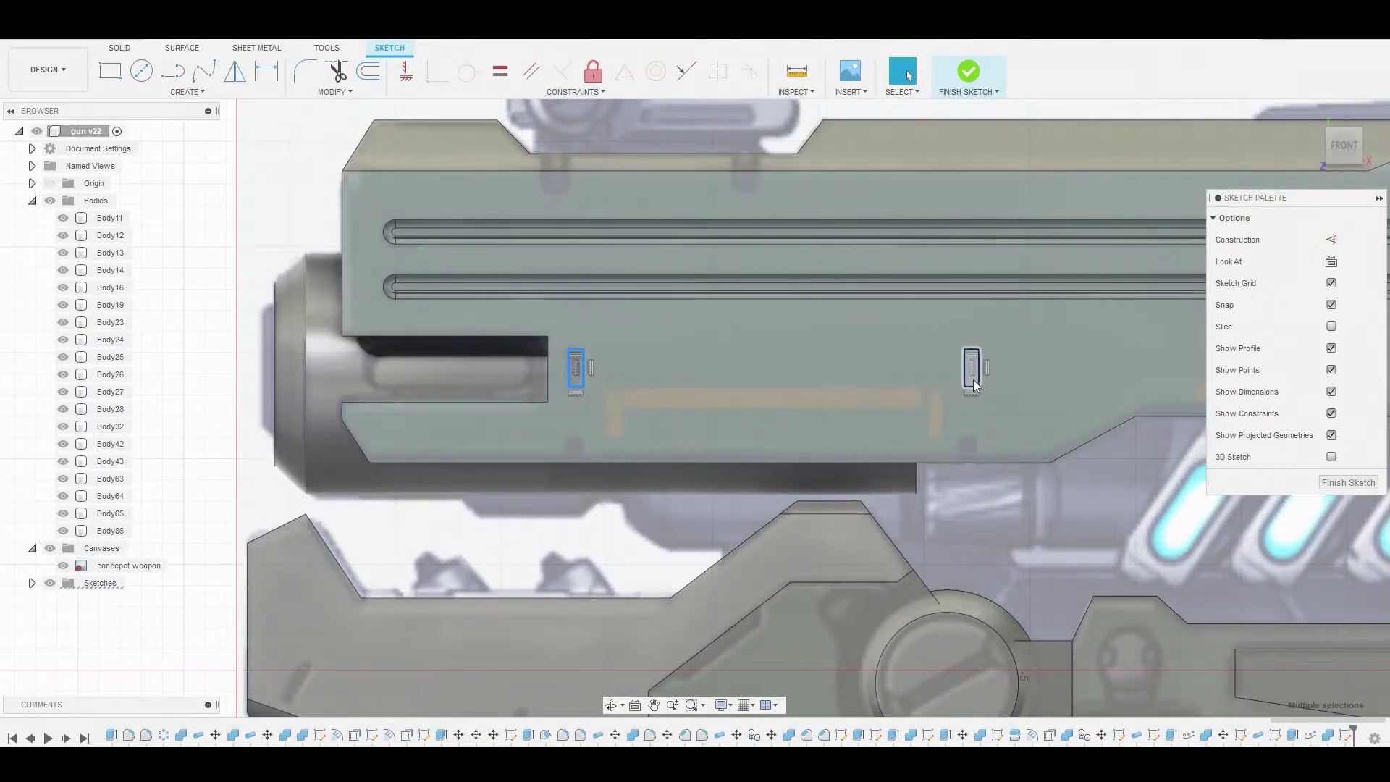
pyautogui.press('m')
pyautogui.scroll(2, 971, 382)
pyautogui.scroll(1, 972, 382)
pyautogui.moveTo(356, 314); pyautogui.dragTo(356, 446)
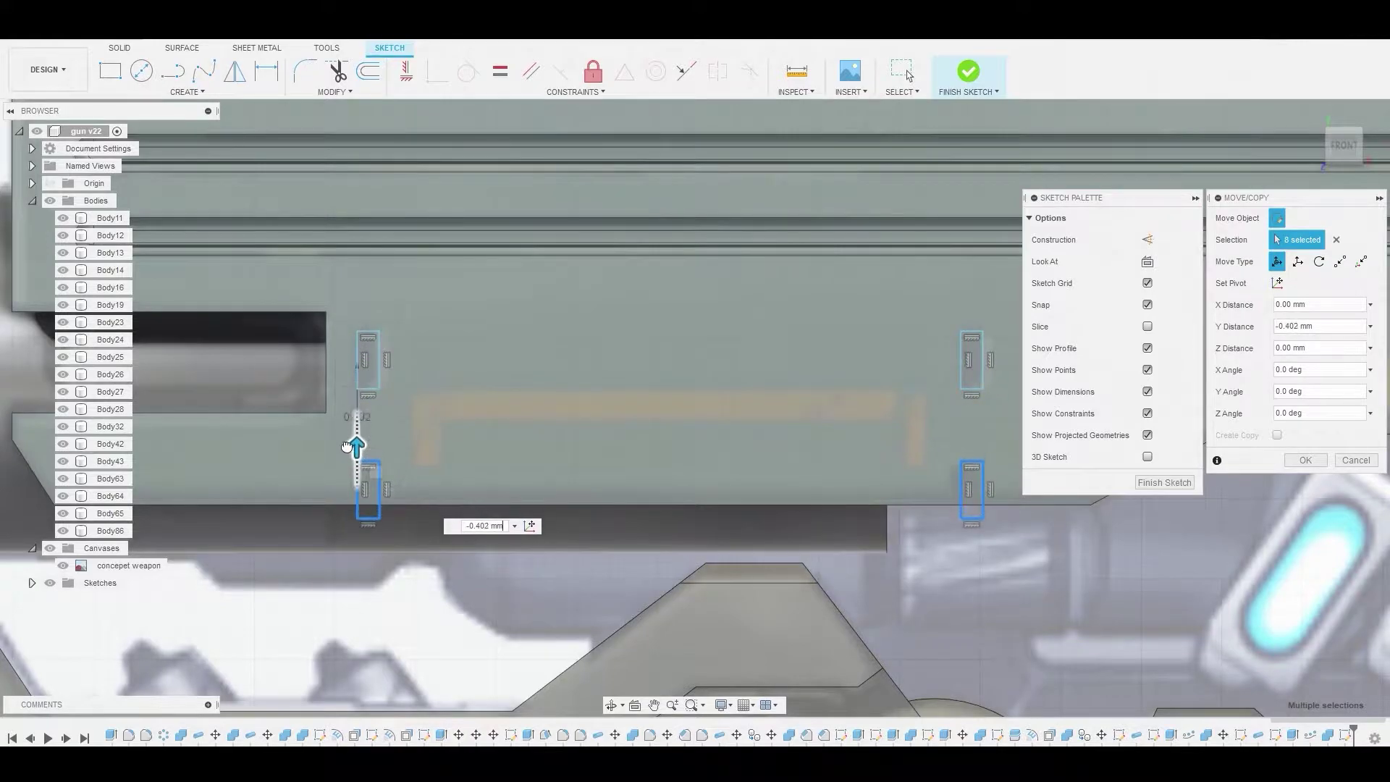
pyautogui.press('Return')
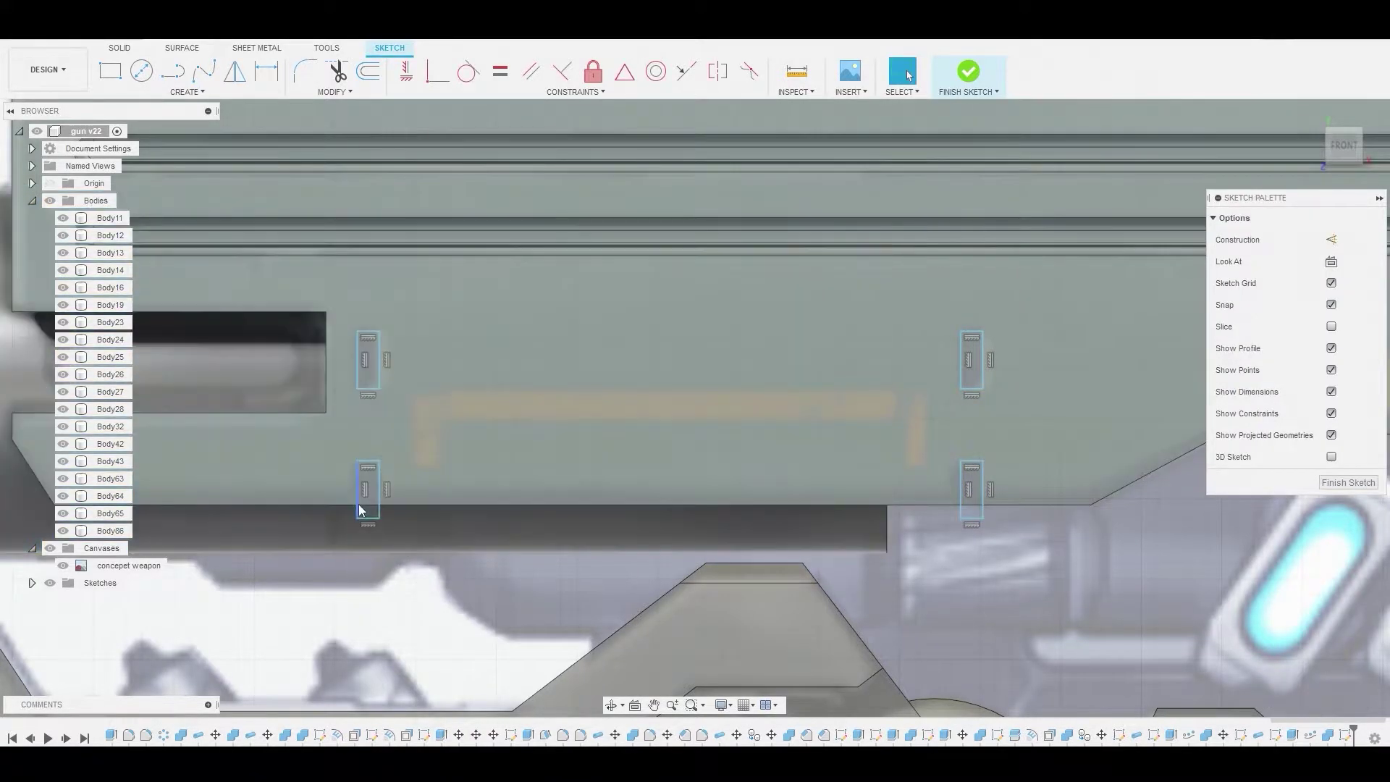
pyautogui.scroll(-2, 502, 440)
pyautogui.scroll(-3, 606, 411)
pyautogui.scroll(-1, 607, 411)
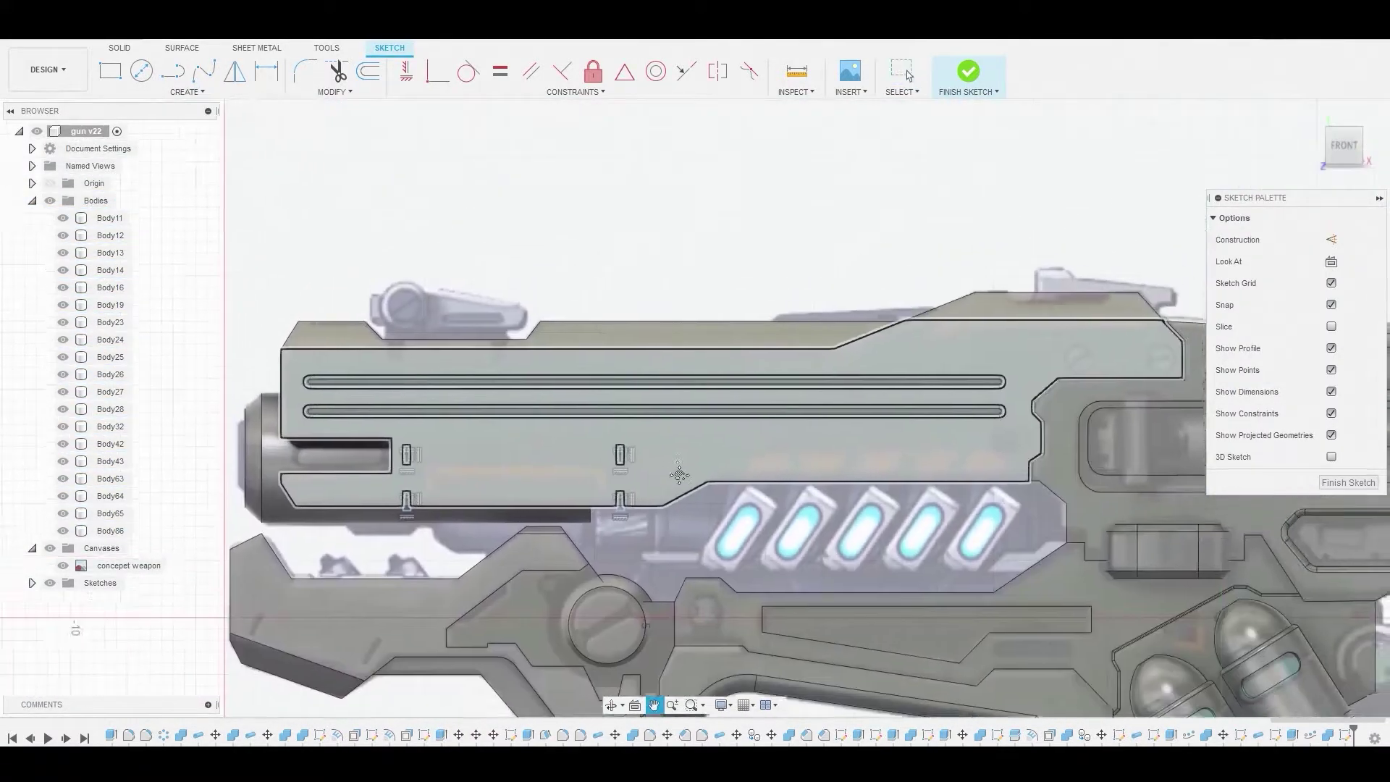
pyautogui.moveTo(607, 411)
pyautogui.mouseDown(button='middle')
pyautogui.moveTo(663, 427)
pyautogui.moveTo(518, 348)
pyautogui.mouseUp(button='middle')
# Draw a small circle on the raised panel right of the barrel.
pyautogui.click(141, 71)
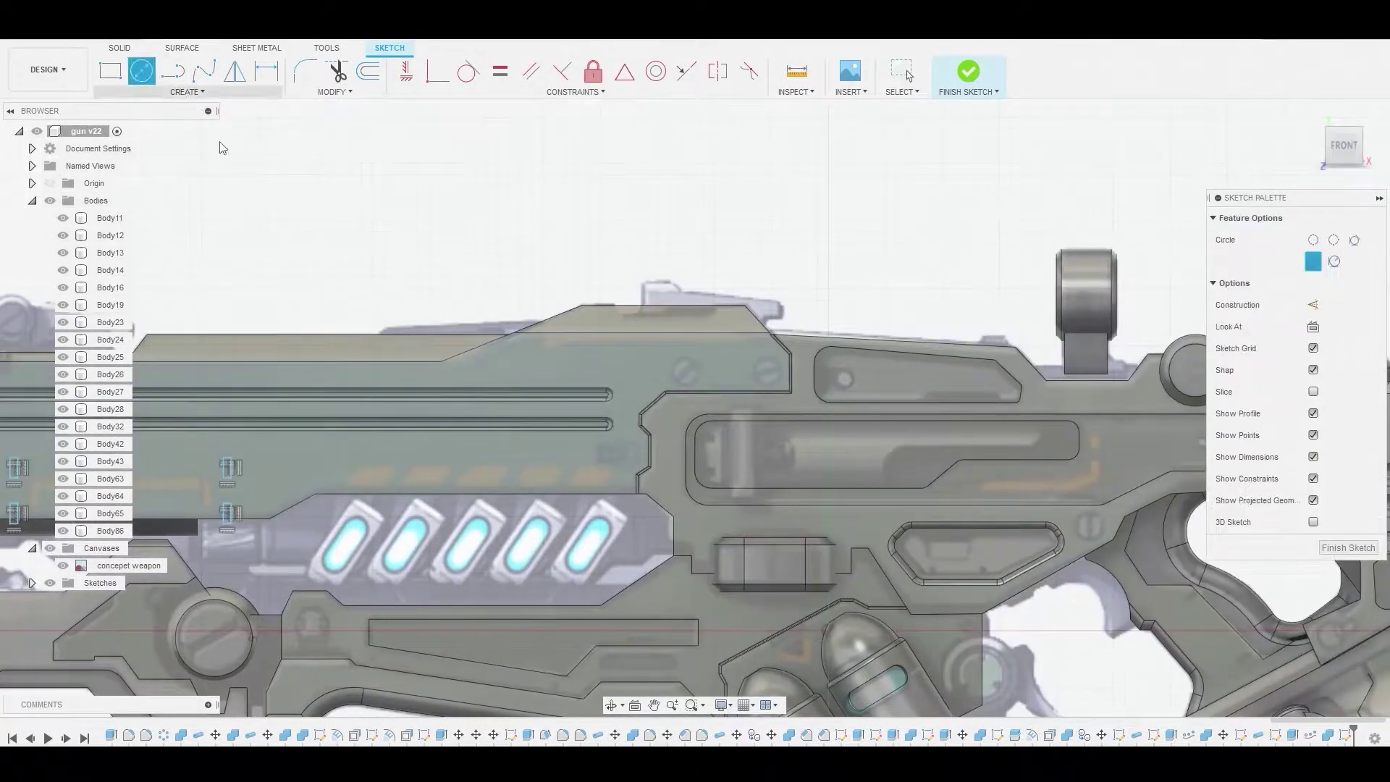
pyautogui.scroll(5, 655, 356)
pyautogui.click(653, 343)
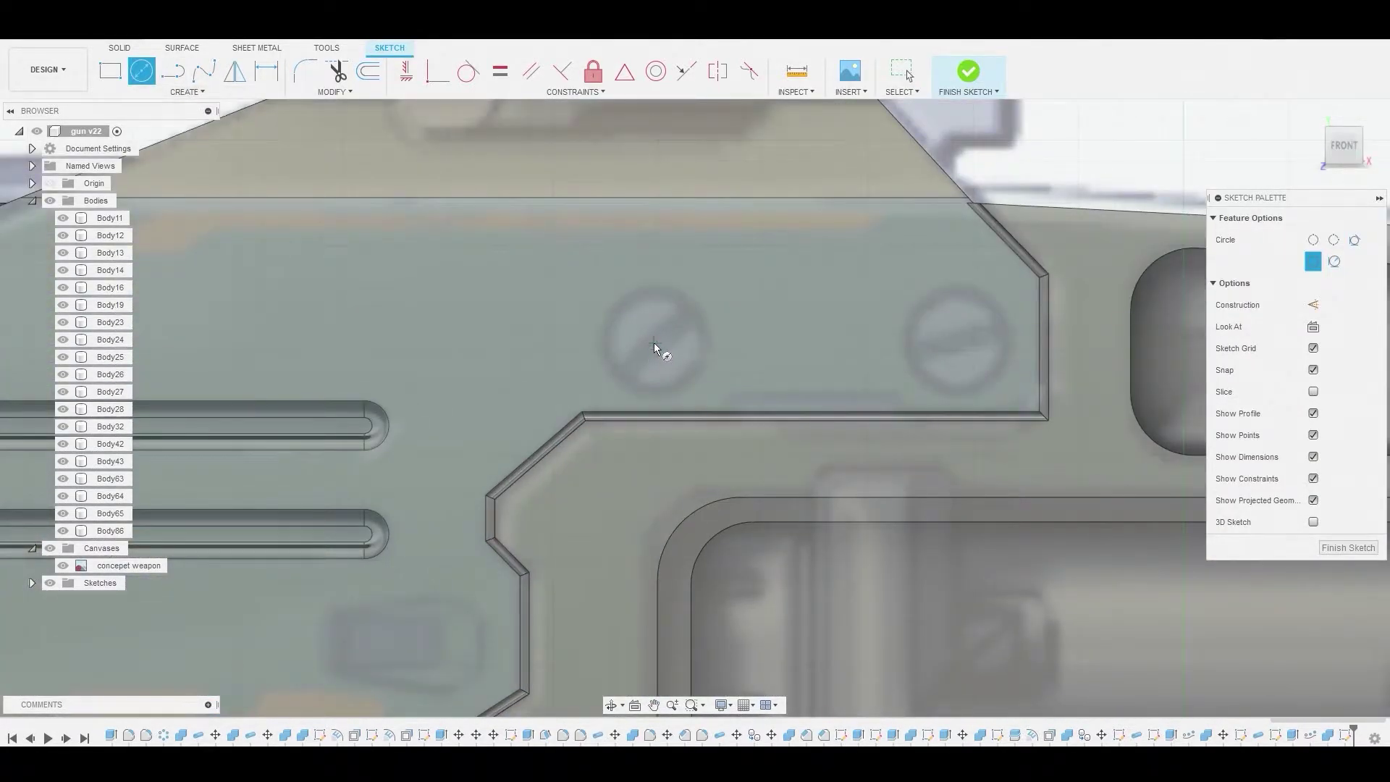
pyautogui.click(696, 315)
pyautogui.press('Escape')
pyautogui.scroll(-2, 692, 323)
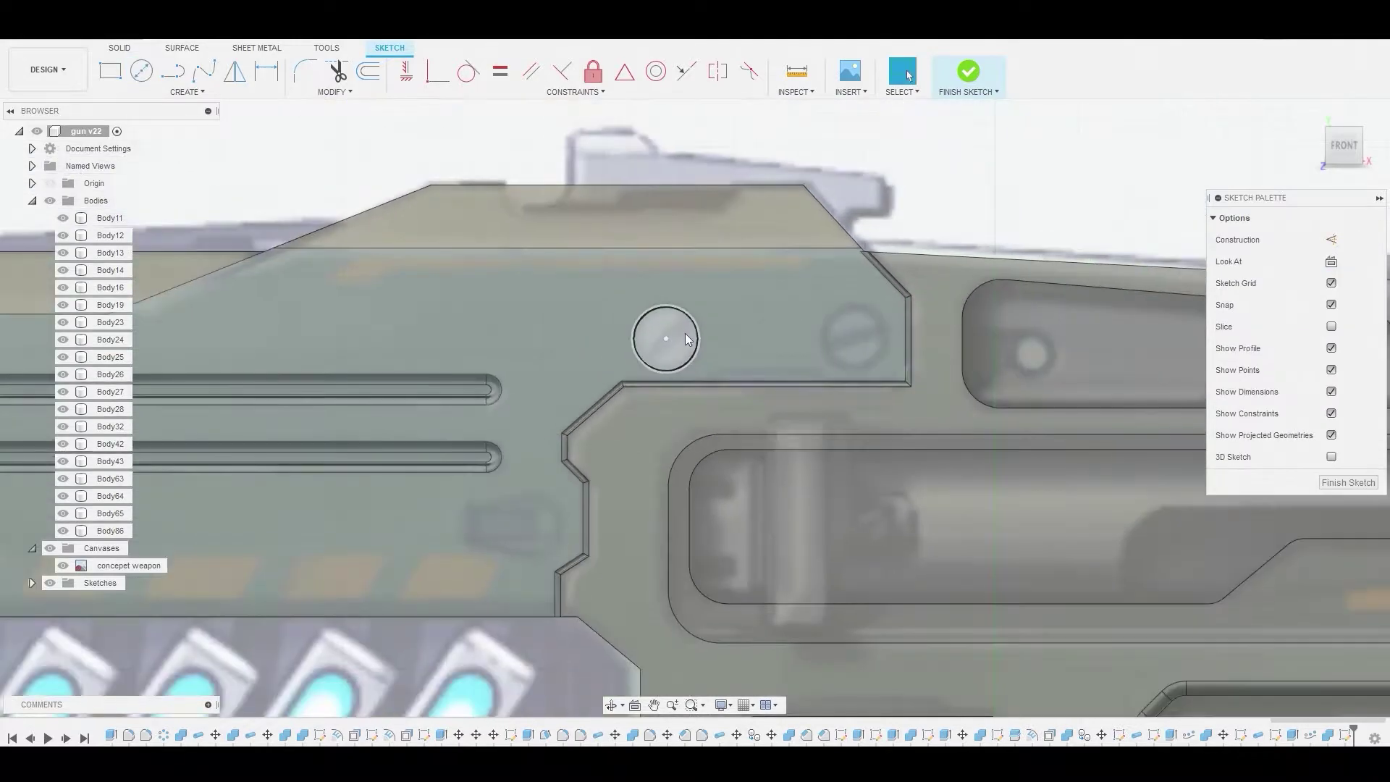
pyautogui.scroll(-1, 688, 341)
# Copy the circle 0.756 mm to the right.
pyautogui.click(696, 336)
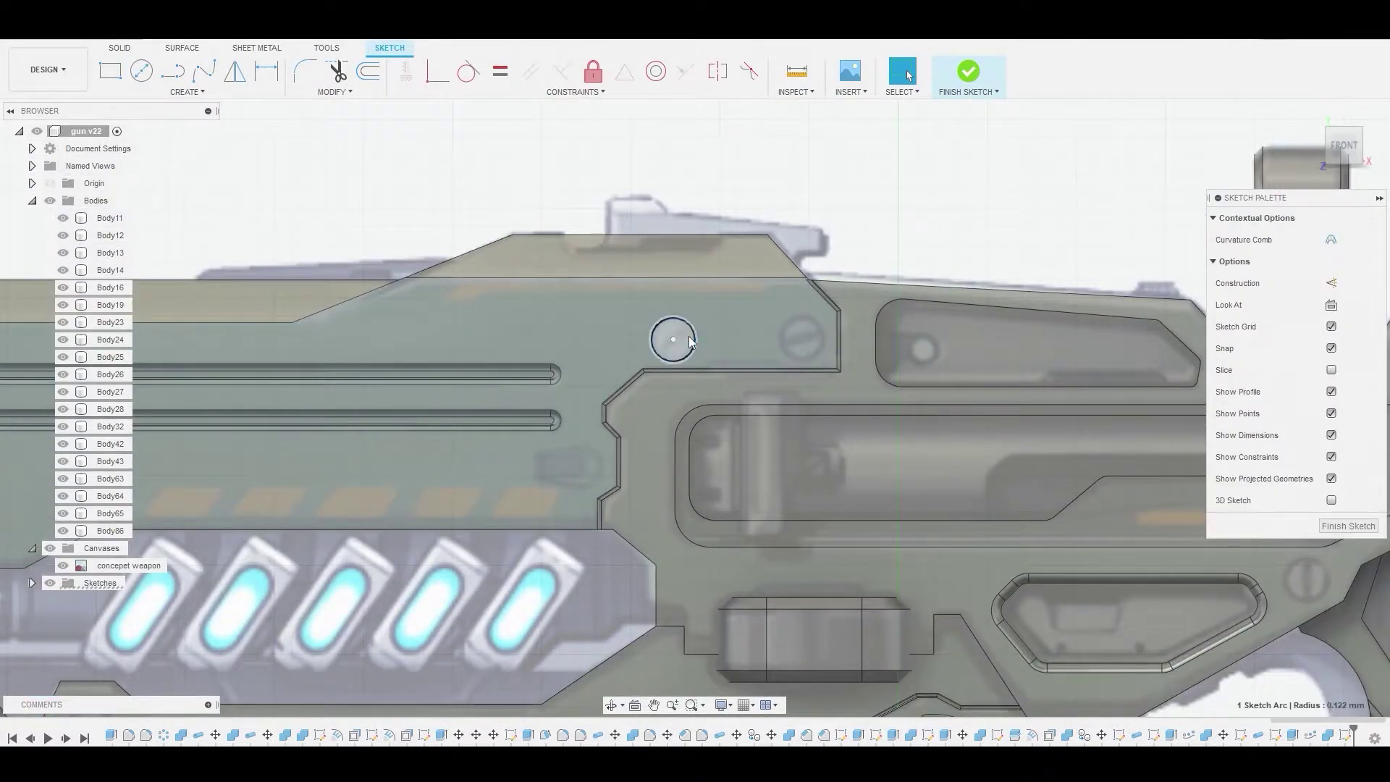
pyautogui.press('m')
pyautogui.moveTo(696, 341); pyautogui.dragTo(853, 338)
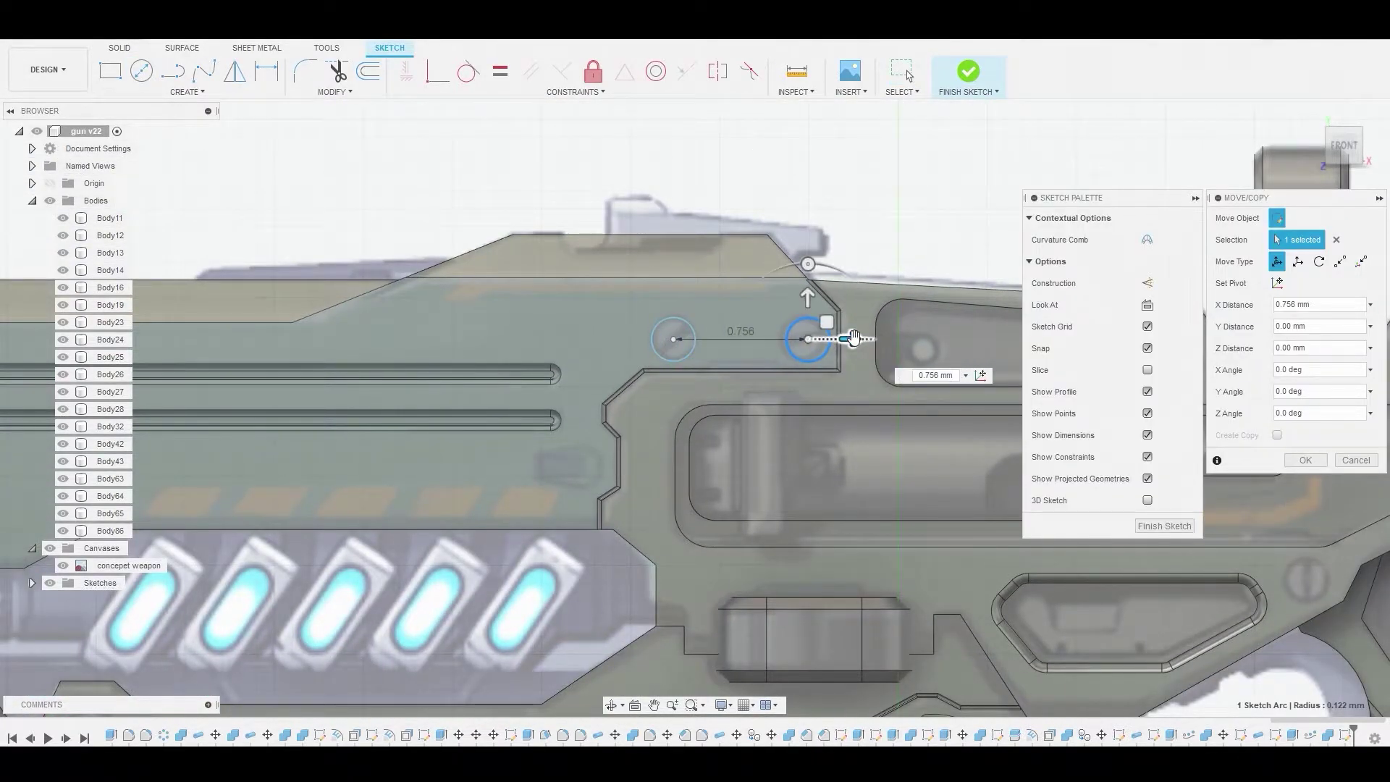
pyautogui.rightClick(854, 338)
pyautogui.click(862, 269)
pyautogui.scroll(3, 740, 352)
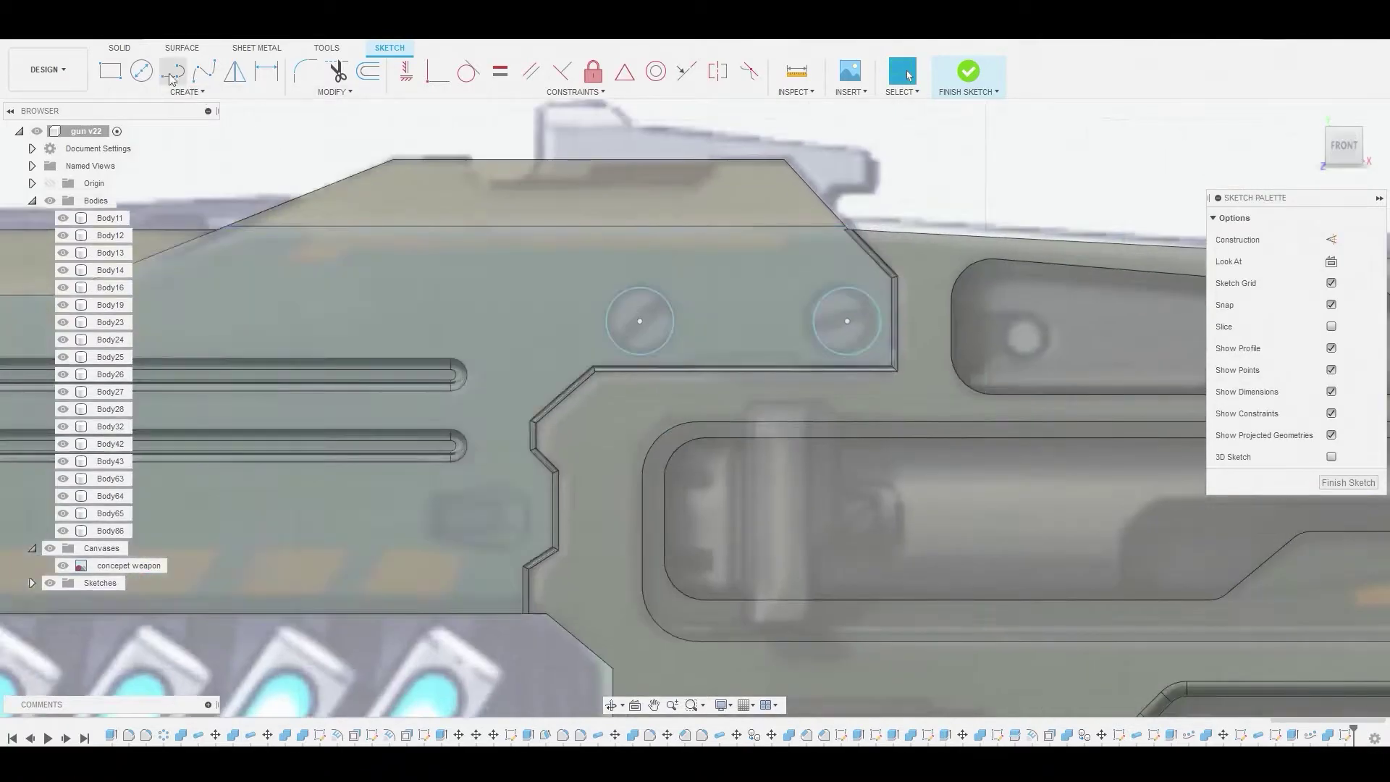
# Draw a closed thin trapezoid notch outline on the ledge between the circles.
pyautogui.click(171, 72)
pyautogui.scroll(2, 719, 359)
pyautogui.scroll(2, 719, 358)
pyautogui.click(682, 320)
pyautogui.click(659, 354)
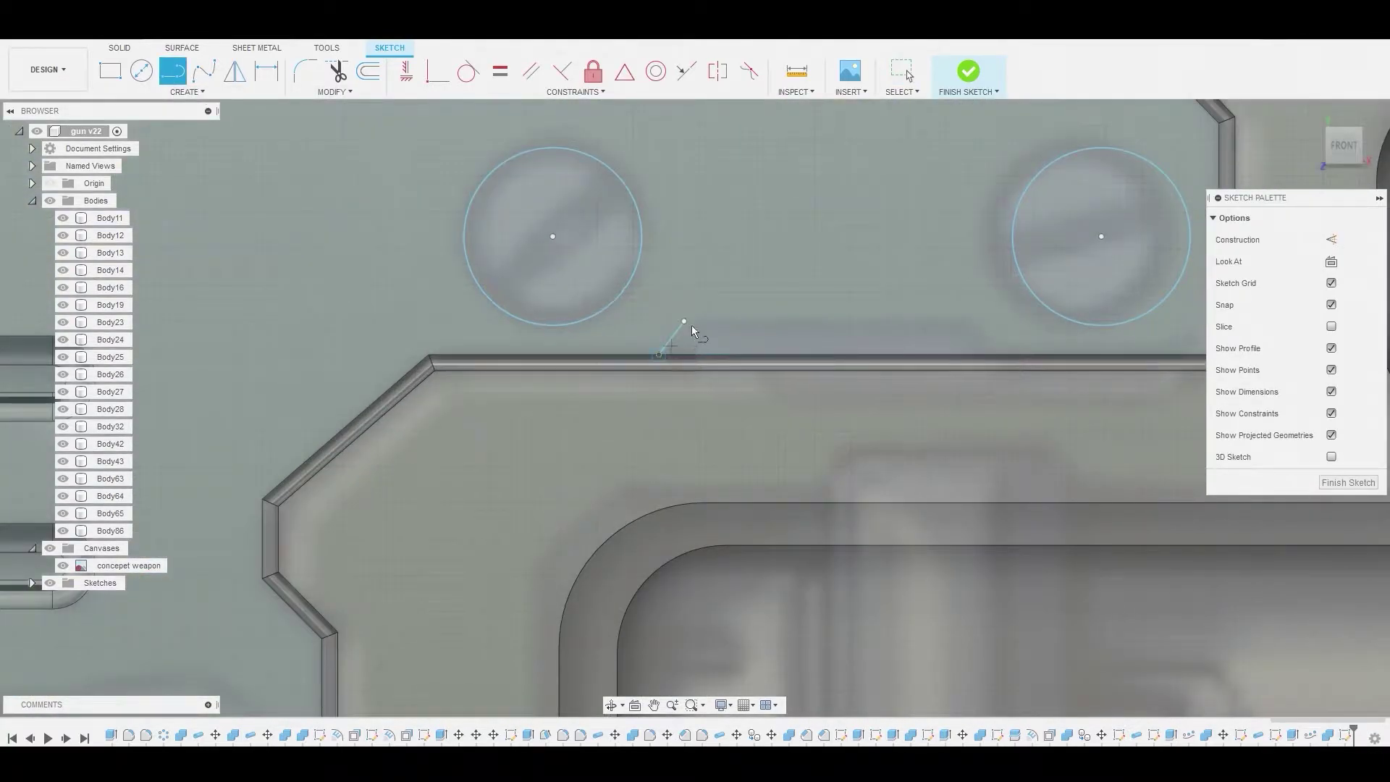
pyautogui.click(970, 317)
pyautogui.scroll(1, 973, 343)
pyautogui.scroll(1, 970, 355)
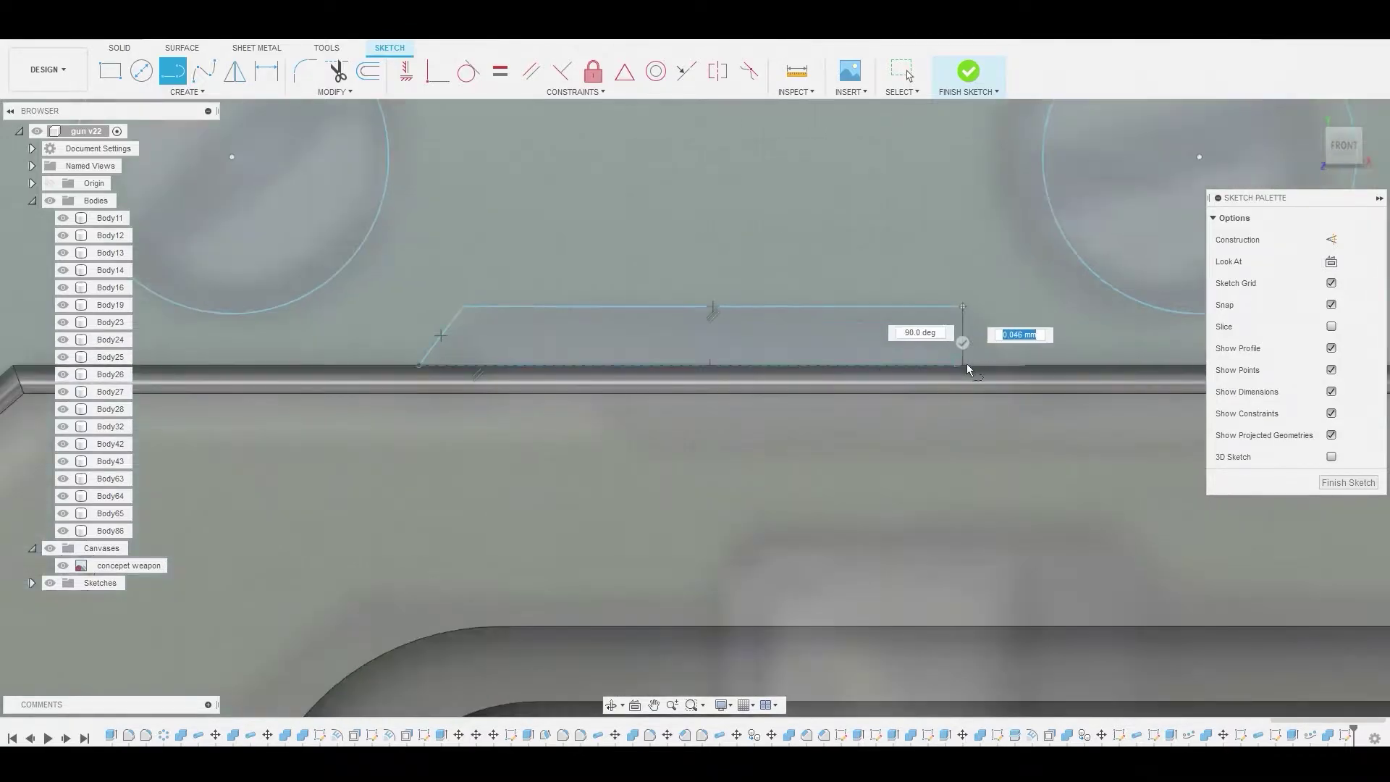
pyautogui.click(974, 366)
pyautogui.scroll(-3, 814, 340)
pyautogui.press('Escape')
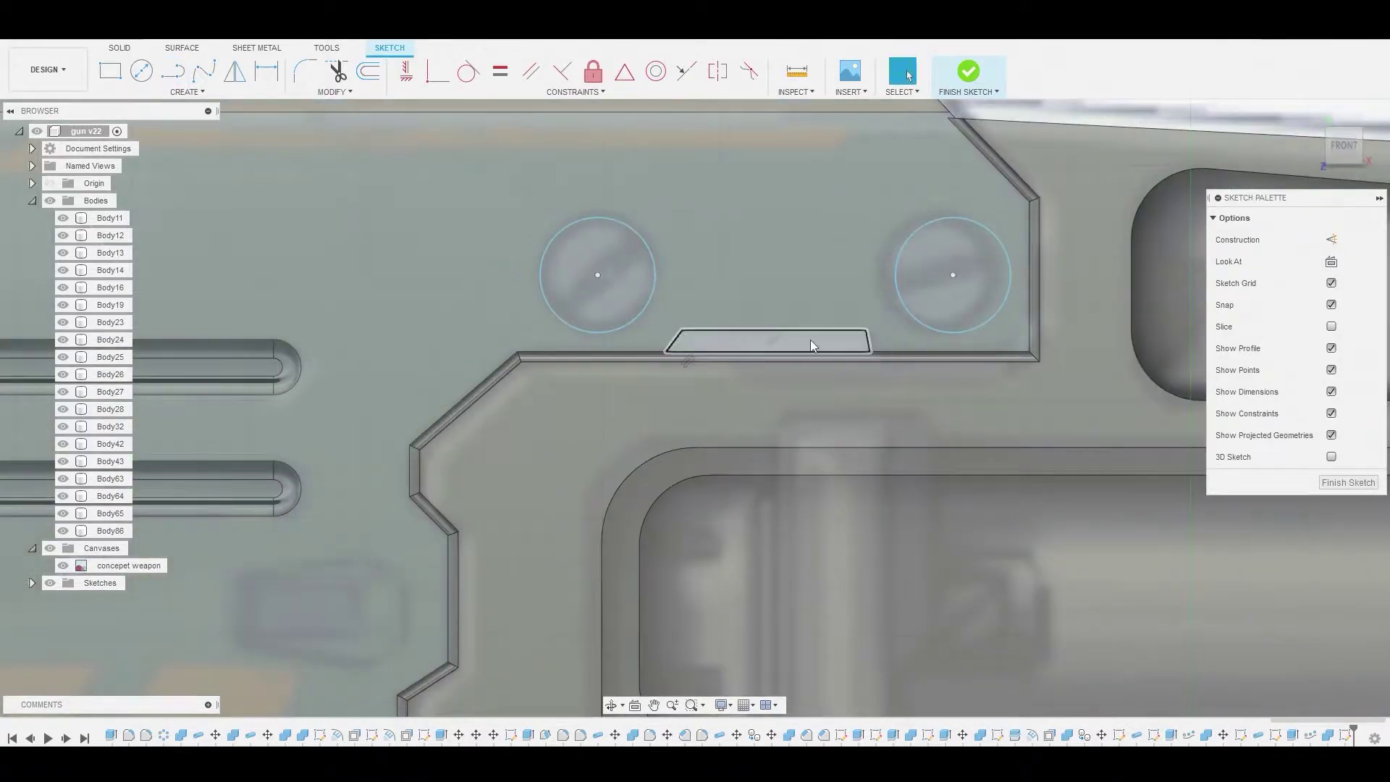
pyautogui.scroll(-5, 810, 340)
pyautogui.scroll(-1, 788, 338)
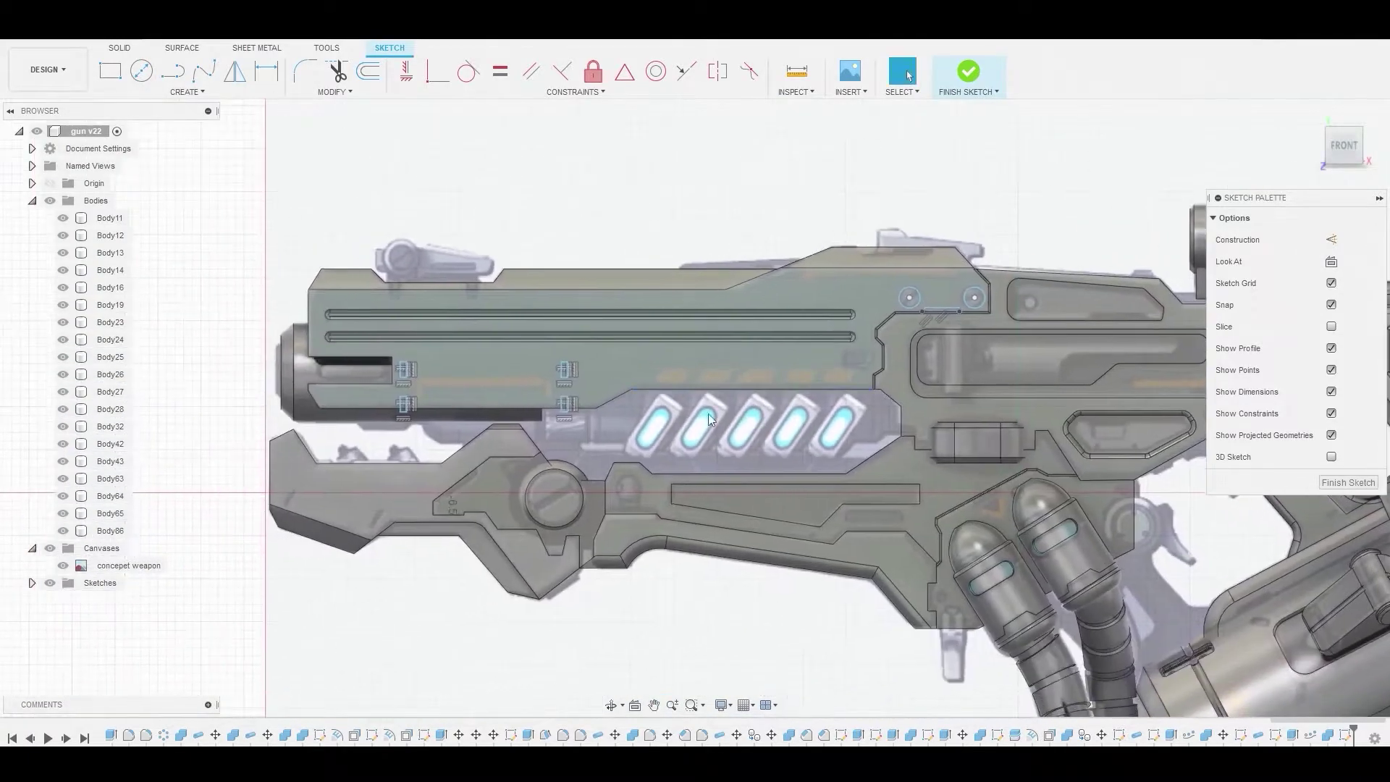
# Select the four rectangle, two circle and trapezoid notch profiles.
pyautogui.scroll(4, 409, 392)
pyautogui.scroll(2, 205, 333)
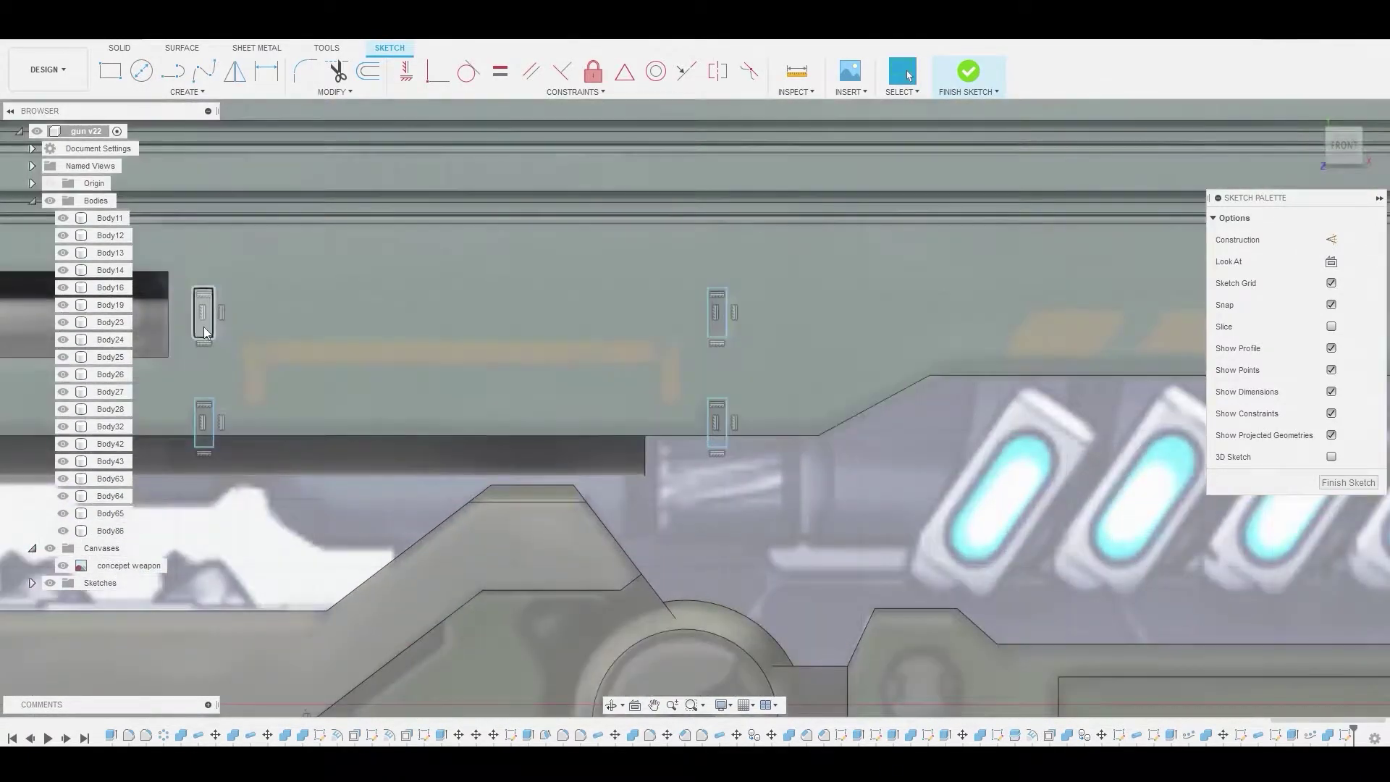
pyautogui.scroll(2, 206, 411)
pyautogui.keyDown('shift'); pyautogui.click(206, 410); pyautogui.keyUp('shift')
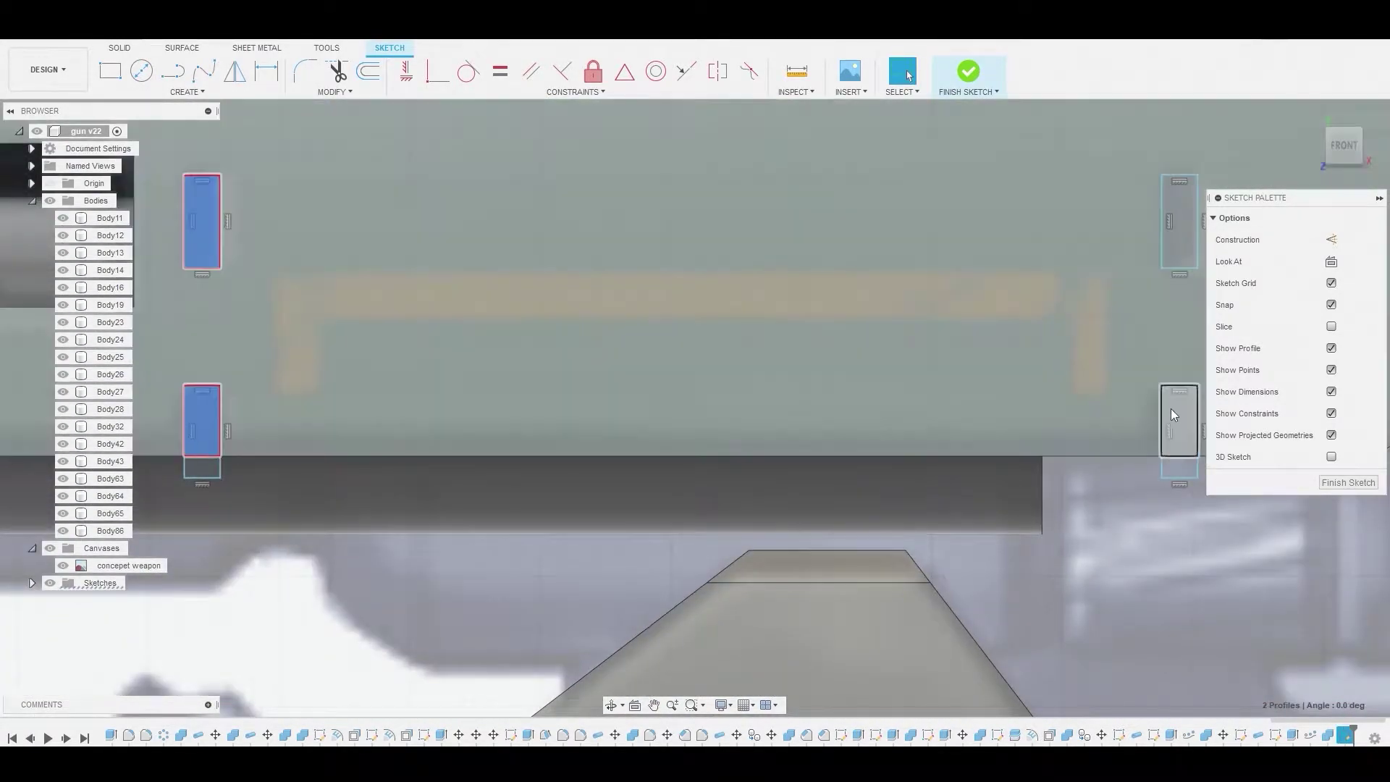
pyautogui.keyDown('shift'); pyautogui.click(1194, 239); pyautogui.keyUp('shift')
pyautogui.scroll(-3, 942, 304)
pyautogui.scroll(2, 585, 340)
pyautogui.scroll(2, 630, 347)
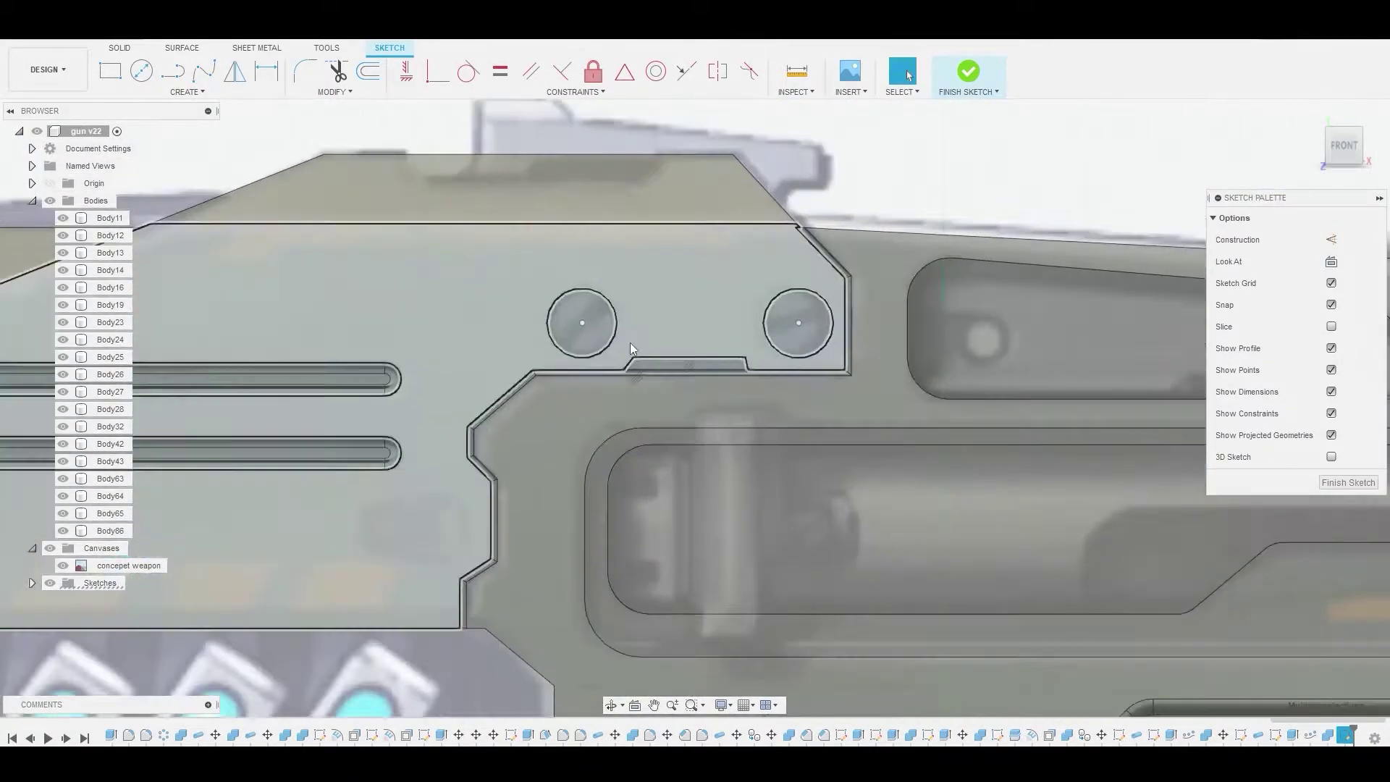
pyautogui.scroll(2, 629, 348)
pyautogui.keyDown('shift'); pyautogui.click(583, 329); pyautogui.keyUp('shift')
pyautogui.keyDown('shift'); pyautogui.click(896, 331); pyautogui.keyUp('shift')
pyautogui.keyDown('shift'); pyautogui.click(794, 385); pyautogui.keyUp('shift')
# Press Pull the selected profiles as a shallow cut of about -0.03 mm.
pyautogui.rightClick(793, 385)
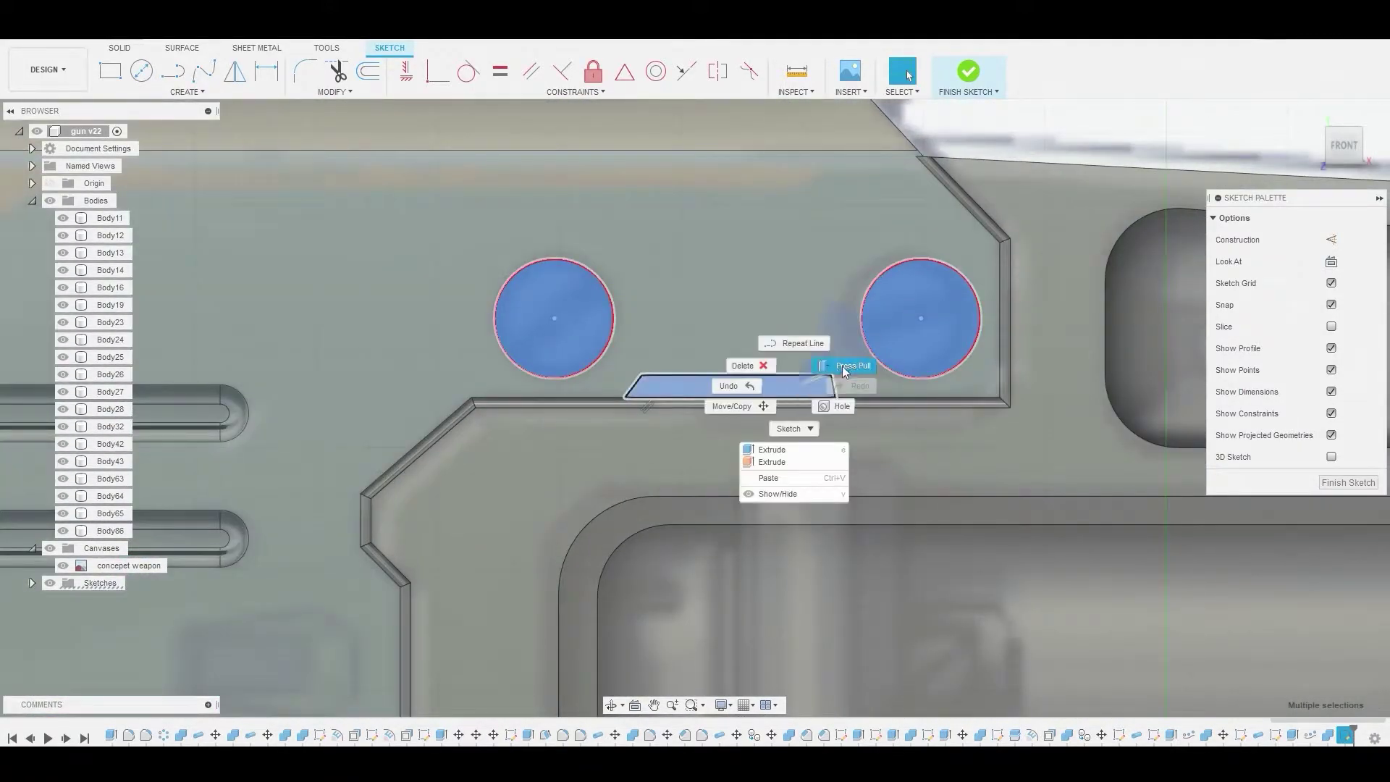
pyautogui.click(843, 366)
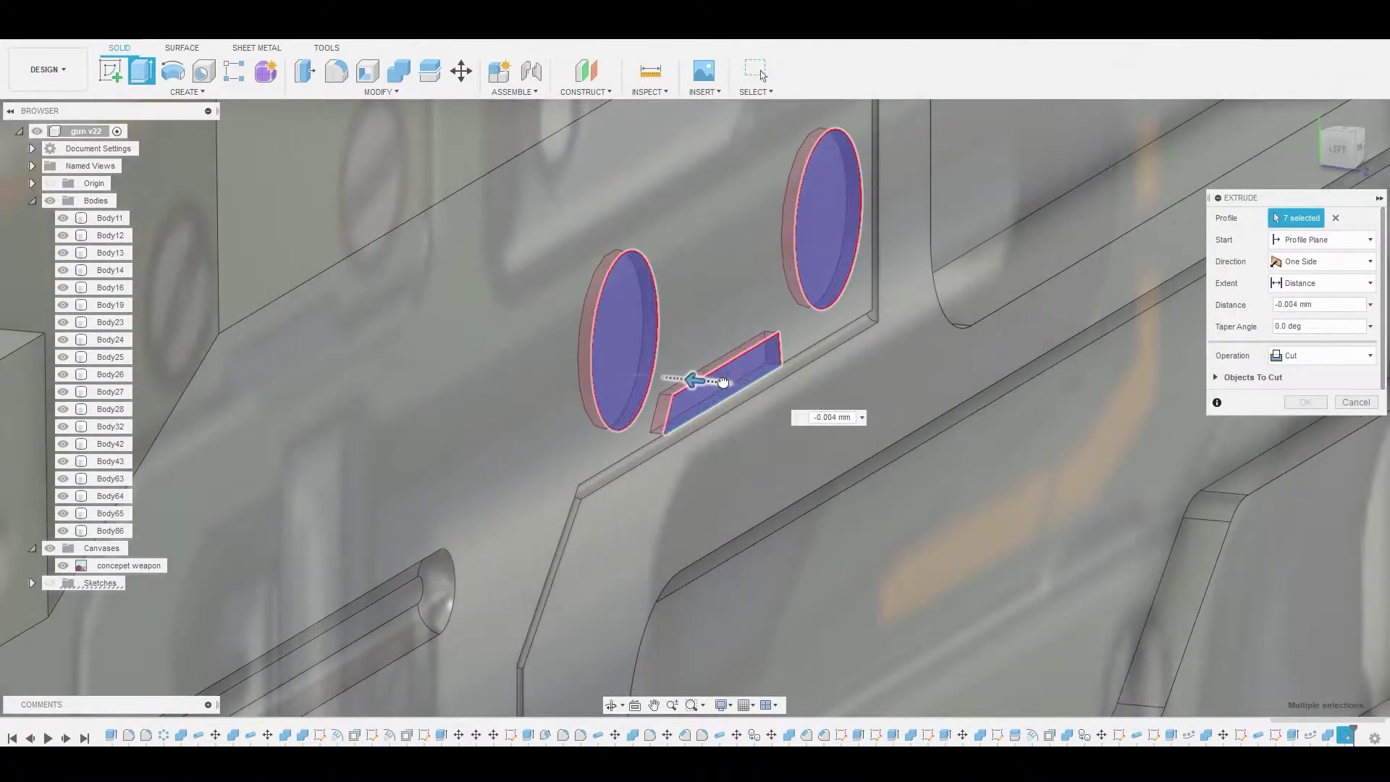
pyautogui.moveTo(722, 381); pyautogui.dragTo(721, 380)
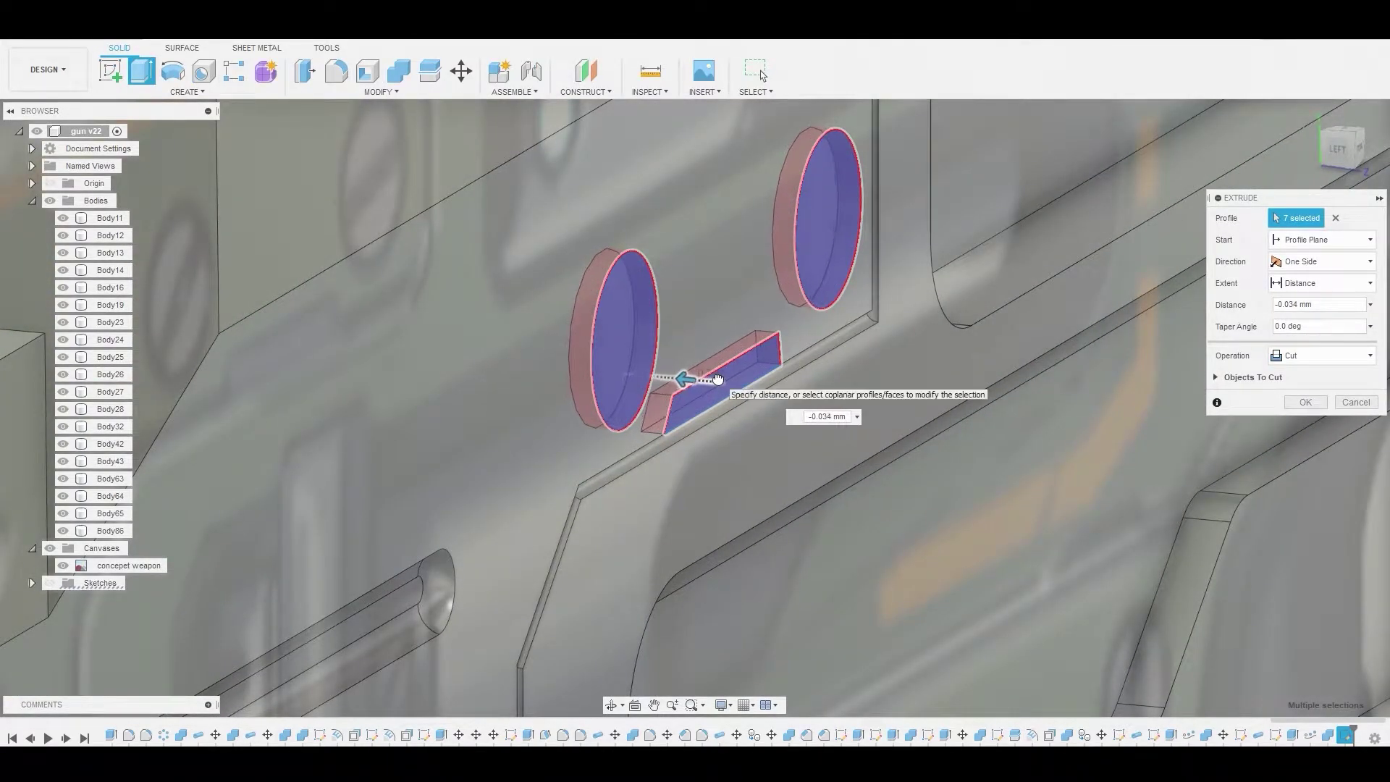
pyautogui.click(1305, 402)
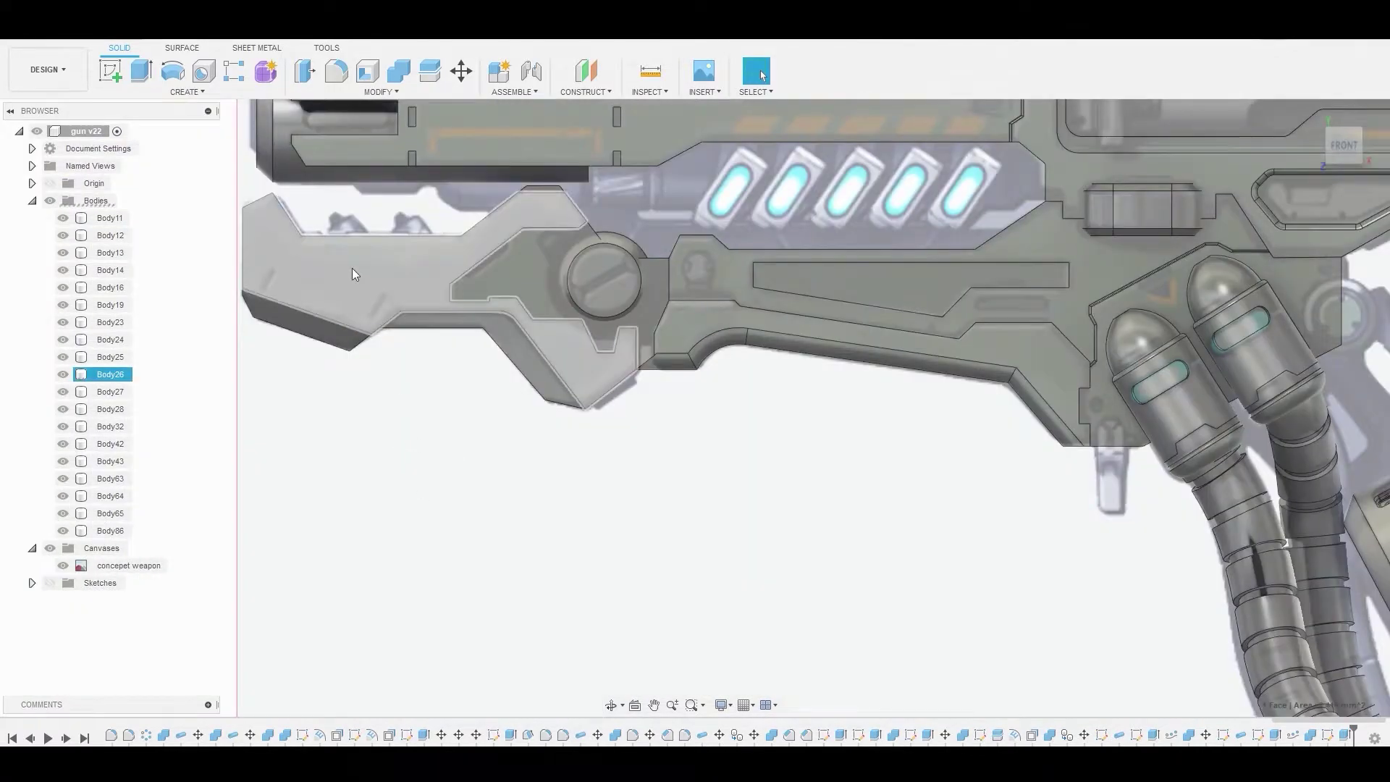
# Start a sketch on the lower front body face and draw a slot rectangle.
pyautogui.click(352, 268)
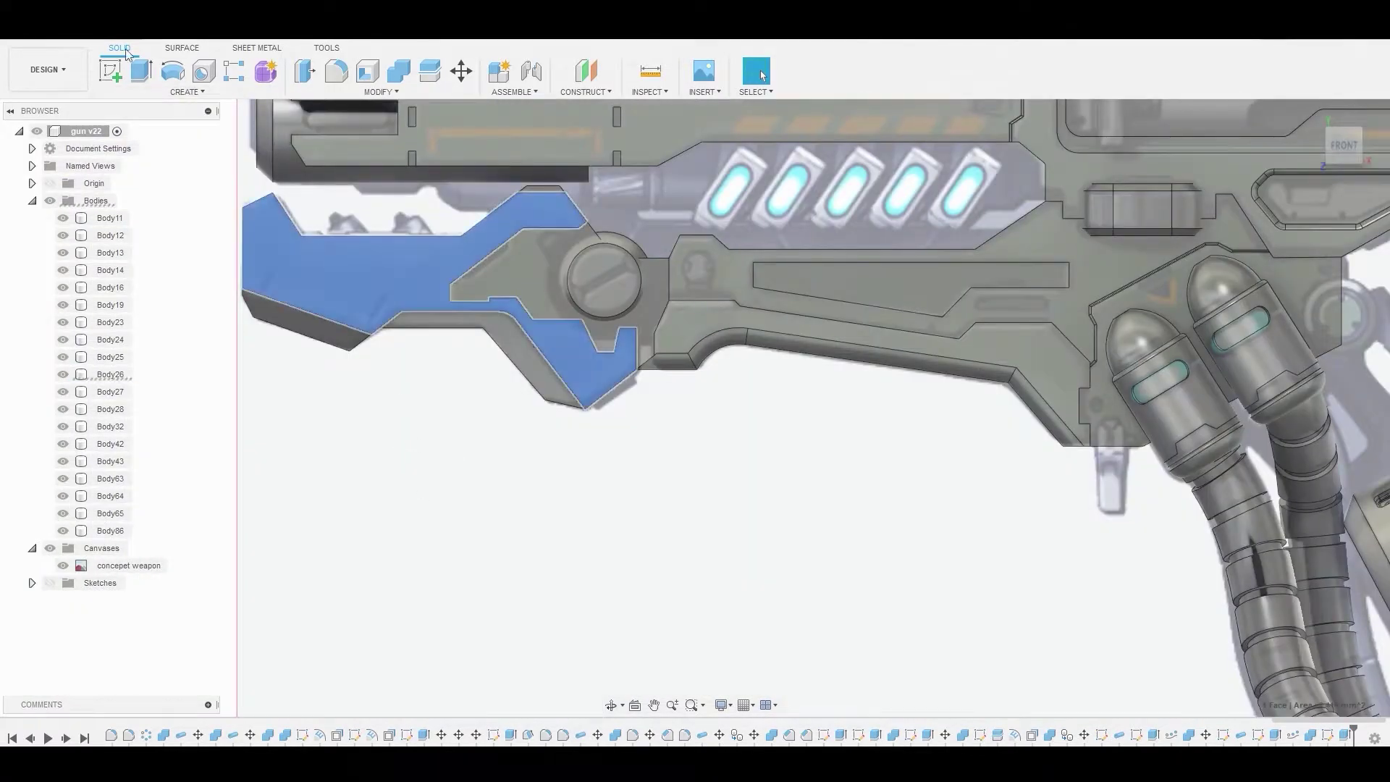
pyautogui.click(113, 70)
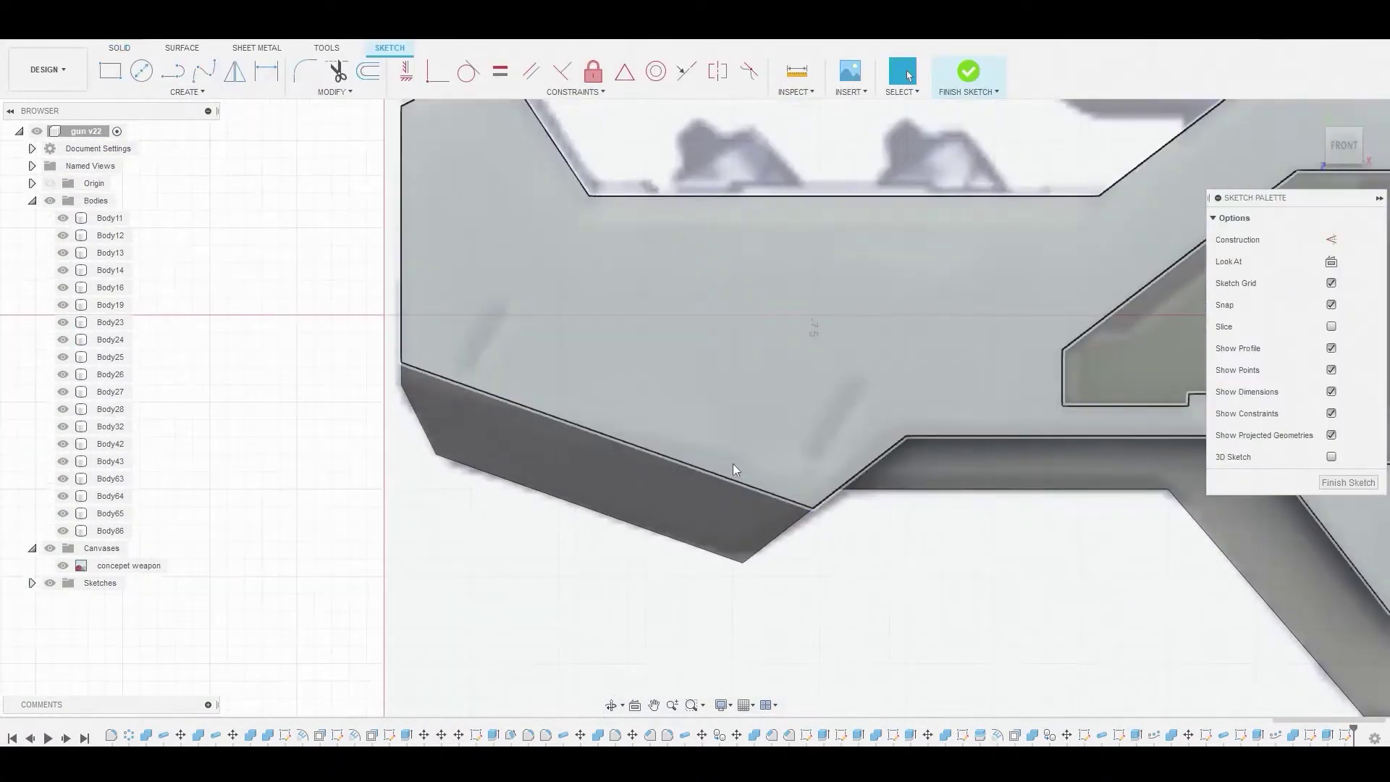
pyautogui.click(110, 70)
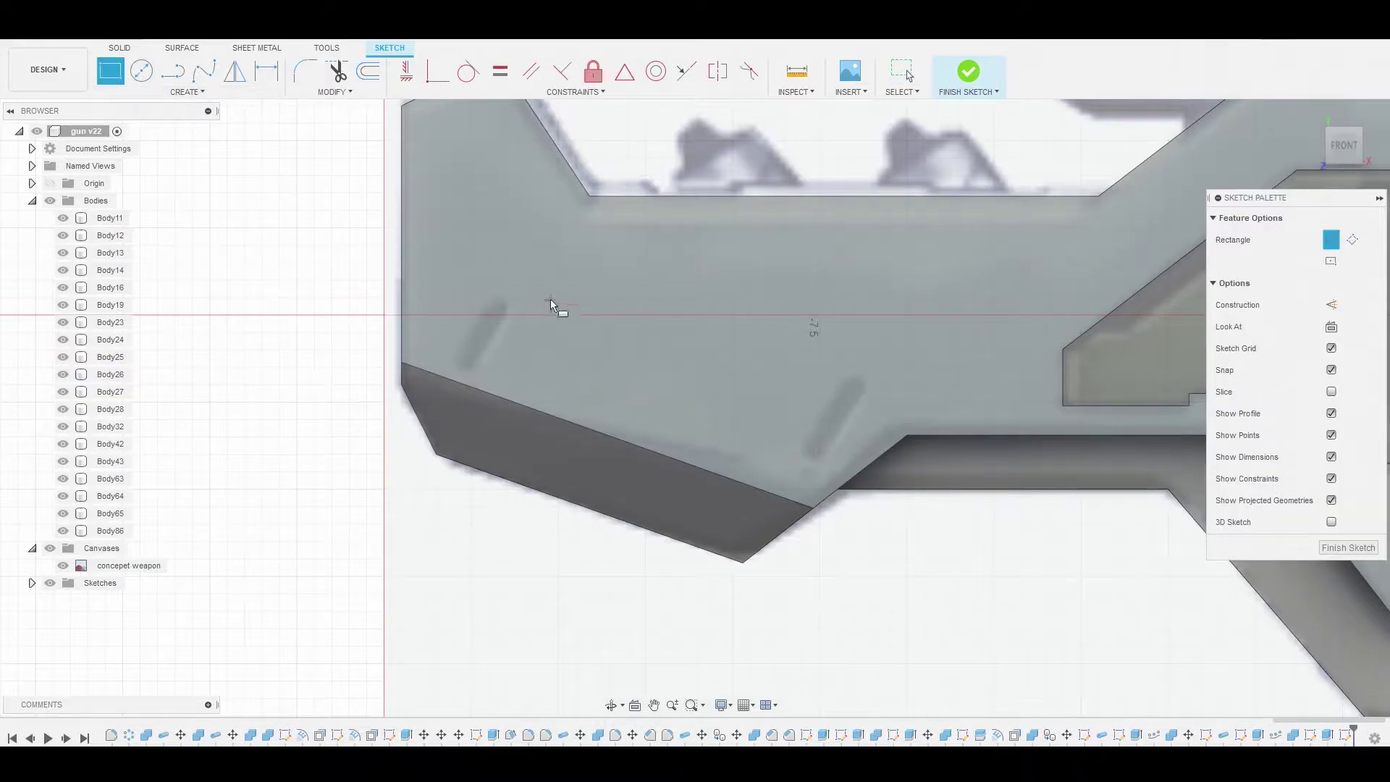
pyautogui.click(571, 374)
pyautogui.rightClick(590, 371)
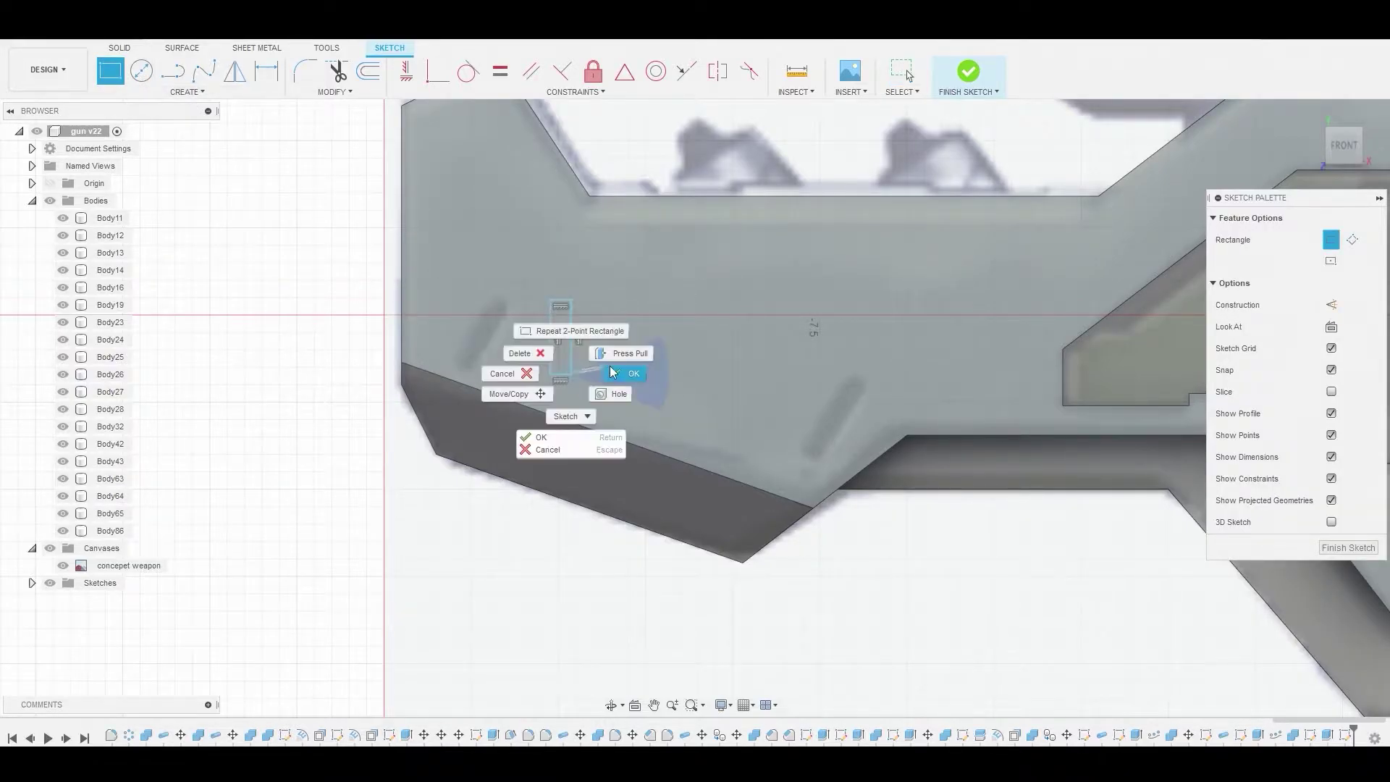
pyautogui.press('Escape')
pyautogui.press('Escape')
# Move and rotate the slot rectangle to an angled position on the body.
pyautogui.click(570, 343)
pyautogui.rightClick(570, 343)
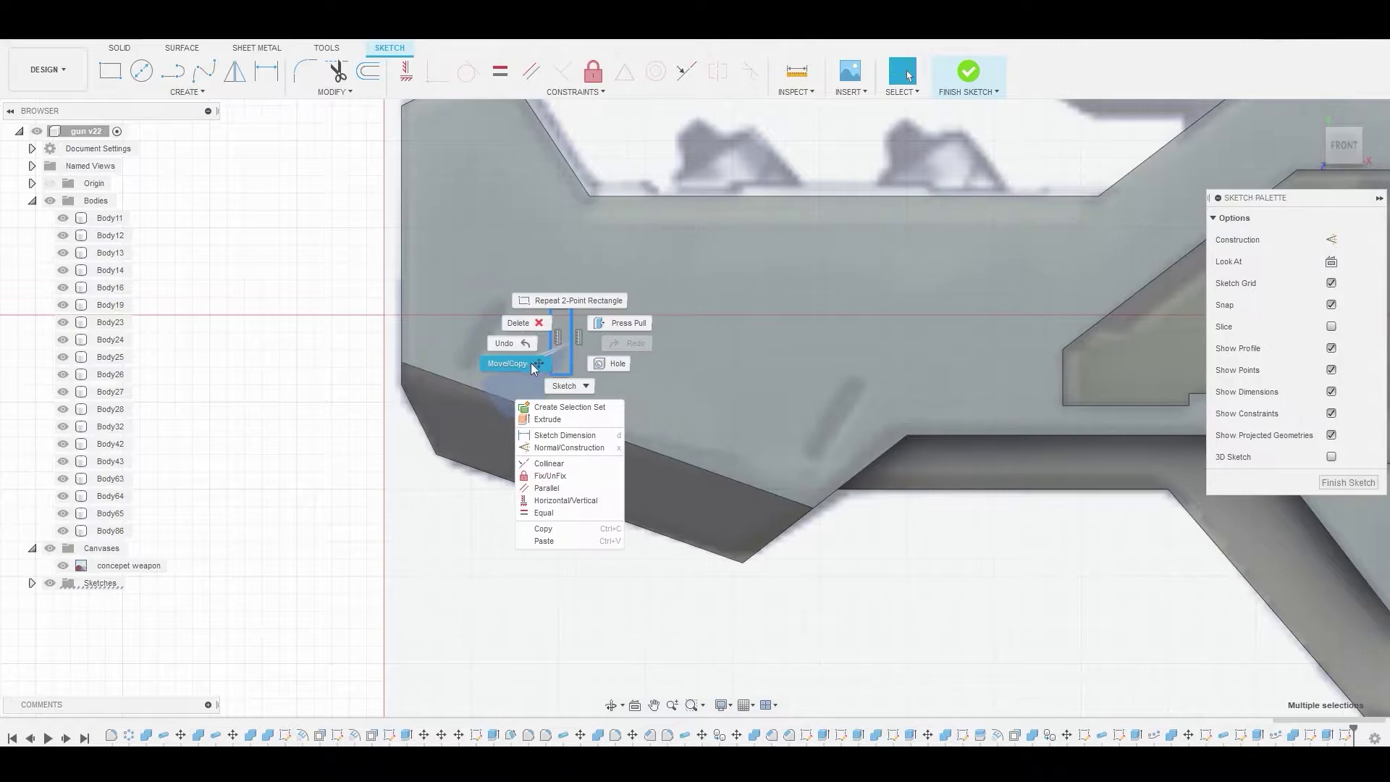
pyautogui.click(516, 350)
pyautogui.moveTo(569, 319); pyautogui.dragTo(828, 399)
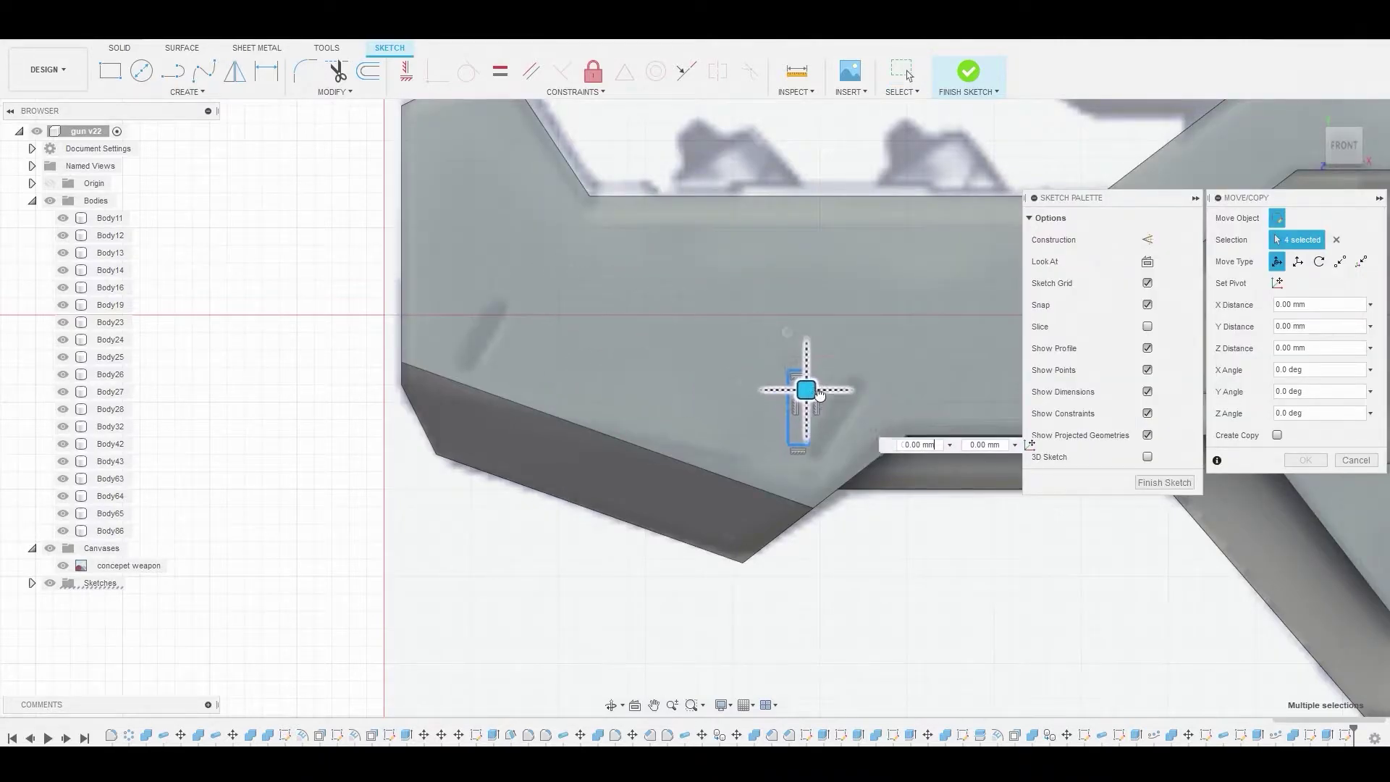
pyautogui.moveTo(811, 340); pyautogui.dragTo(830, 346)
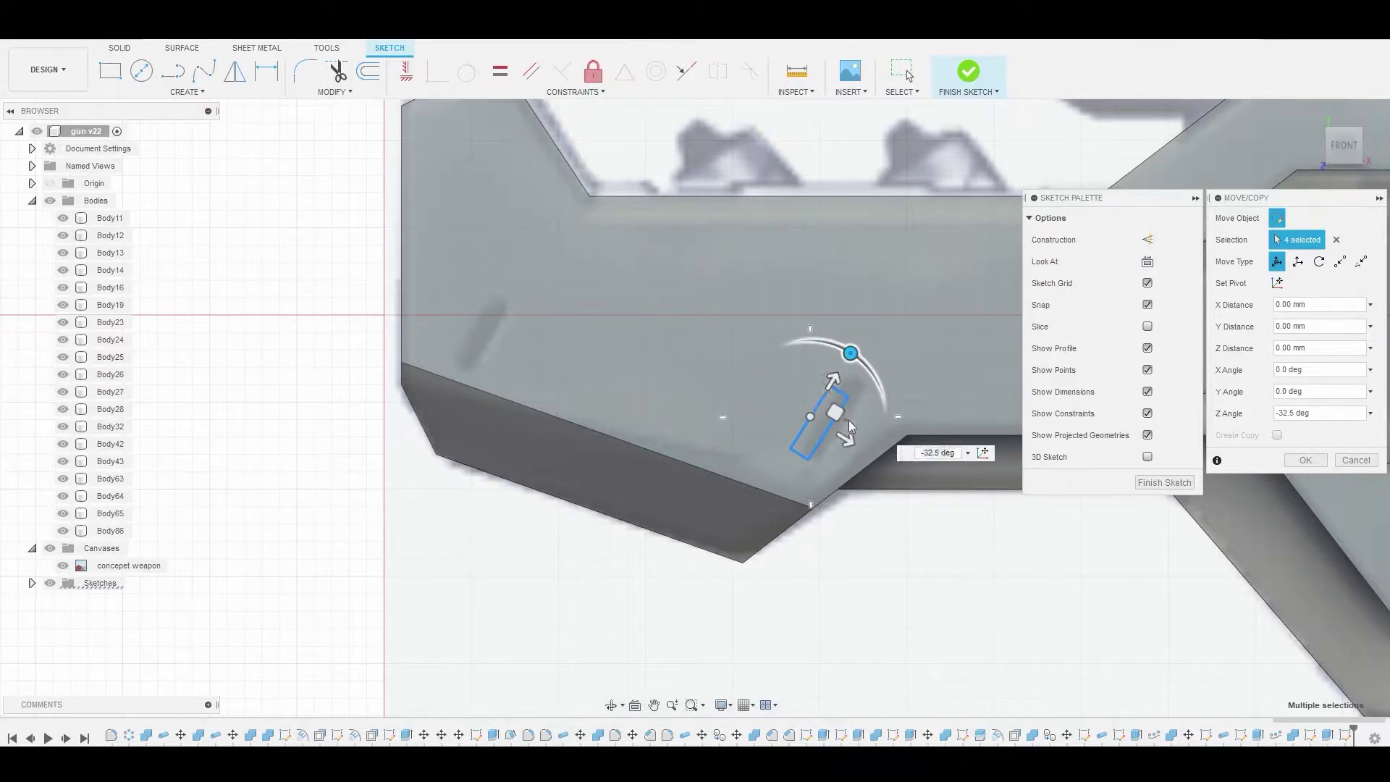
pyautogui.moveTo(848, 420)
pyautogui.mouseDown()
pyautogui.moveTo(859, 407)
pyautogui.moveTo(833, 412)
pyautogui.mouseUp()
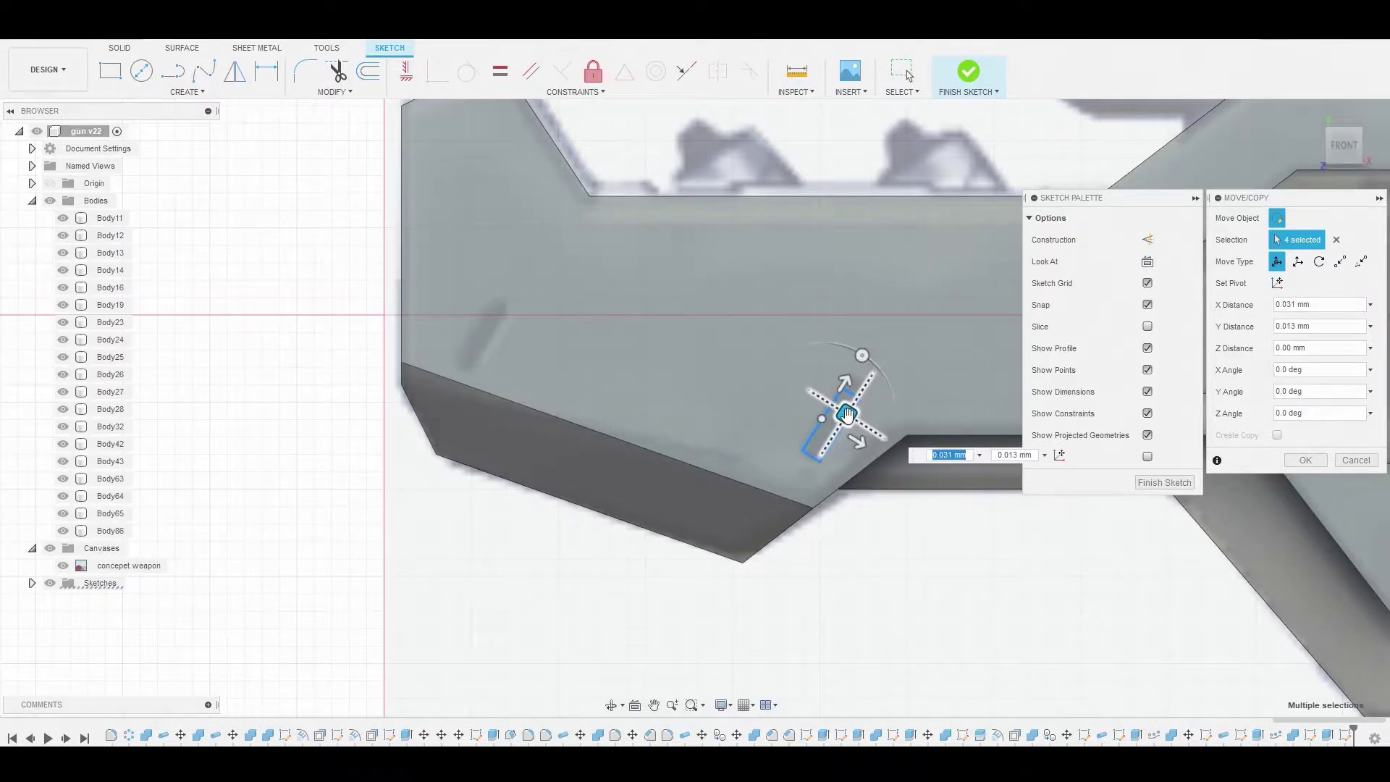
pyautogui.rightClick(893, 575)
pyautogui.click(943, 568)
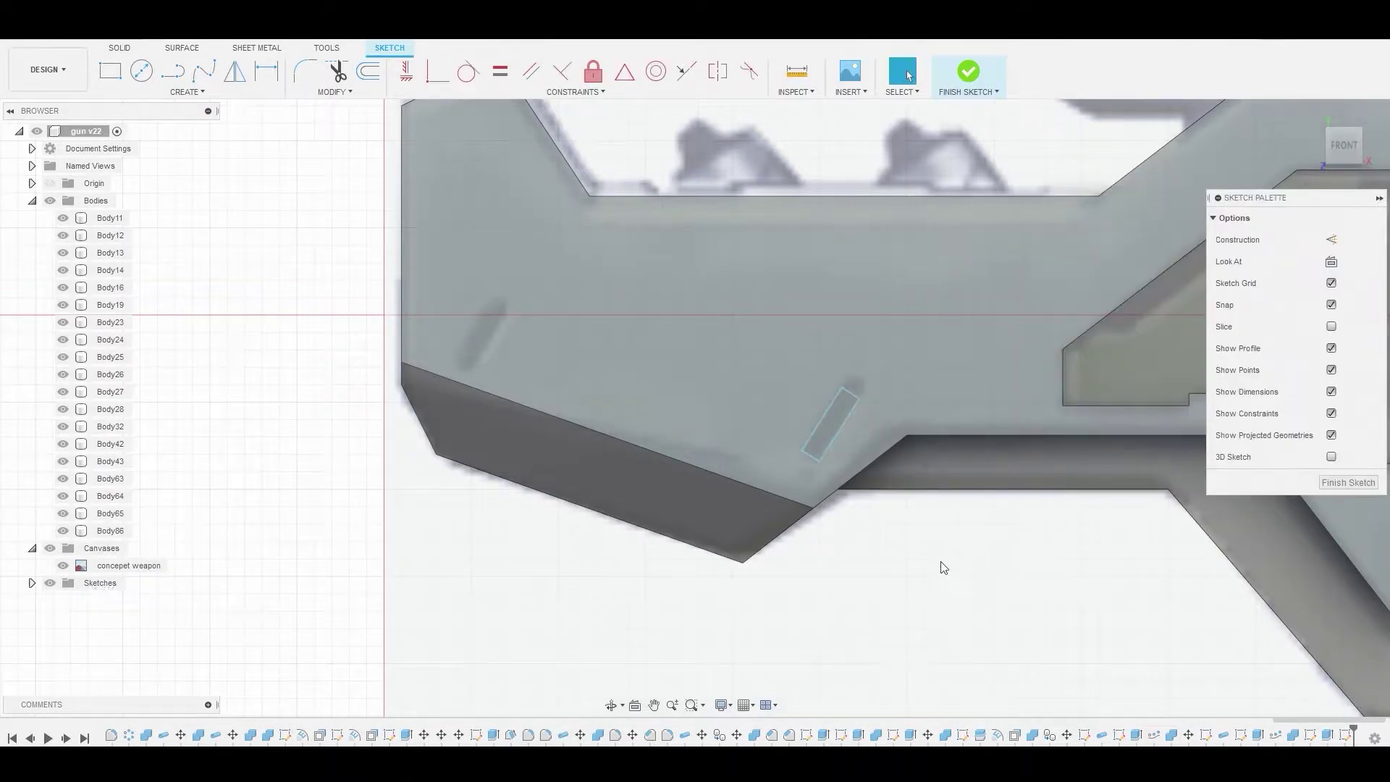
# Copy the angled slot rectangle toward the body's left end.
pyautogui.click(854, 404)
pyautogui.moveTo(836, 403); pyautogui.dragTo(868, 561)
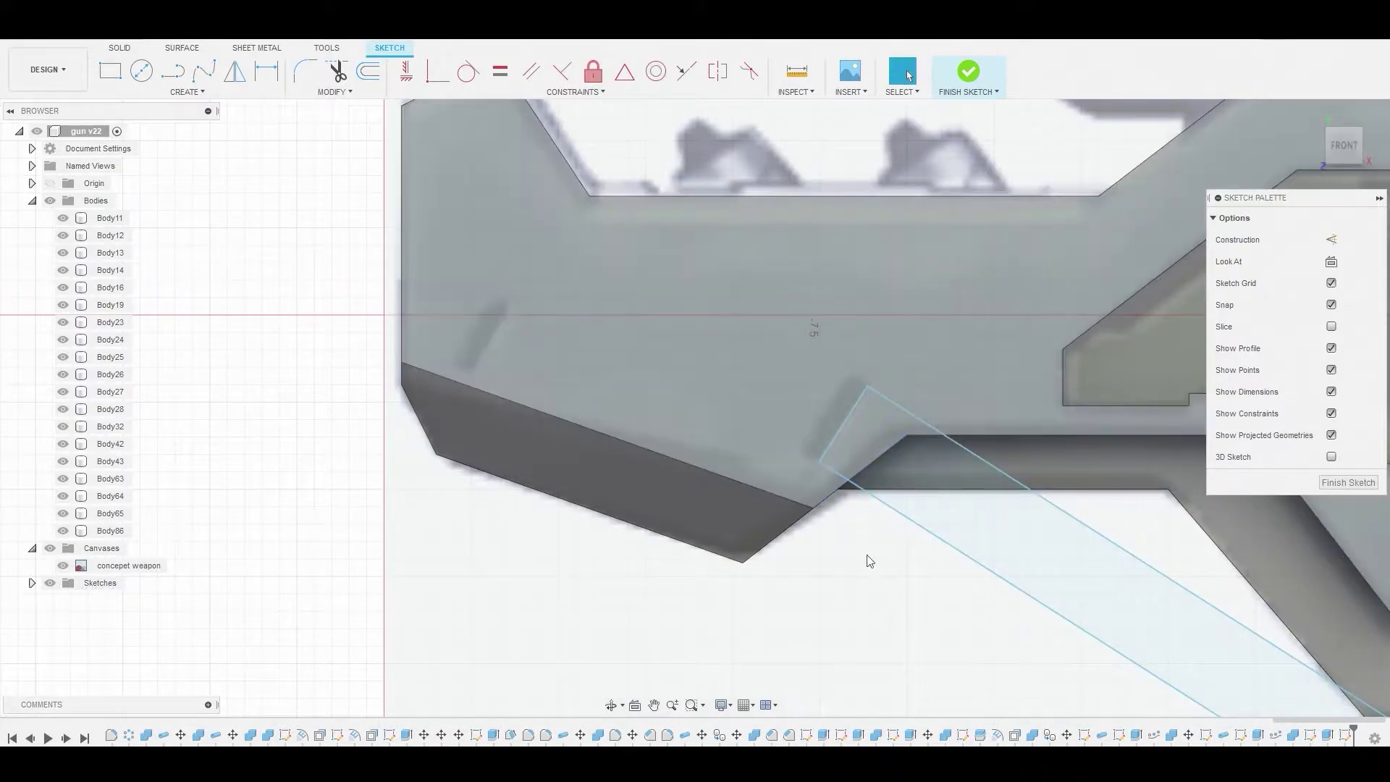
pyautogui.hotkey('ctrl', 'z')
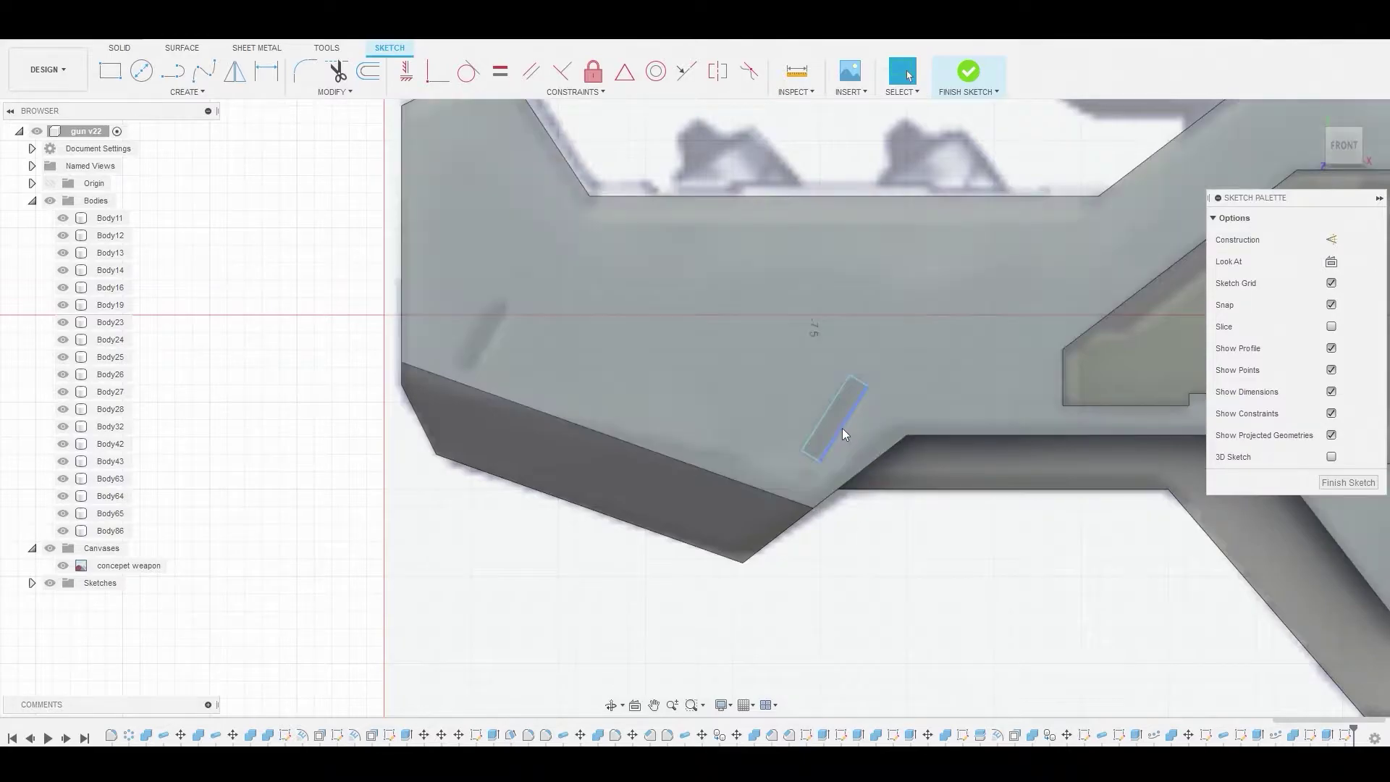
pyautogui.click(843, 430)
pyautogui.doubleClick(827, 410)
pyautogui.press('m')
pyautogui.moveTo(868, 407); pyautogui.dragTo(509, 320)
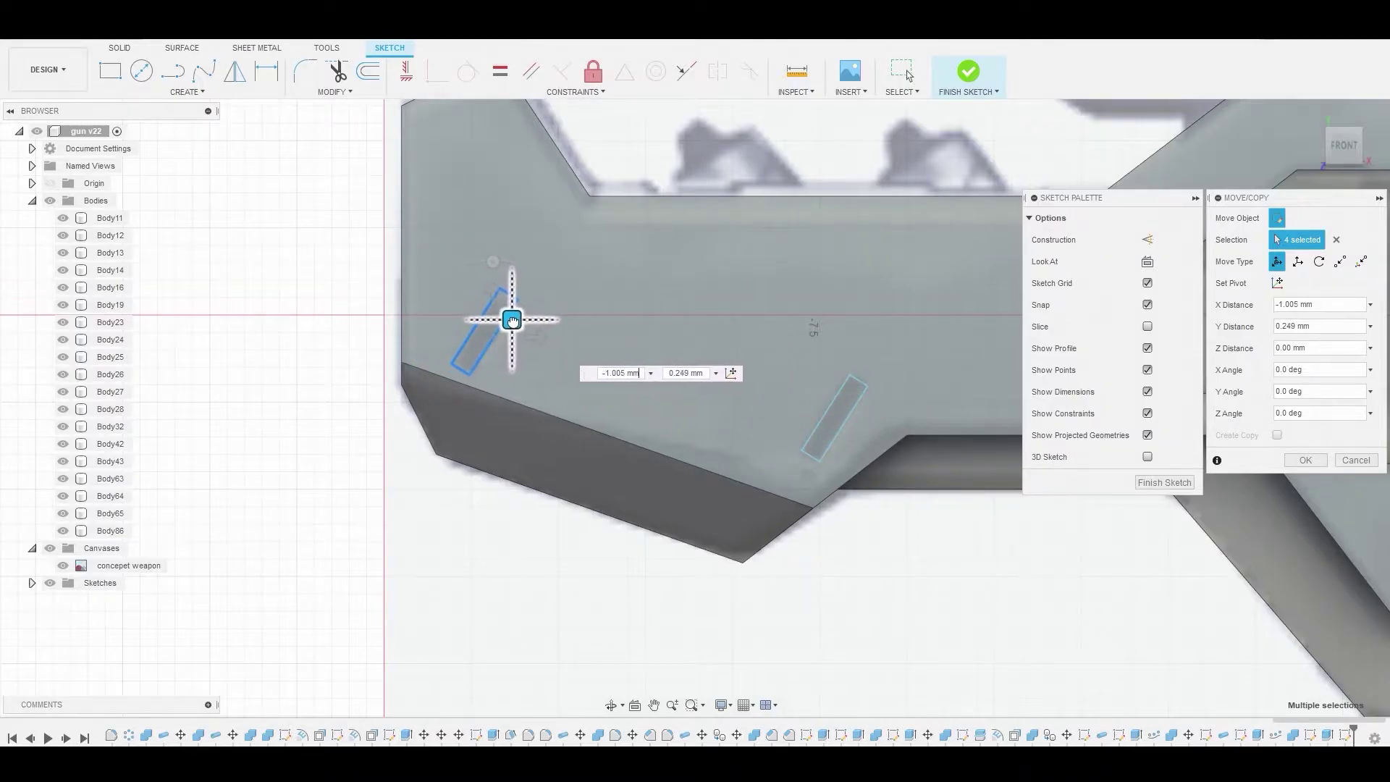
pyautogui.rightClick(311, 499)
pyautogui.click(358, 499)
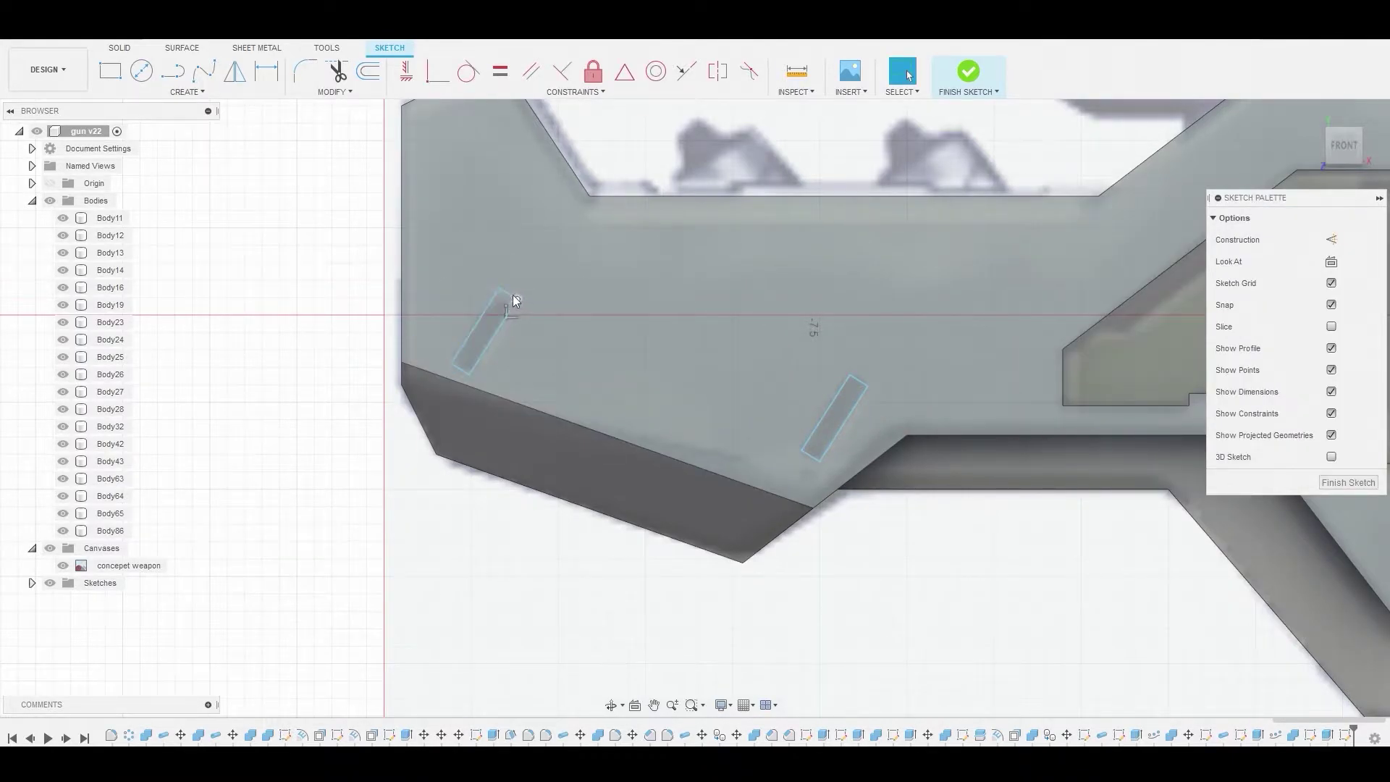
# Extrude both slot profiles into the body as a cut.
pyautogui.click(506, 298)
pyautogui.scroll(-5, 628, 327)
pyautogui.scroll(3, 924, 317)
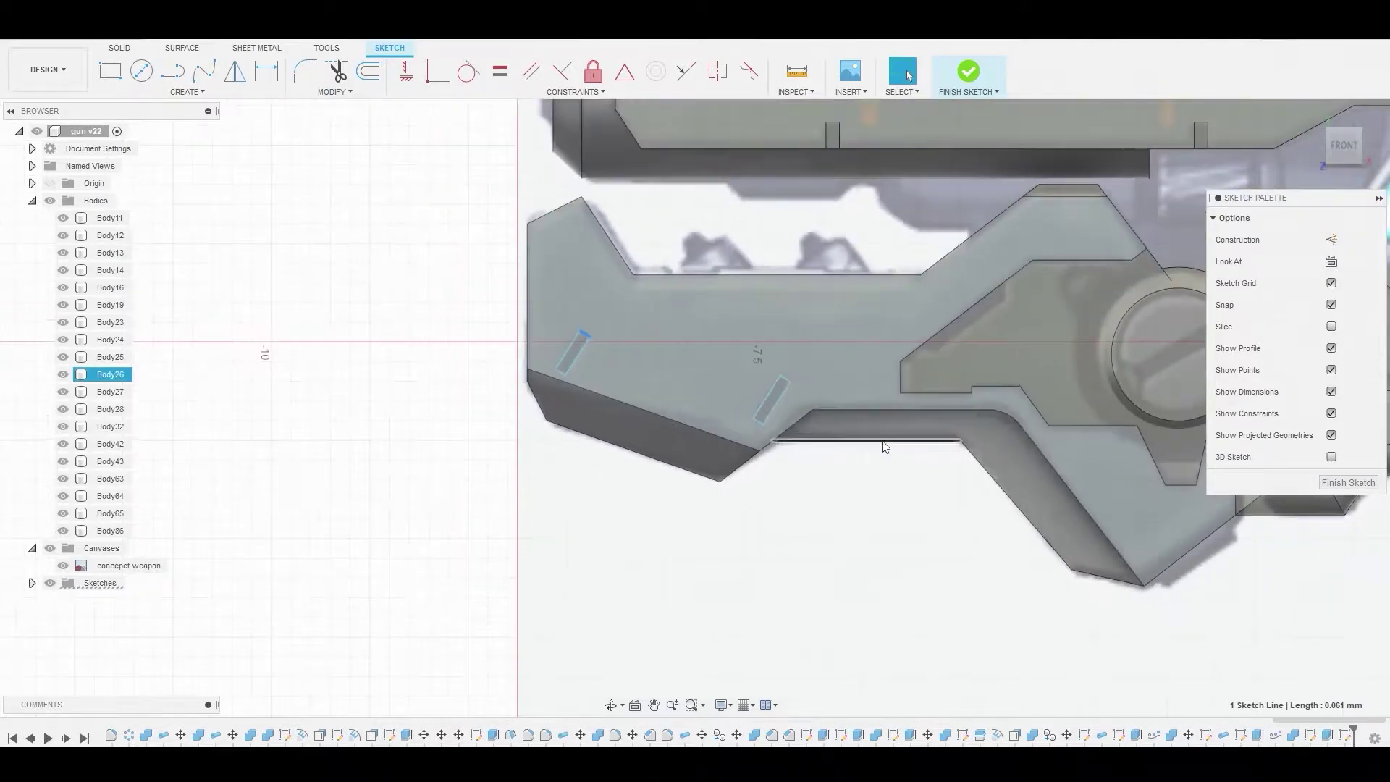
pyautogui.moveTo(924, 317)
pyautogui.mouseDown(button='middle')
pyautogui.moveTo(634, 462)
pyautogui.moveTo(585, 394)
pyautogui.mouseUp(button='middle')
pyautogui.scroll(2, 480, 431)
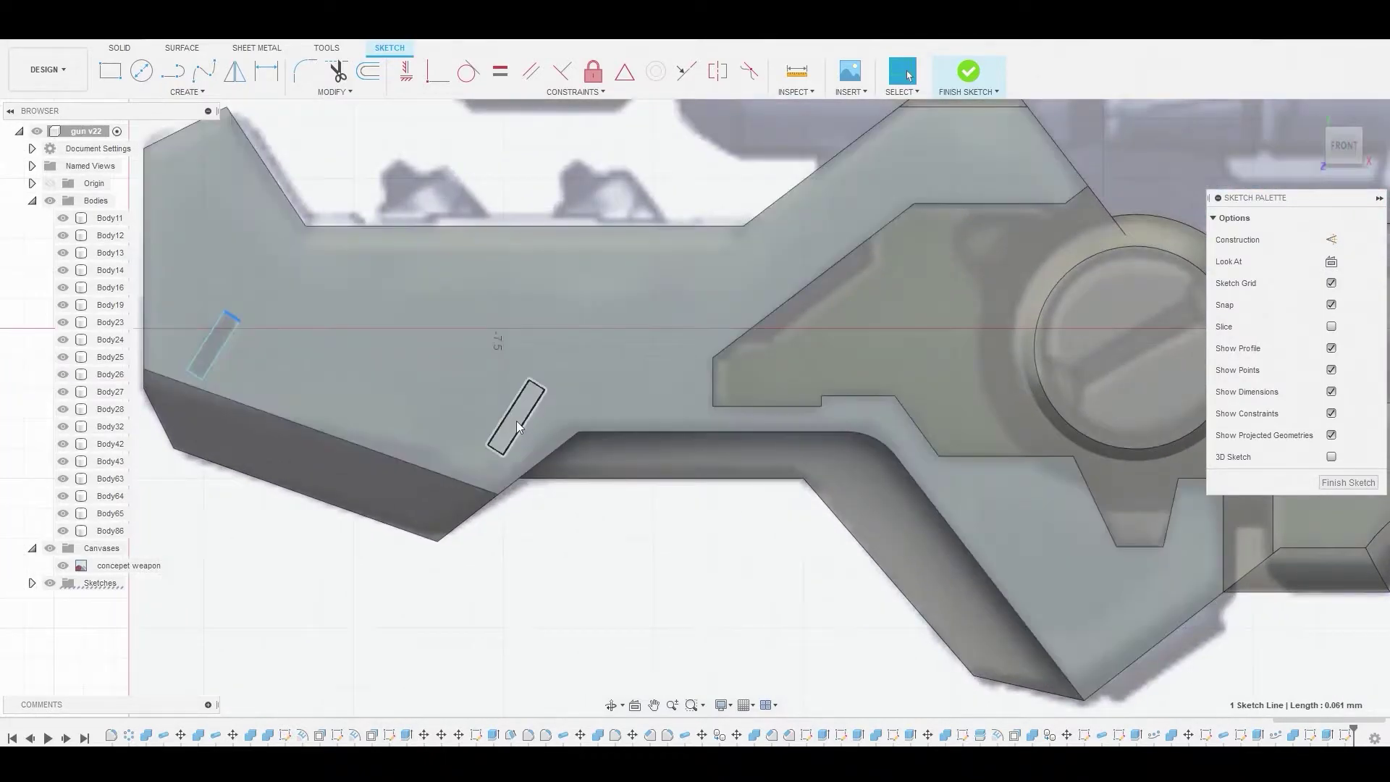
pyautogui.click(516, 419)
pyautogui.click(221, 337)
pyautogui.rightClick(219, 335)
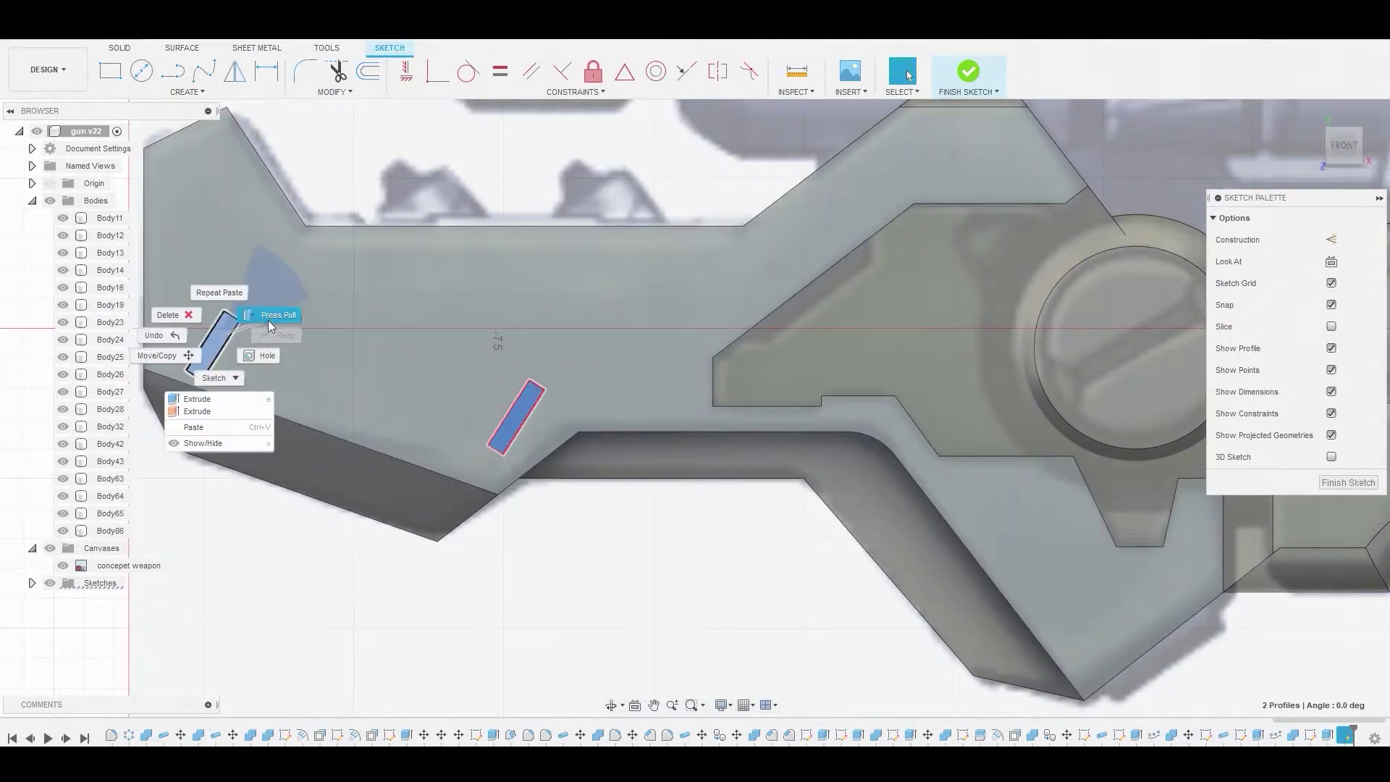
pyautogui.click(266, 321)
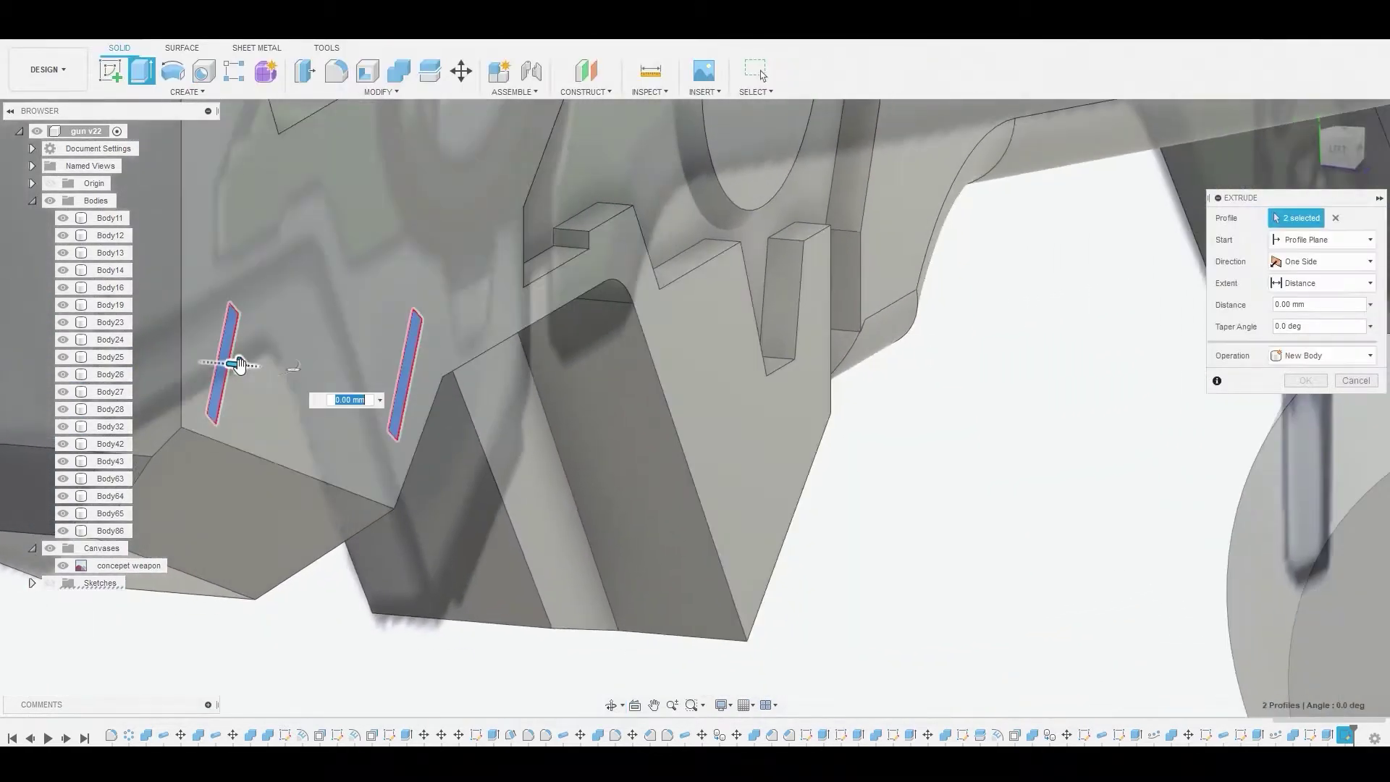
pyautogui.moveTo(237, 365); pyautogui.dragTo(199, 361)
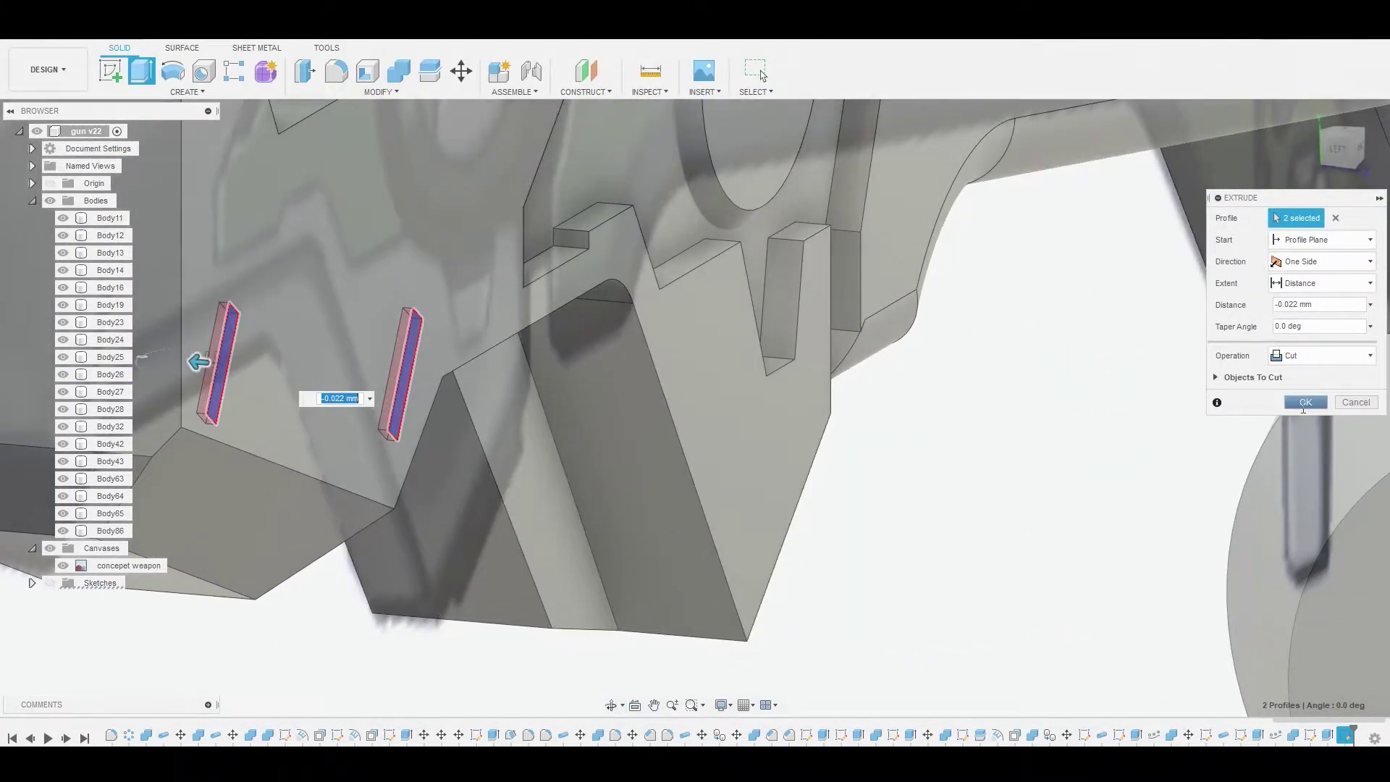
pyautogui.click(1305, 402)
pyautogui.keyDown('shift'); pyautogui.moveTo(1295, 412); pyautogui.dragTo(1024, 465, button='middle'); pyautogui.keyUp('shift')
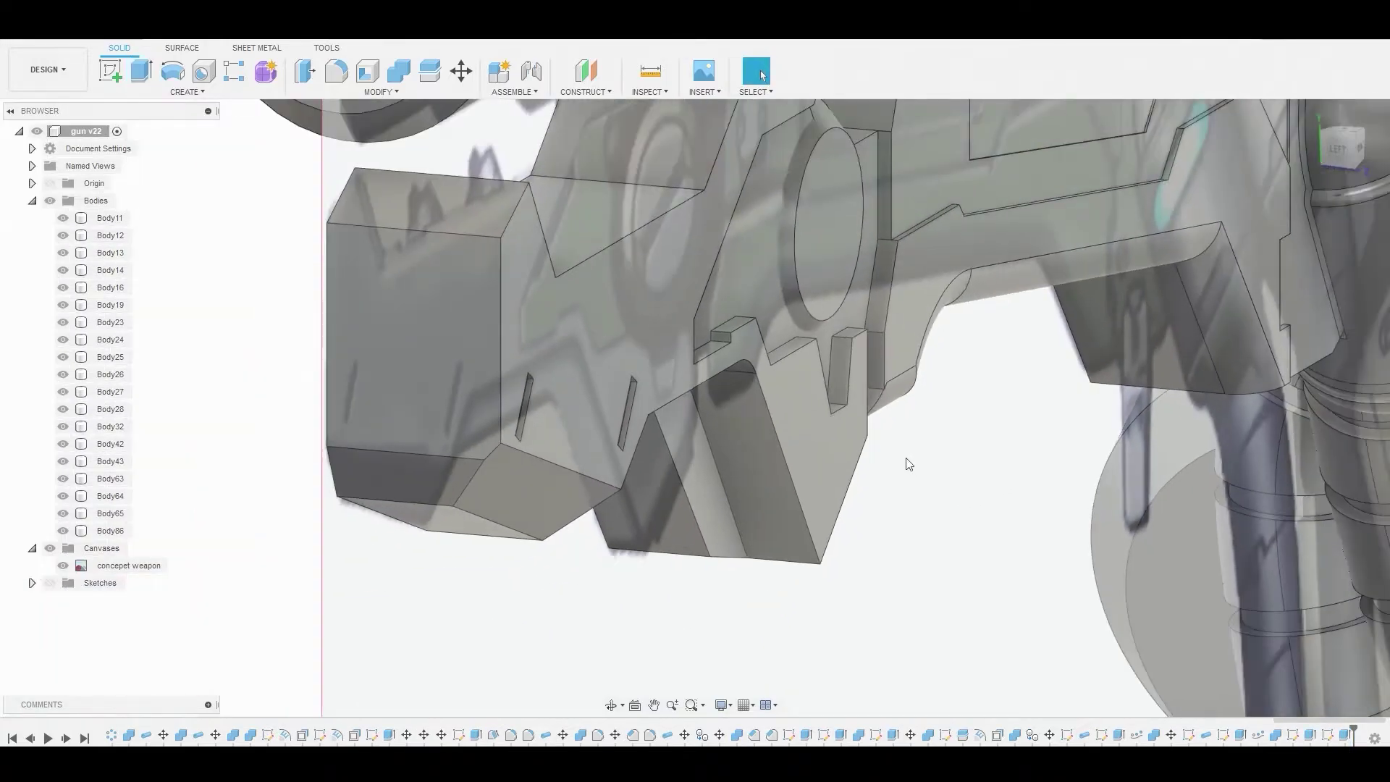
# Return to the front view and sketch on the plate face around the round knob.
pyautogui.click(1361, 153)
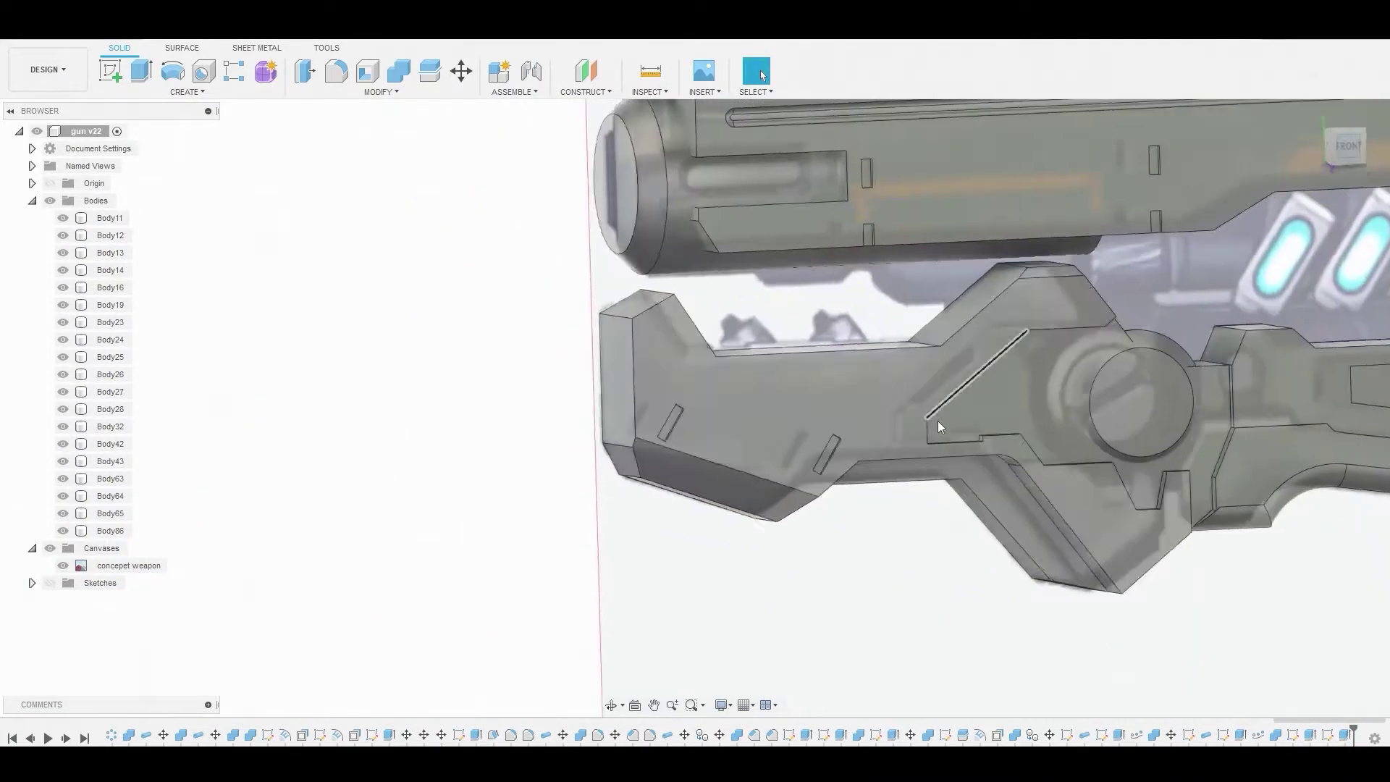
pyautogui.scroll(1, 776, 403)
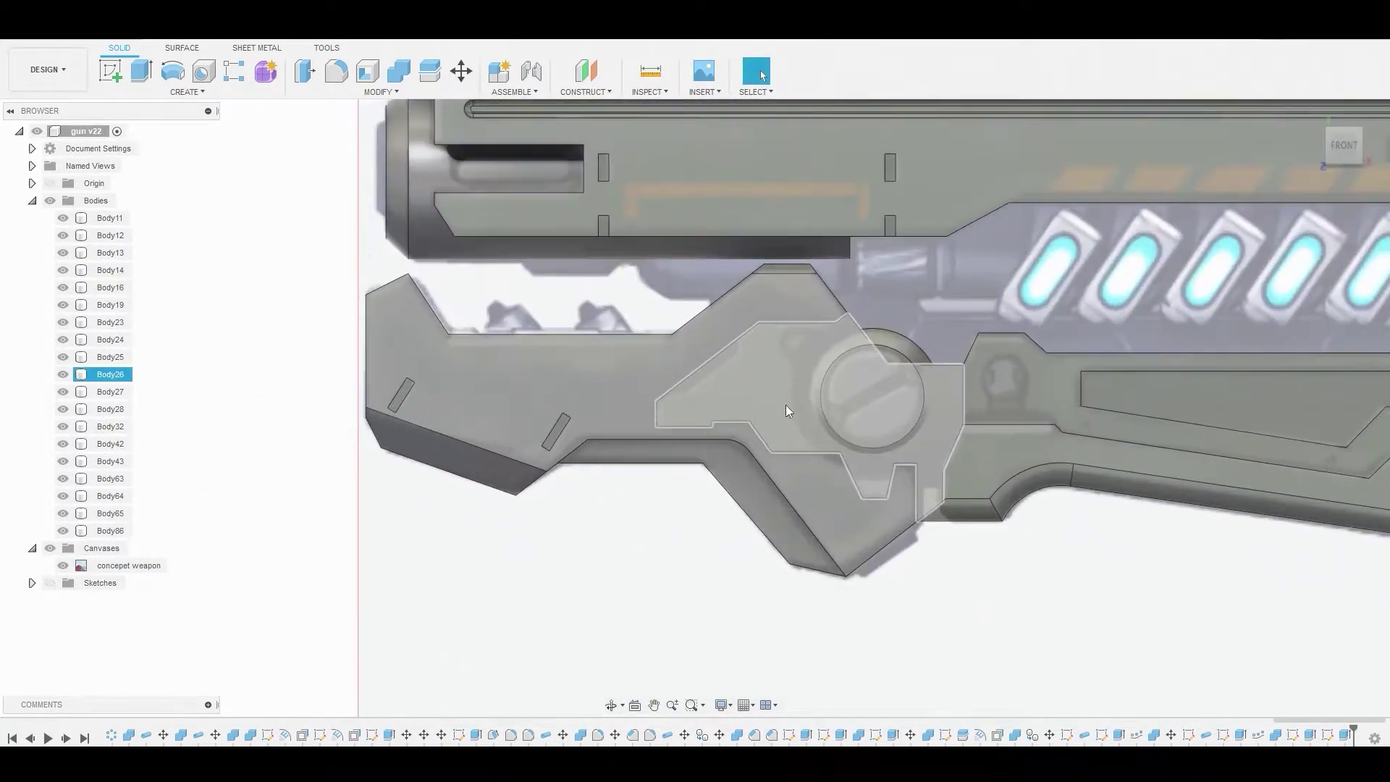
pyautogui.scroll(2, 1015, 472)
pyautogui.scroll(1, 916, 462)
pyautogui.scroll(-1, 916, 461)
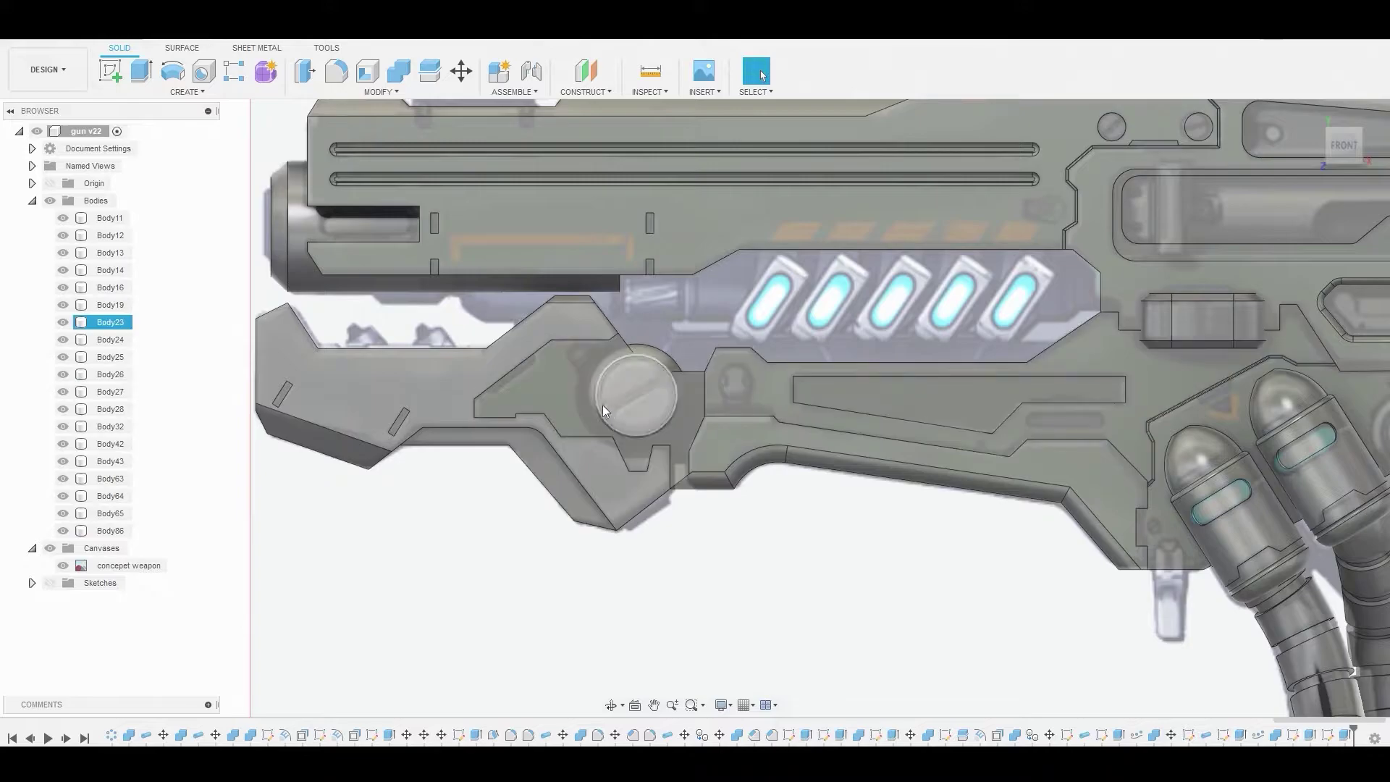
pyautogui.click(566, 388)
pyautogui.click(118, 72)
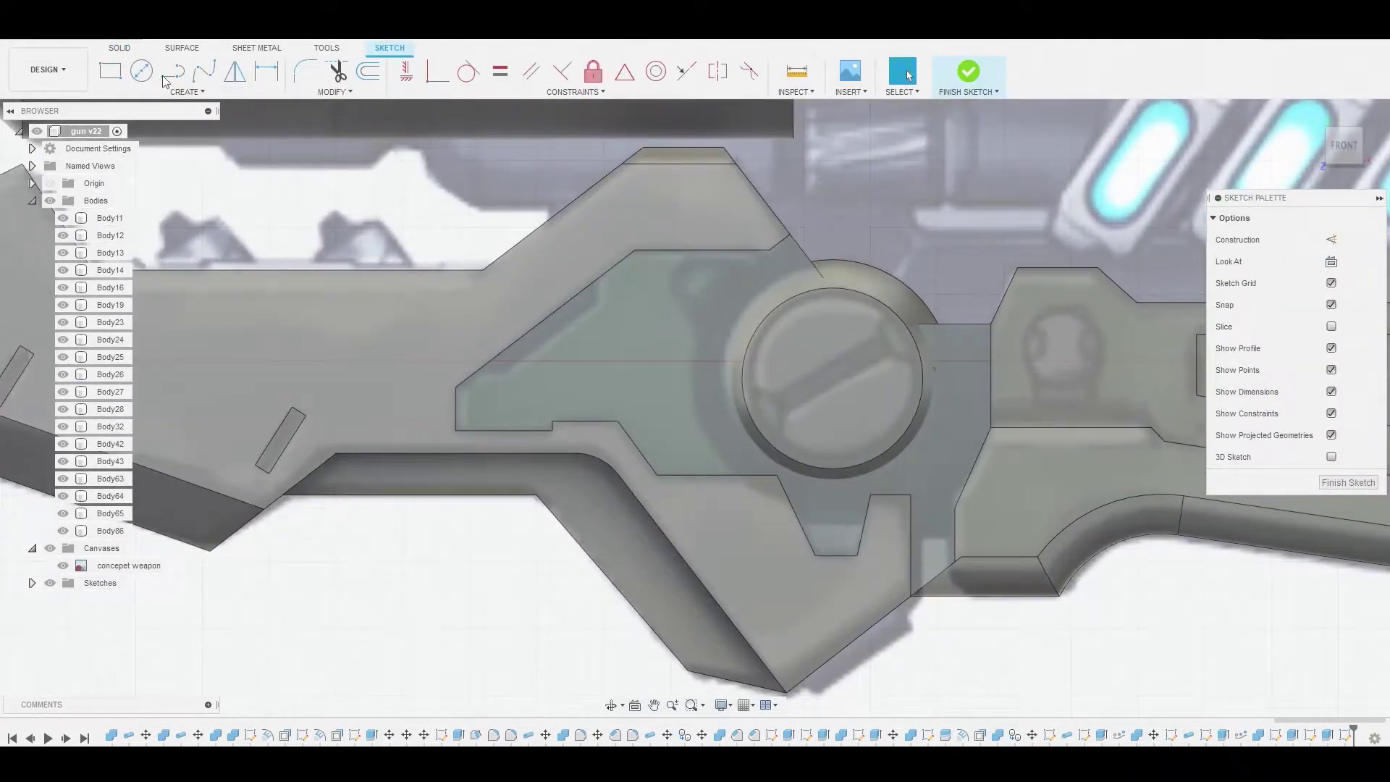
# Draw a line outline from the face up to the plate's upper edge.
pyautogui.click(173, 70)
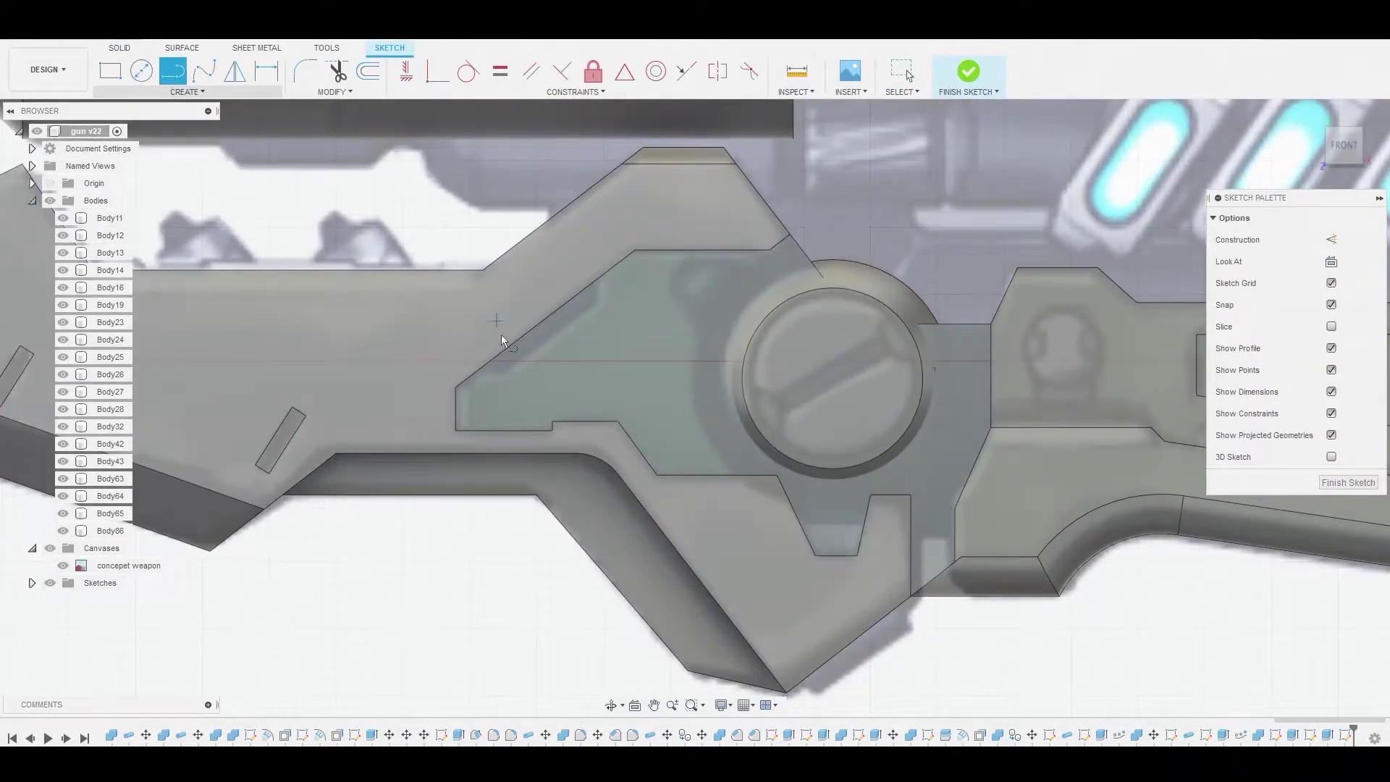
pyautogui.scroll(2, 500, 335)
pyautogui.click(473, 380)
pyautogui.click(509, 385)
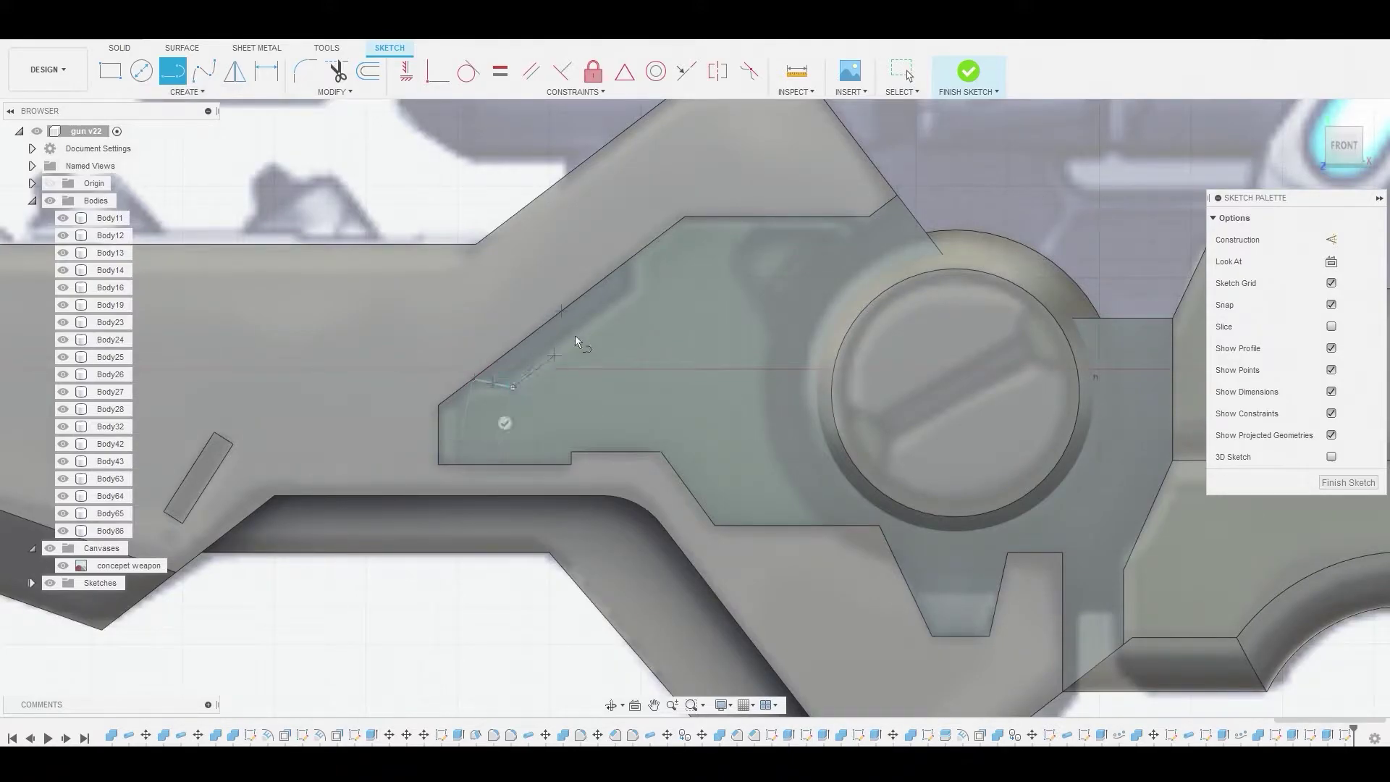
pyautogui.click(632, 291)
pyautogui.click(633, 256)
pyautogui.scroll(-2, 710, 355)
pyautogui.scroll(1, 754, 336)
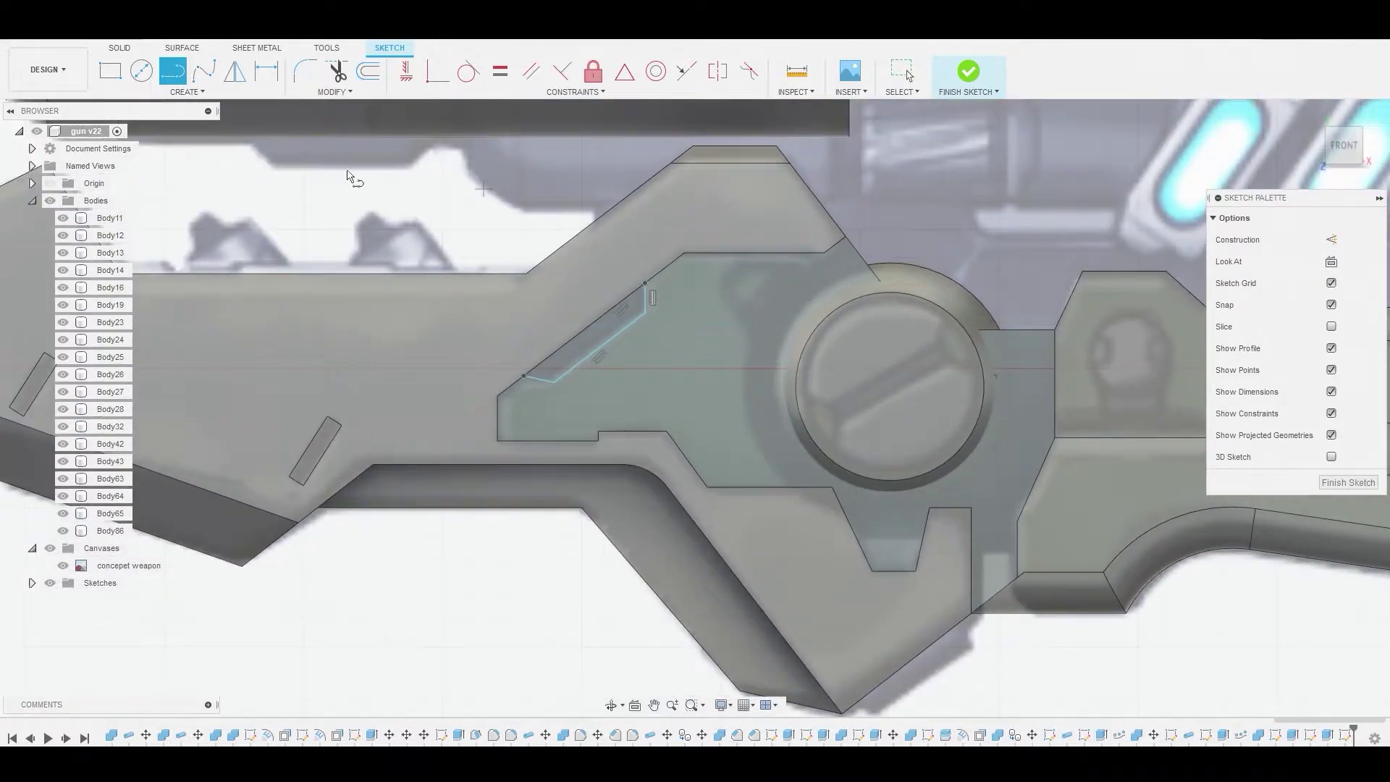
# Draw a circle ringing the round knob and extend the line outline to it.
pyautogui.click(144, 78)
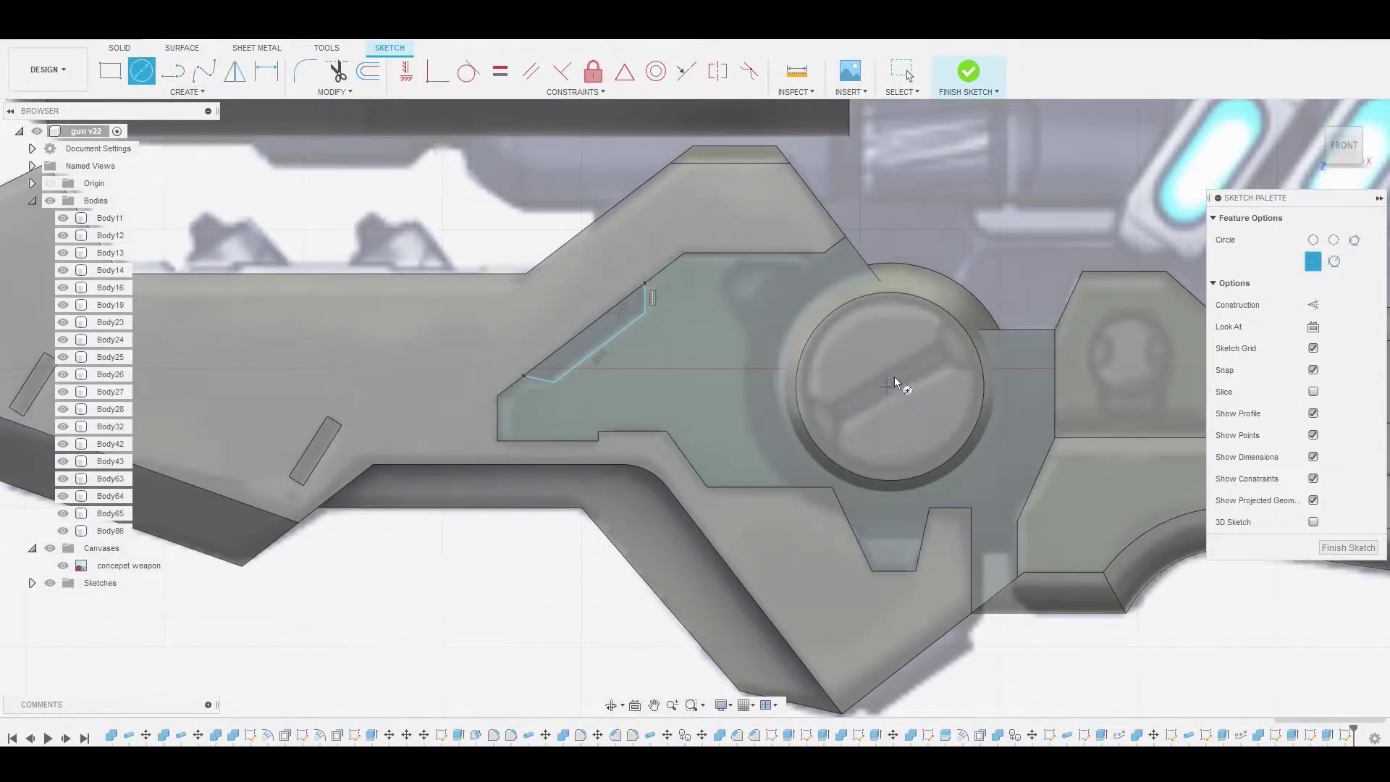
pyautogui.click(887, 385)
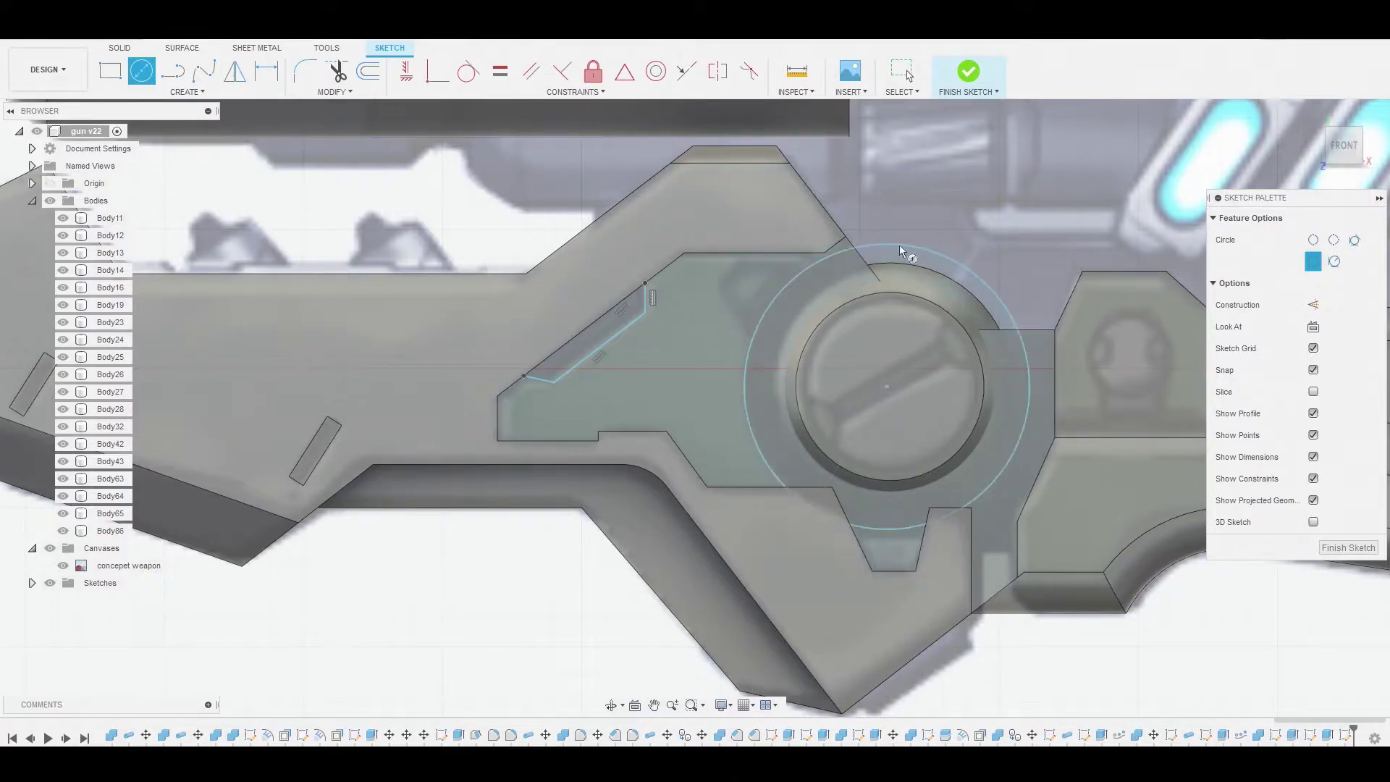
pyautogui.click(173, 73)
pyautogui.scroll(3, 728, 319)
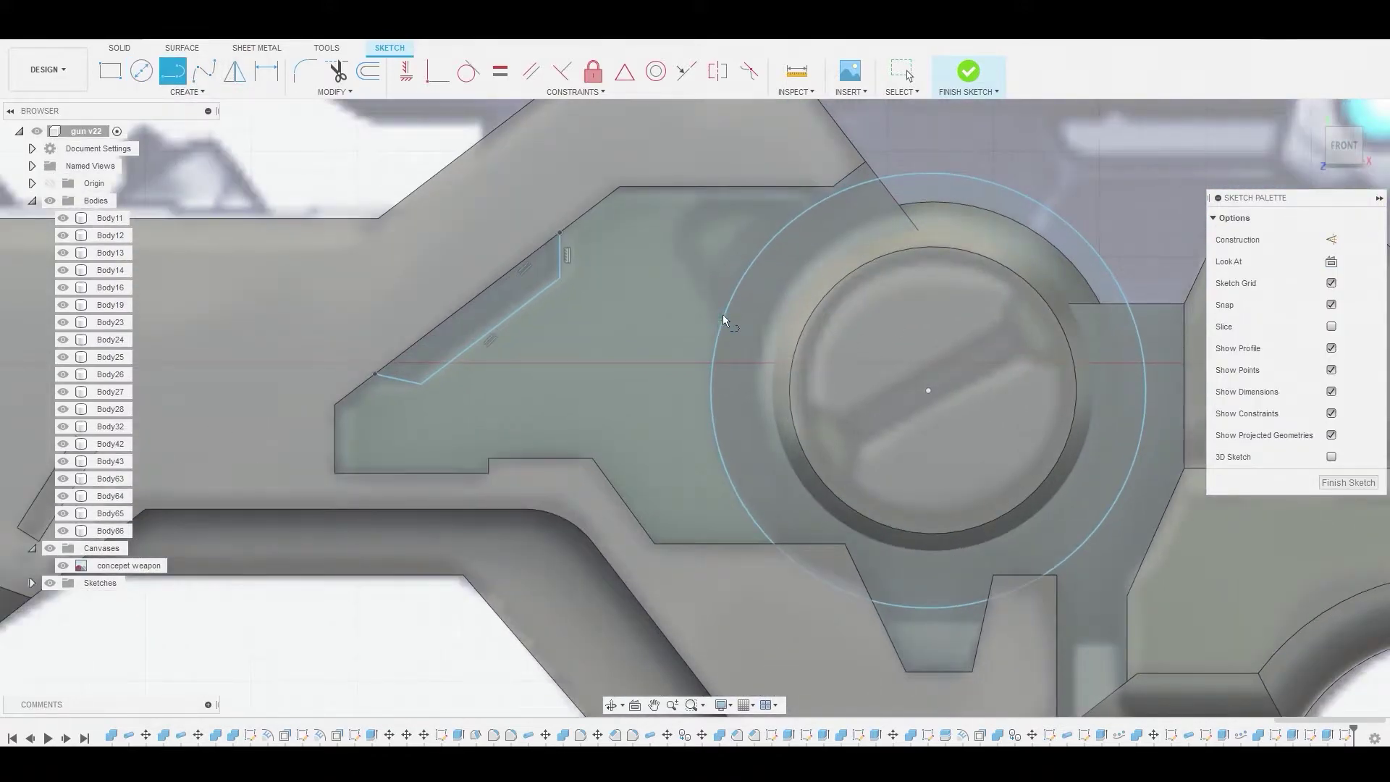
pyautogui.click(674, 235)
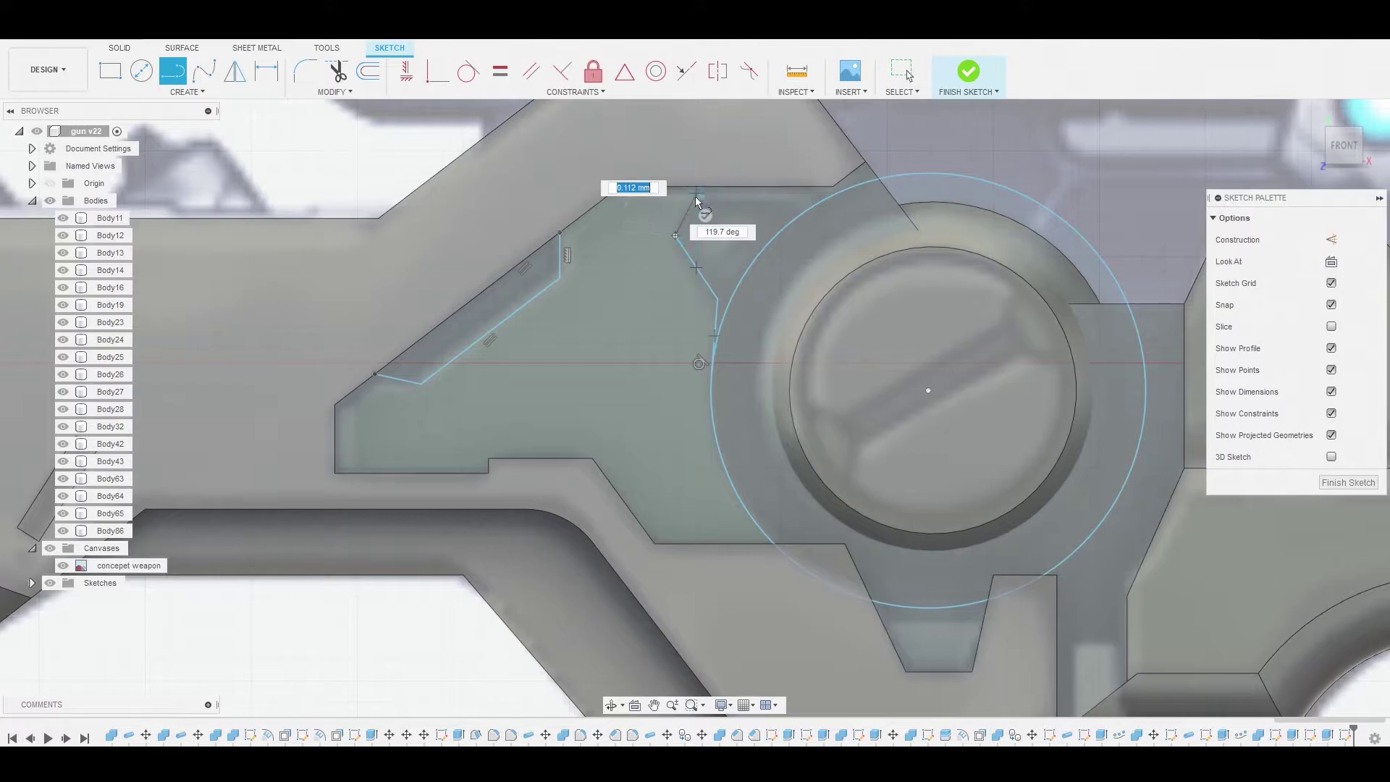
pyautogui.scroll(3, 699, 200)
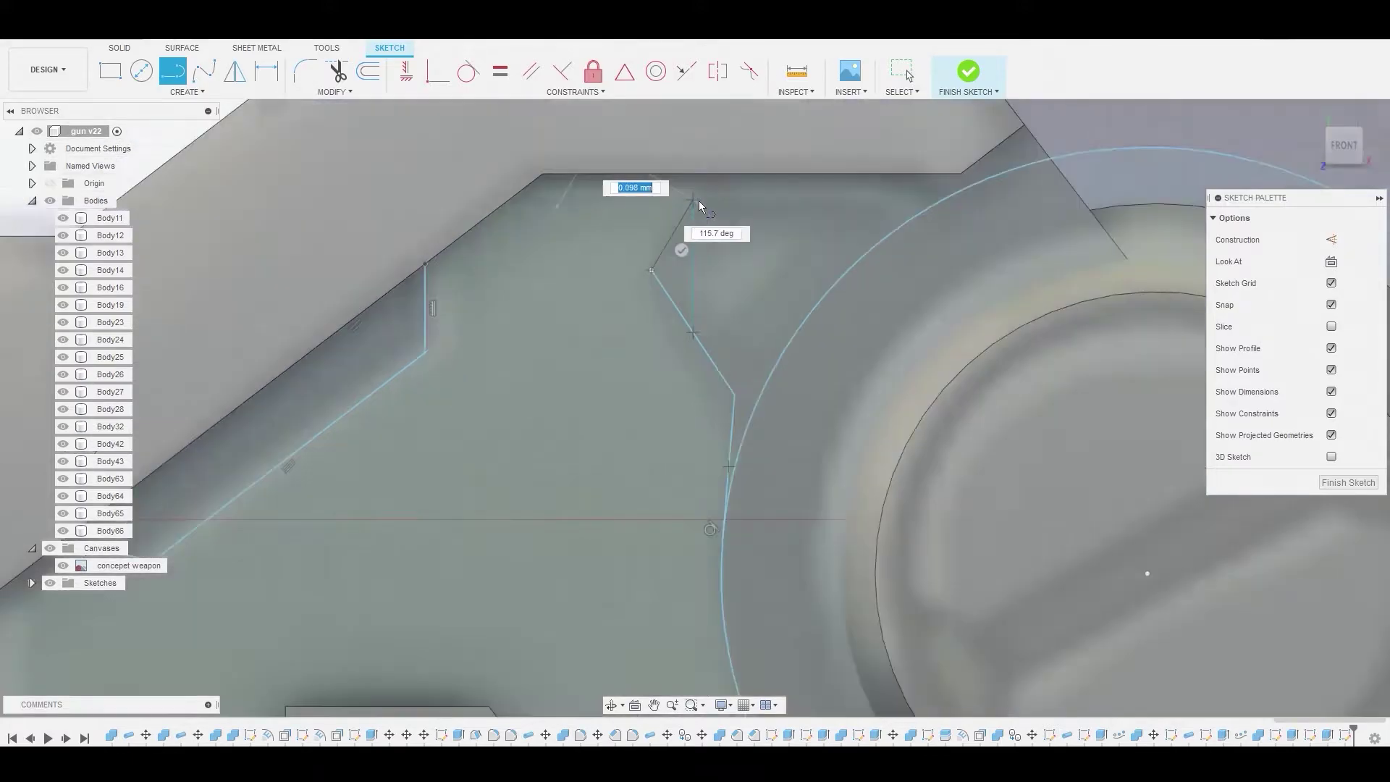
pyautogui.click(697, 201)
pyautogui.click(942, 196)
# Draw a horizontal line from the edge of the boss's lower notch.
pyautogui.scroll(-5, 753, 338)
pyautogui.scroll(-2, 753, 401)
pyautogui.moveTo(753, 402)
pyautogui.mouseDown(button='middle')
pyautogui.moveTo(795, 446)
pyautogui.moveTo(930, 489)
pyautogui.moveTo(867, 468)
pyautogui.mouseUp(button='middle')
pyautogui.press('Escape')
pyautogui.scroll(2, 930, 488)
pyautogui.press('l')
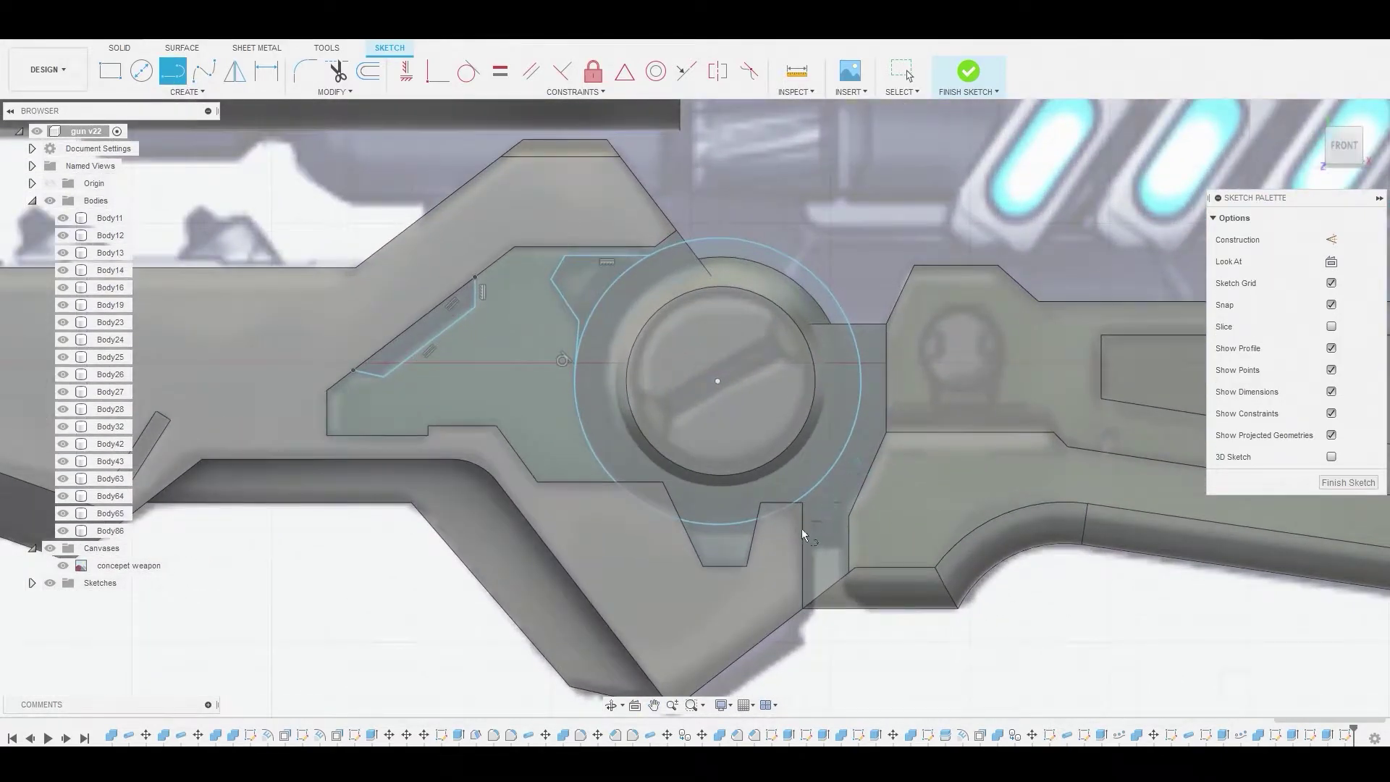
pyautogui.scroll(2, 709, 544)
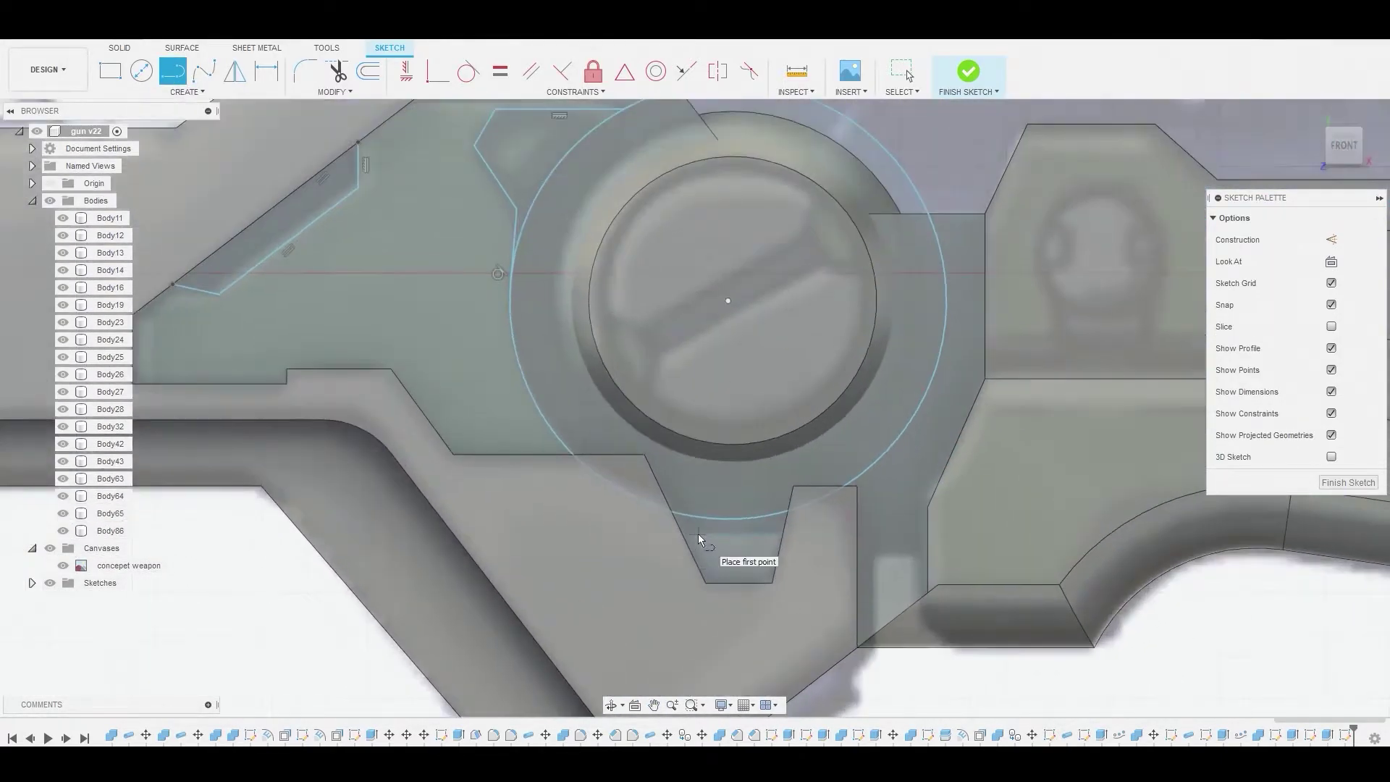
pyautogui.click(680, 528)
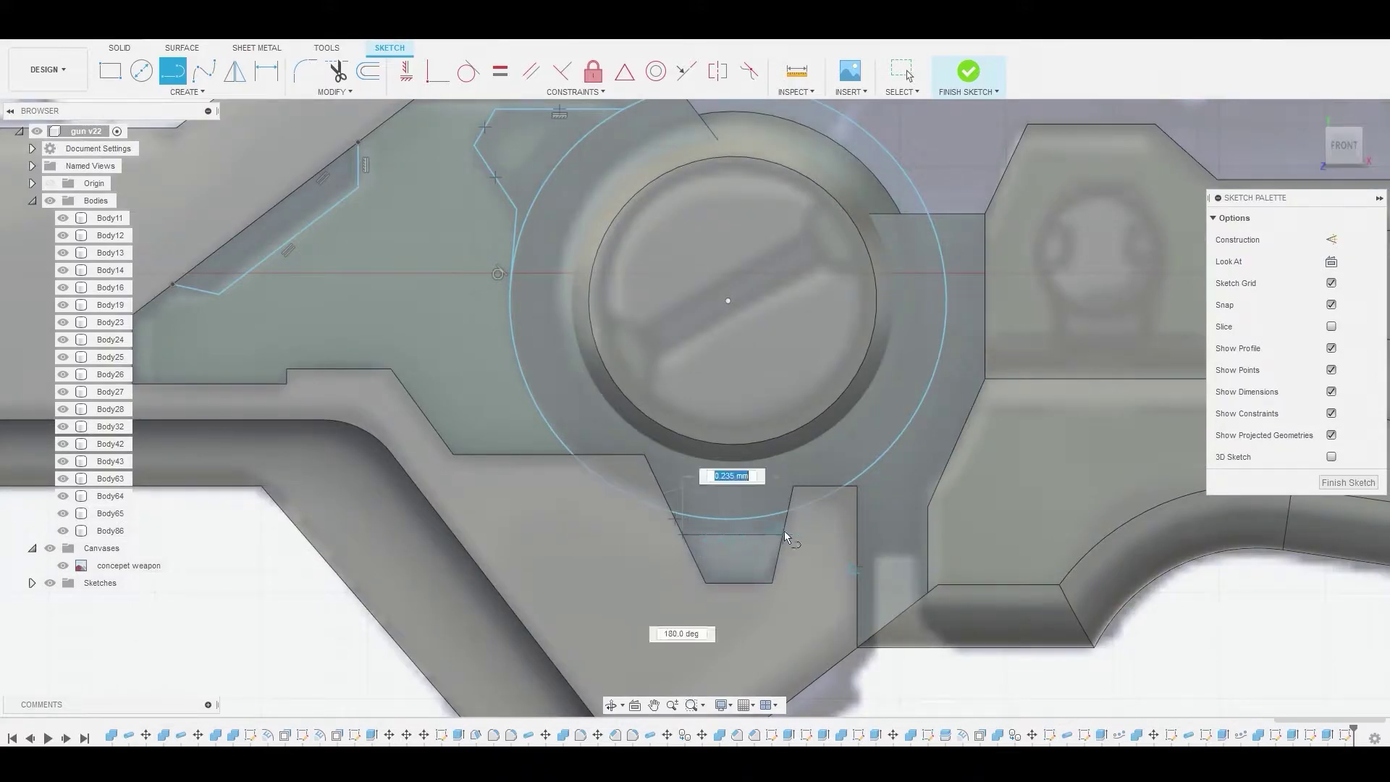
pyautogui.click(926, 534)
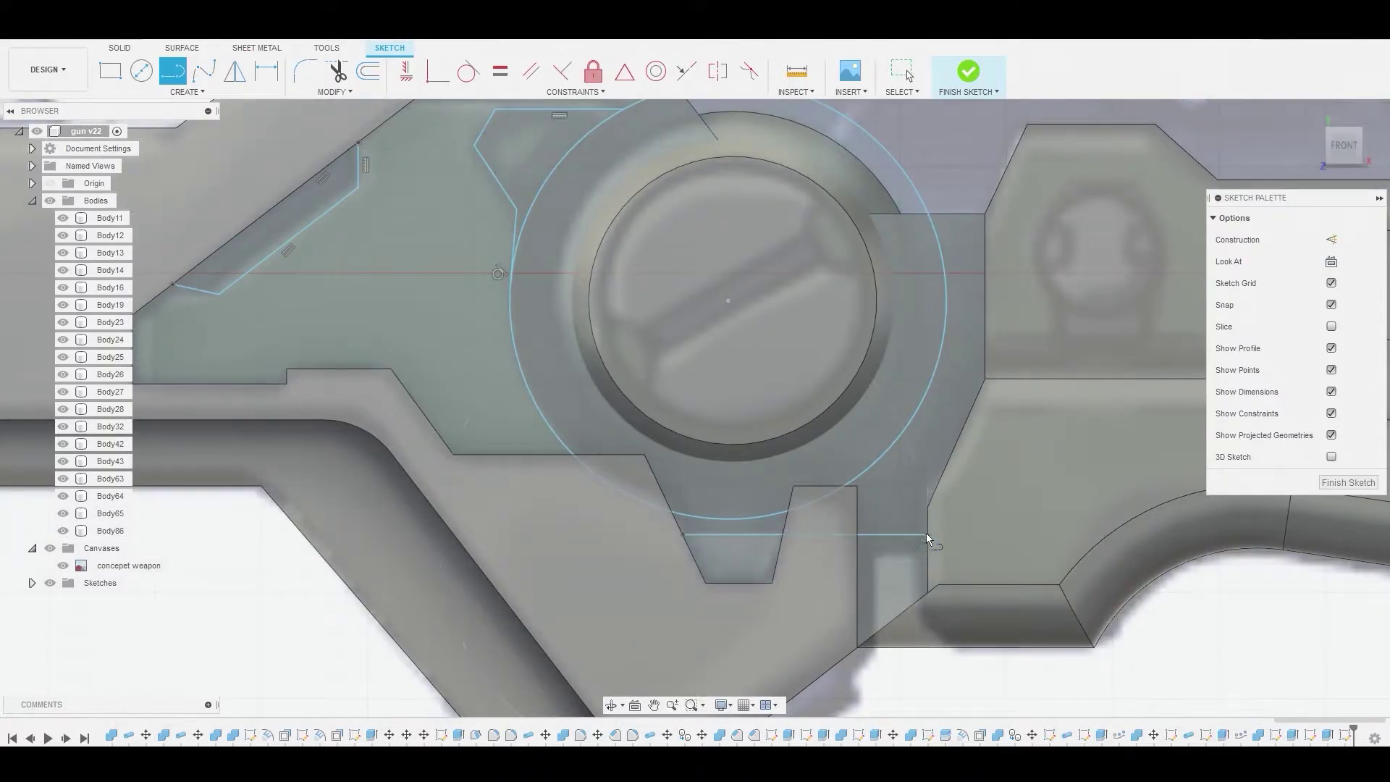
# End the line and select the curved strip, upper arc sector and large circle region around the boss.
pyautogui.rightClick(897, 471)
pyautogui.click(925, 467)
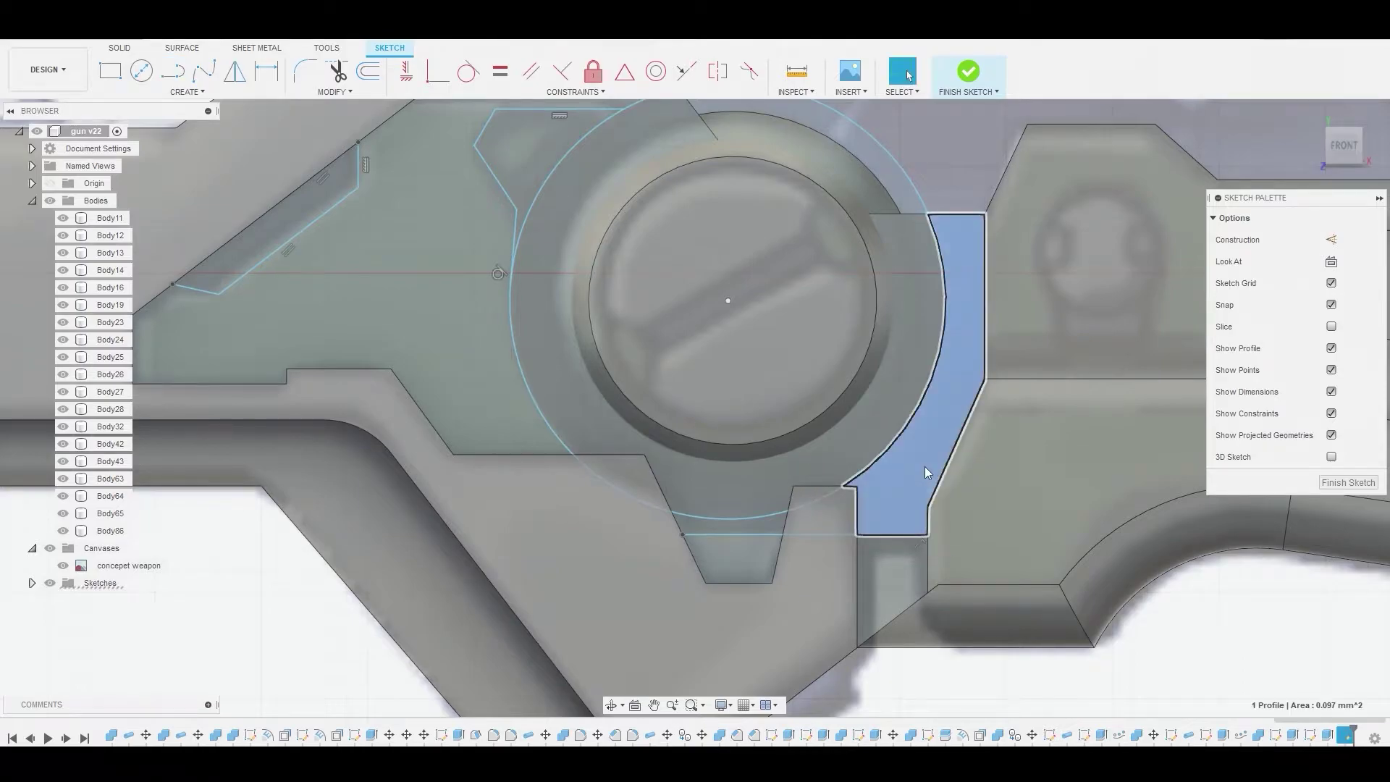
pyautogui.scroll(-2, 909, 466)
pyautogui.scroll(-3, 919, 427)
pyautogui.scroll(4, 904, 398)
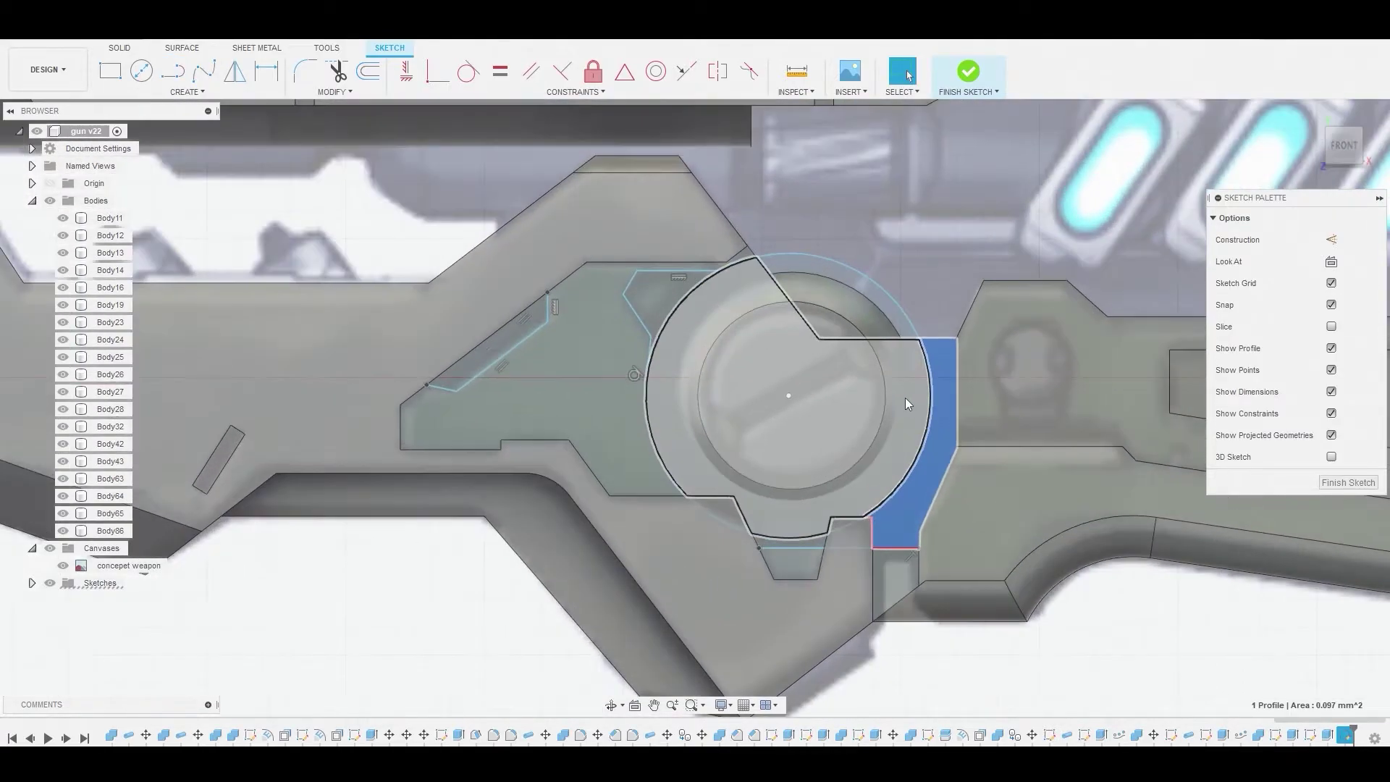
pyautogui.keyDown('shift'); pyautogui.click(845, 289); pyautogui.keyUp('shift')
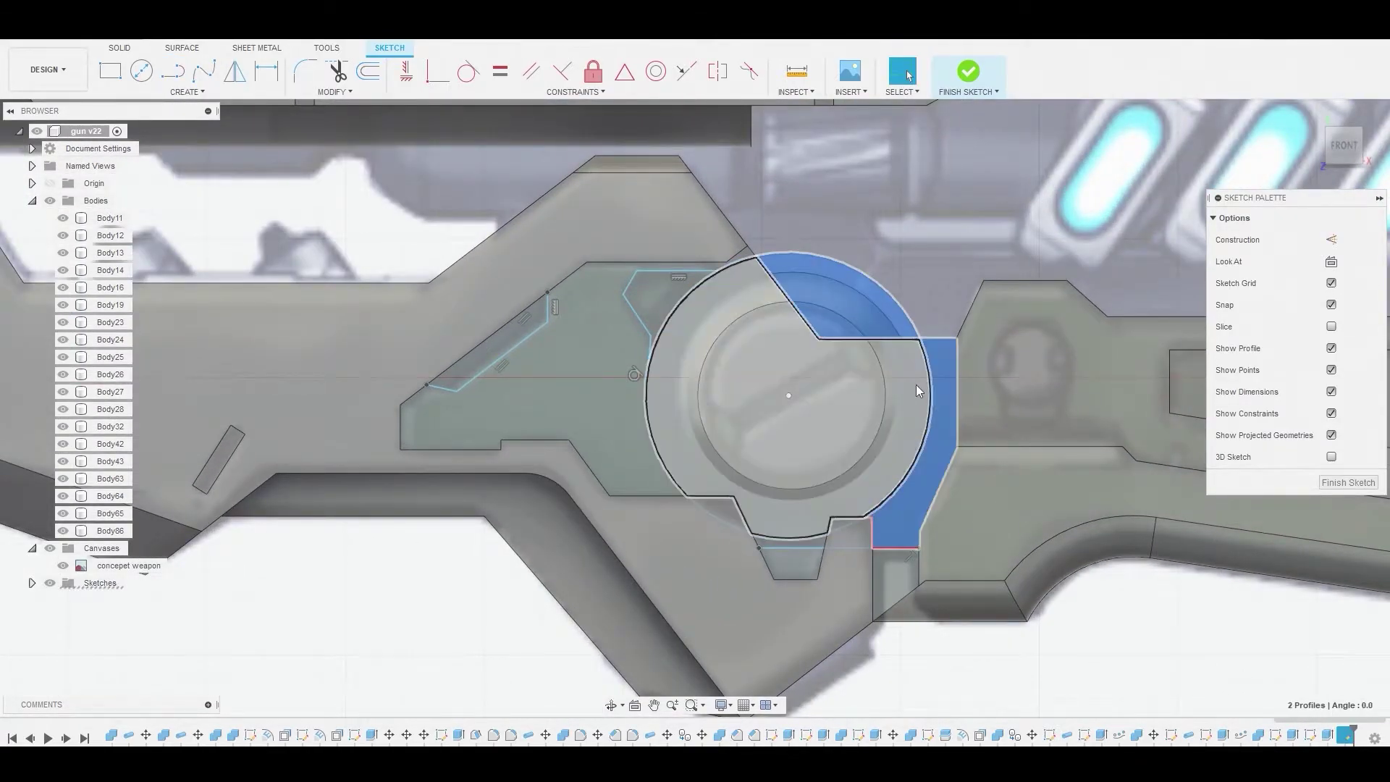
pyautogui.keyDown('shift'); pyautogui.click(809, 527); pyautogui.keyUp('shift')
# Add the two small regions and the diagonal slot strip, then start an extrusion.
pyautogui.scroll(3, 803, 539)
pyautogui.keyDown('shift'); pyautogui.click(819, 540); pyautogui.keyUp('shift')
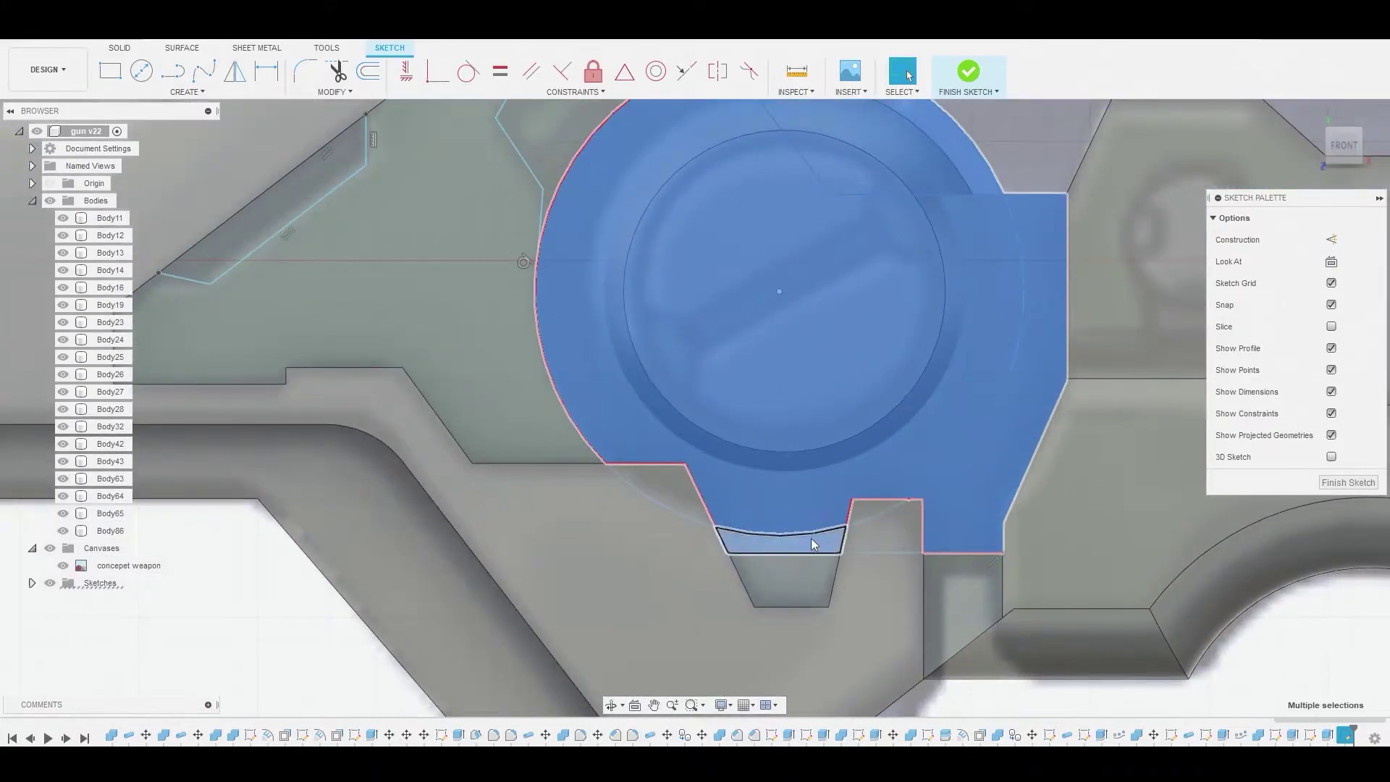
pyautogui.scroll(-2, 615, 427)
pyautogui.keyDown('shift'); pyautogui.click(580, 236); pyautogui.keyUp('shift')
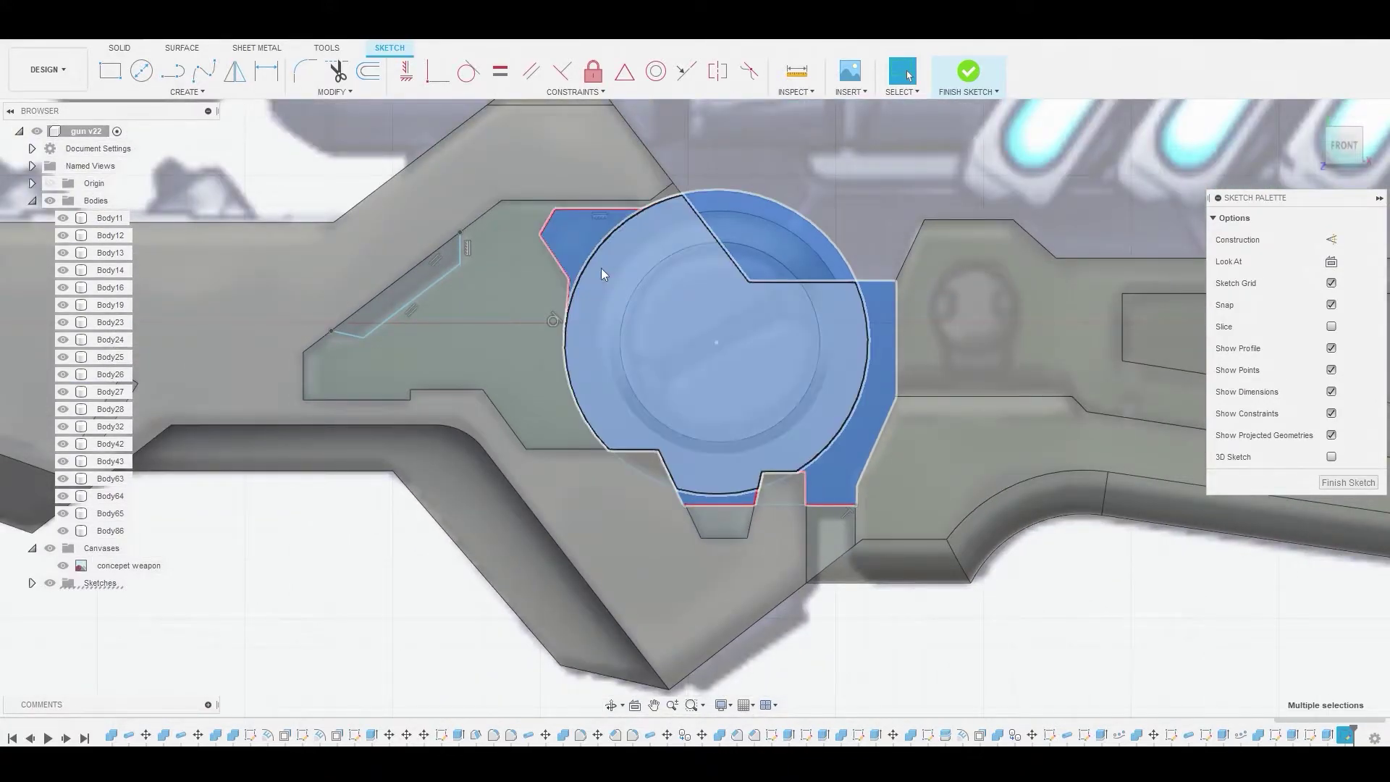
pyautogui.keyDown('shift'); pyautogui.click(428, 269); pyautogui.keyUp('shift')
pyautogui.rightClick(428, 270)
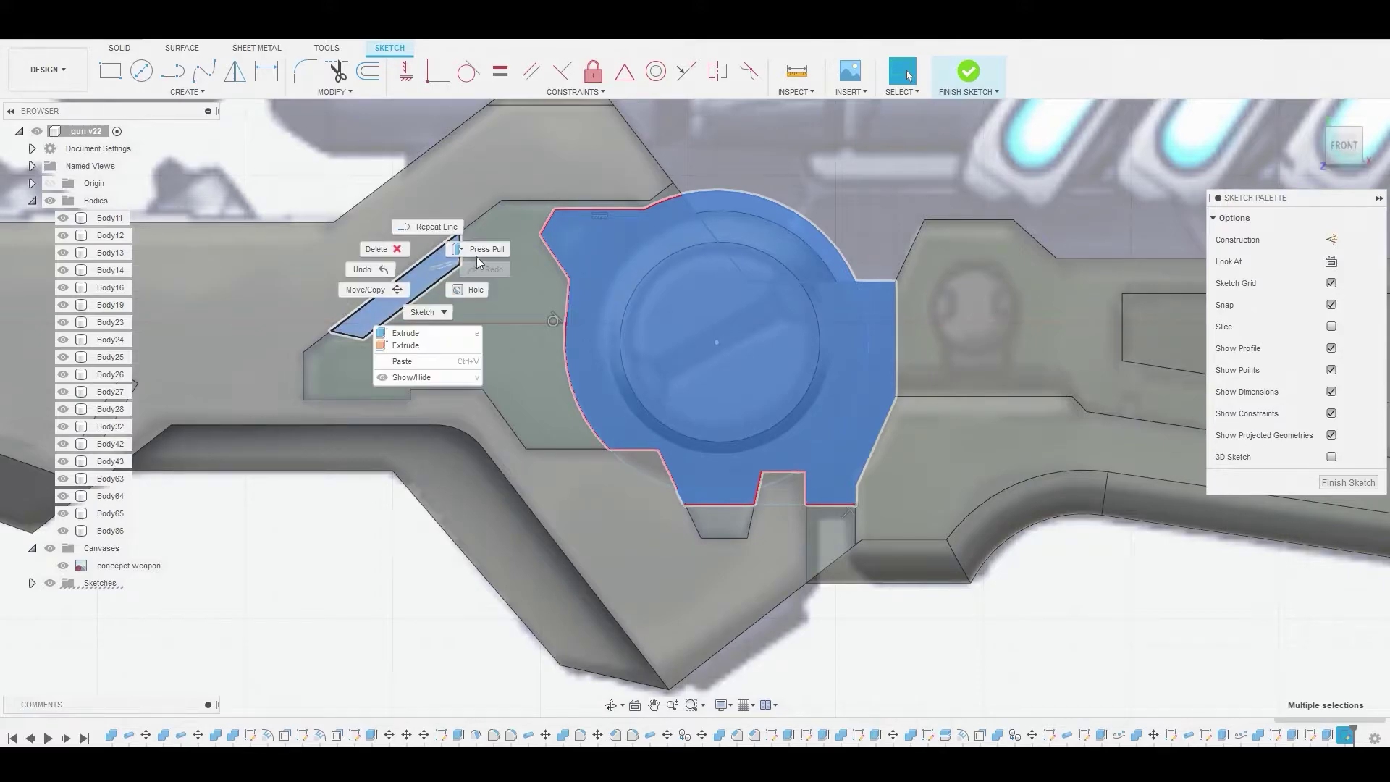
pyautogui.click(483, 252)
# Extrude the six regions about -0.041 mm inward as a new body.
pyautogui.keyDown('shift'); pyautogui.moveTo(555, 352); pyautogui.dragTo(378, 353, button='middle'); pyautogui.keyUp('shift')
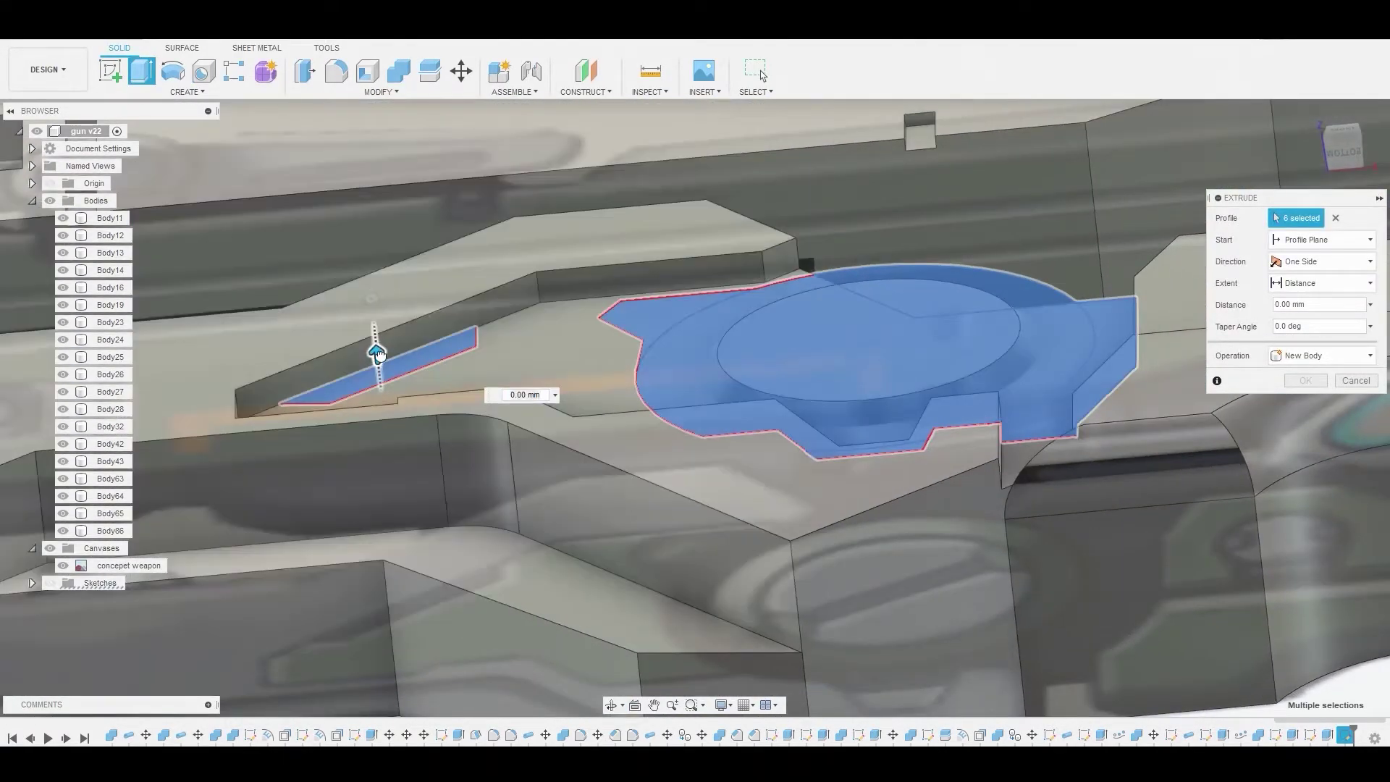
pyautogui.moveTo(378, 353); pyautogui.dragTo(385, 369)
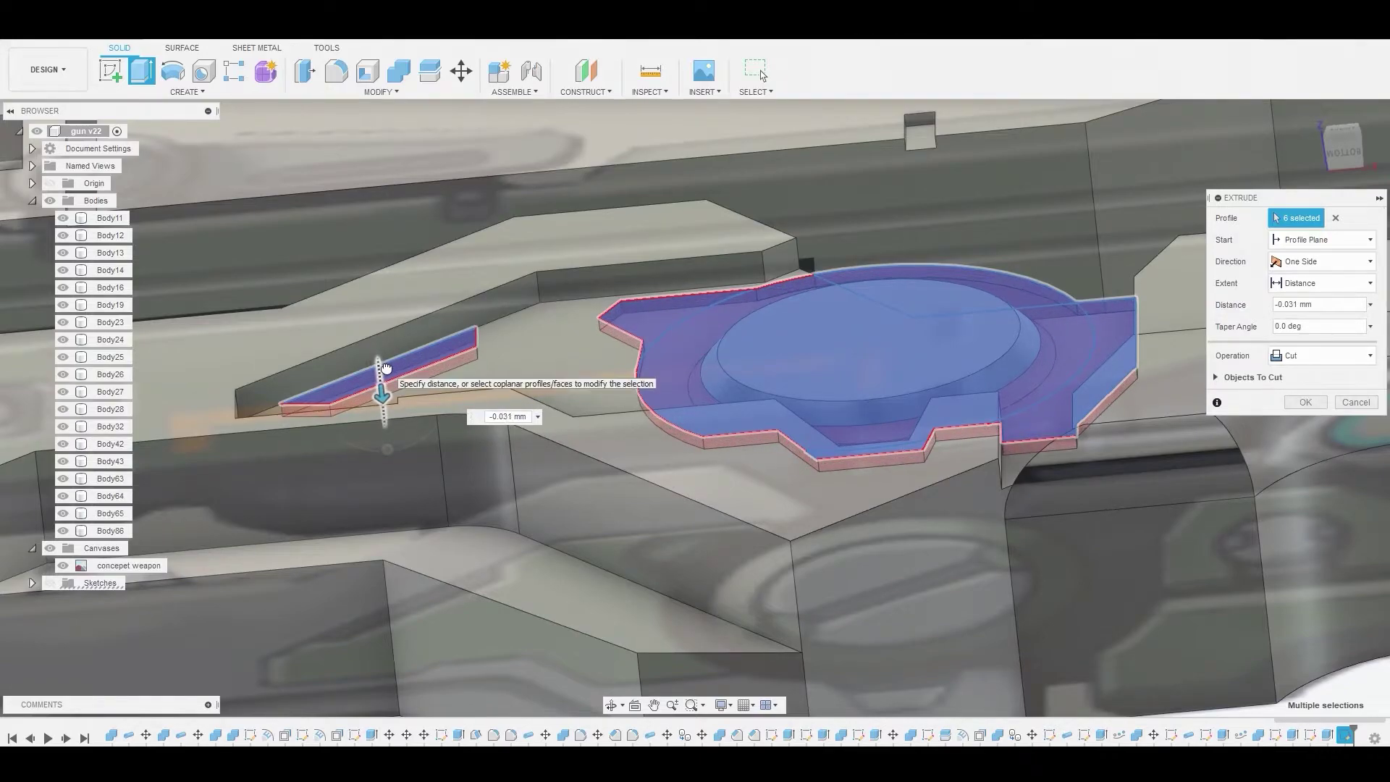
pyautogui.moveTo(385, 369); pyautogui.dragTo(389, 372)
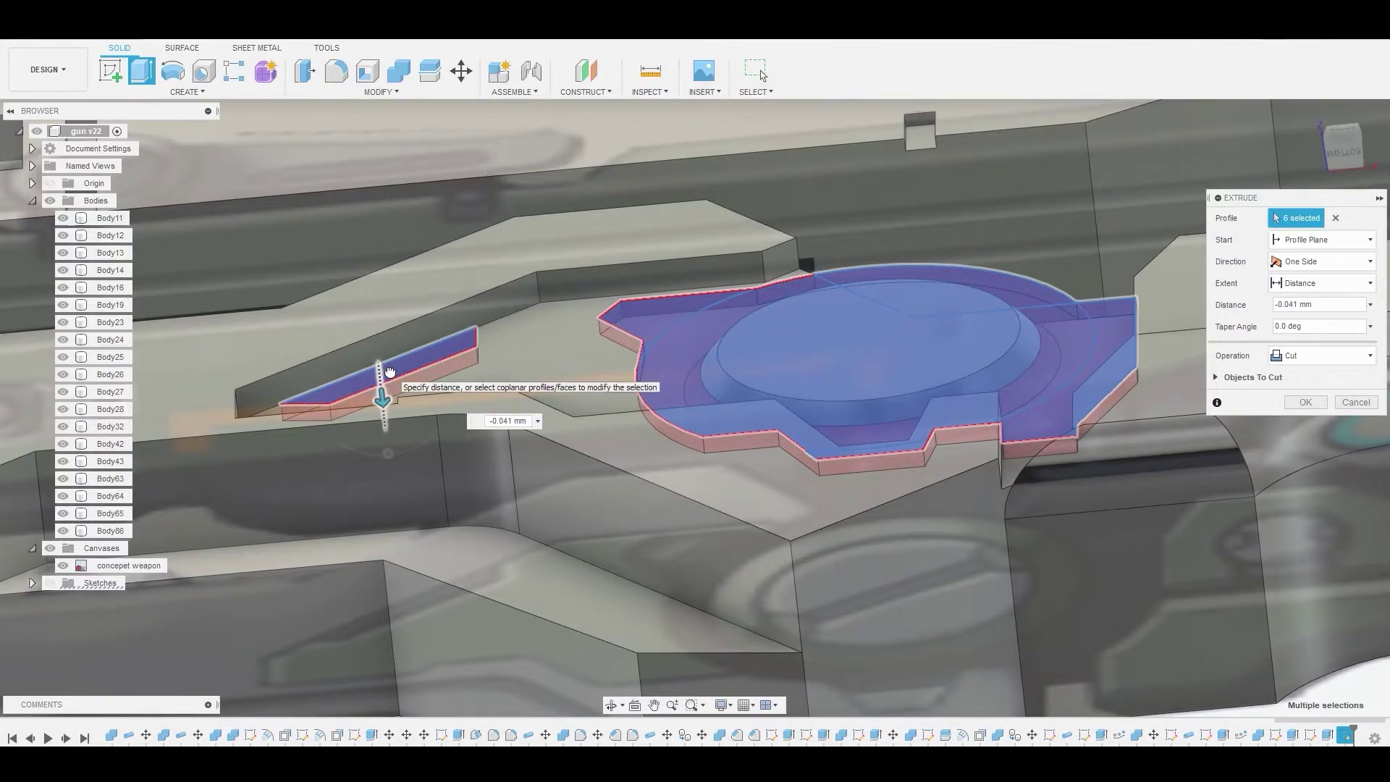
pyautogui.click(1324, 355)
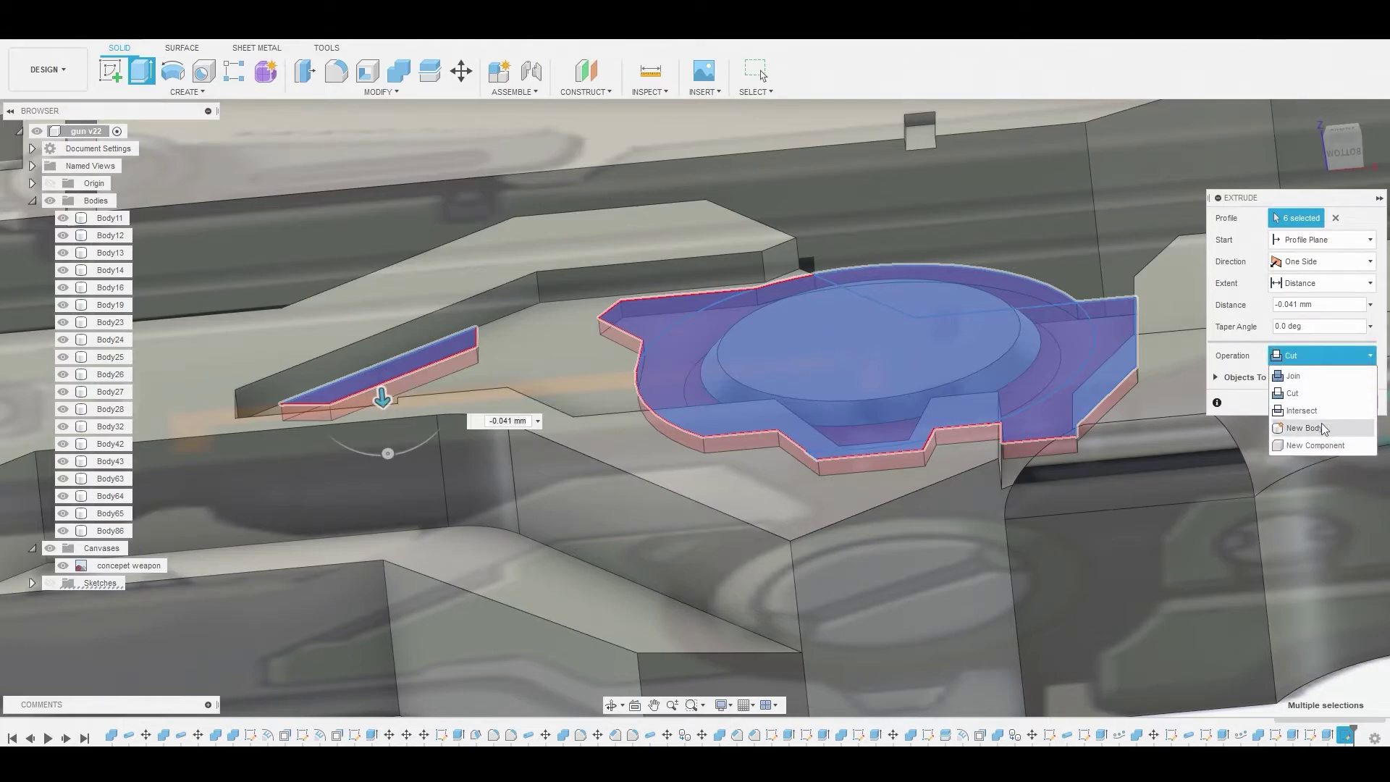
pyautogui.click(1292, 401)
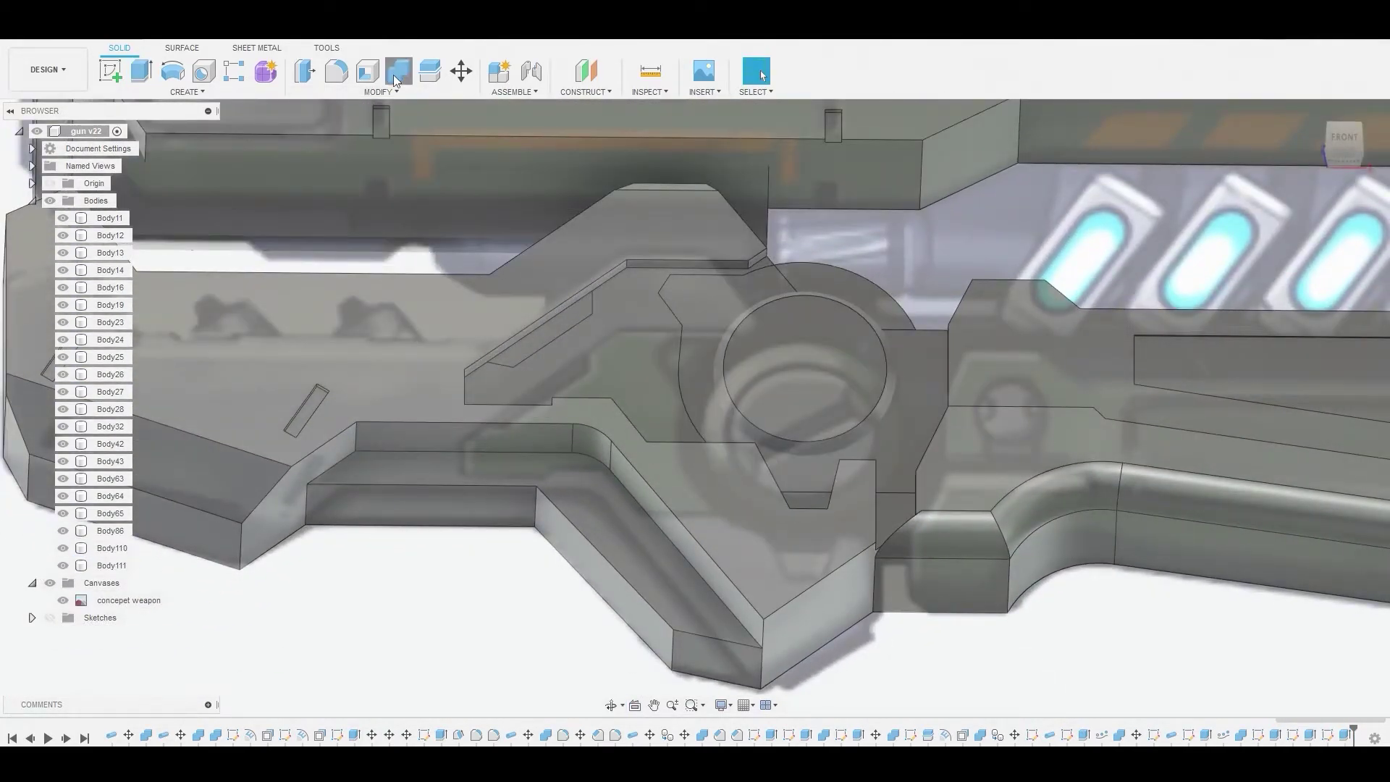
# Combine-cut the slanted slot and round bodies from the main gun body.
pyautogui.click(393, 75)
pyautogui.click(623, 333)
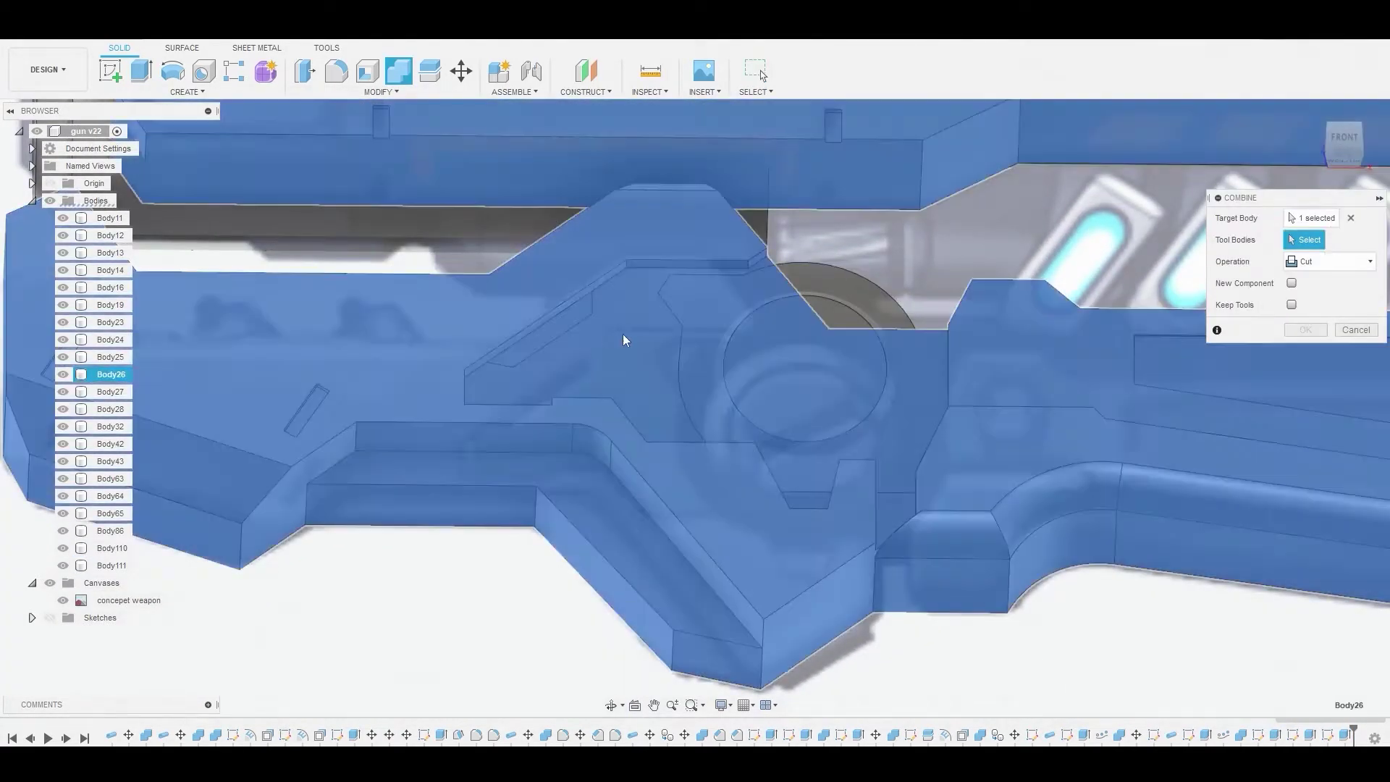
pyautogui.click(575, 325)
pyautogui.click(723, 282)
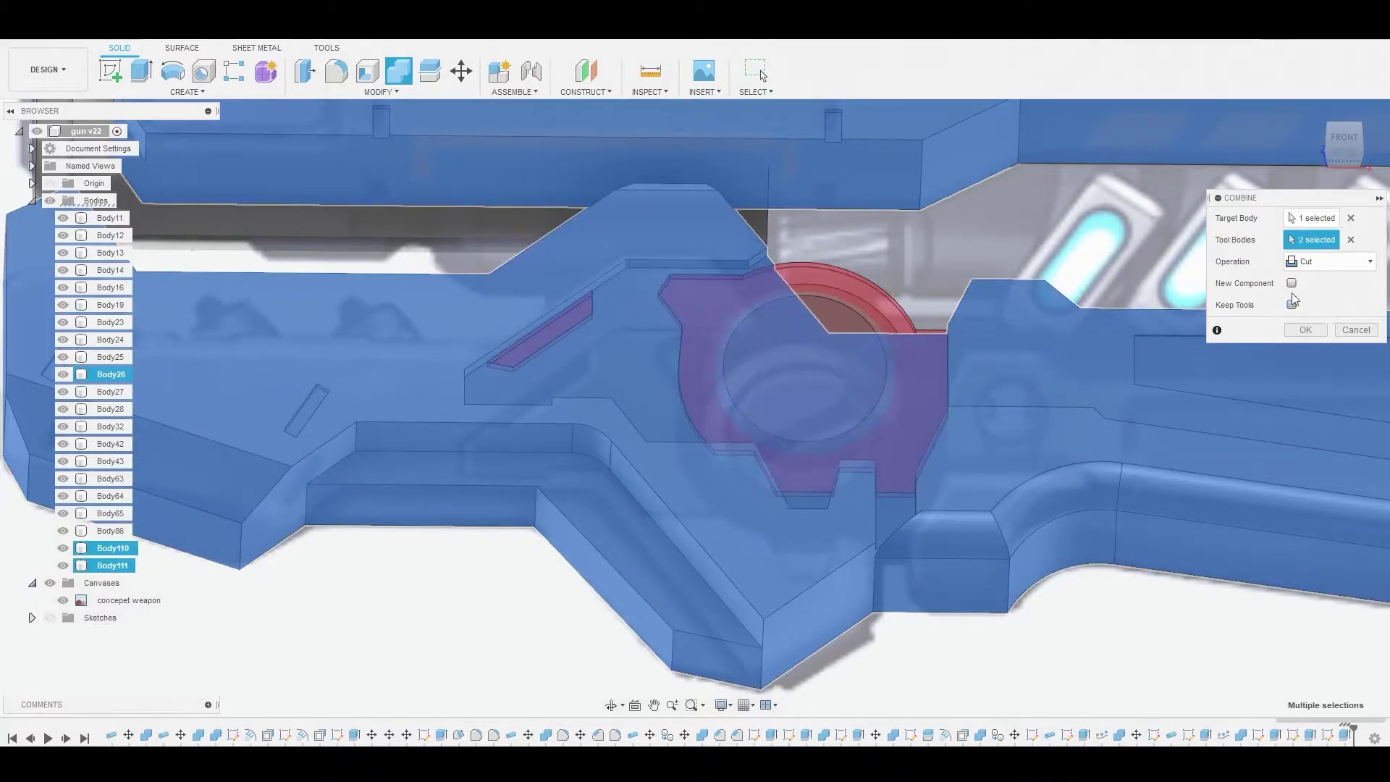
pyautogui.click(1303, 330)
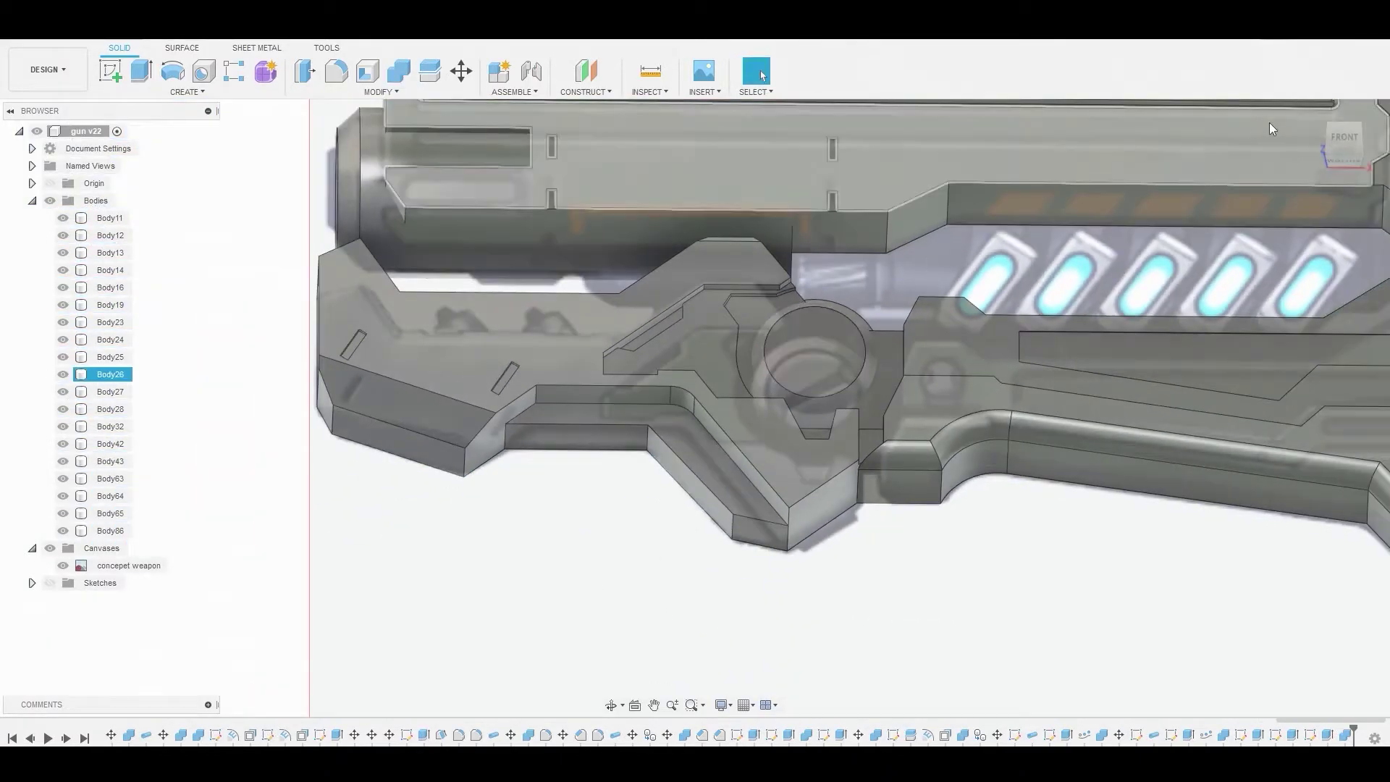
pyautogui.click(1345, 140)
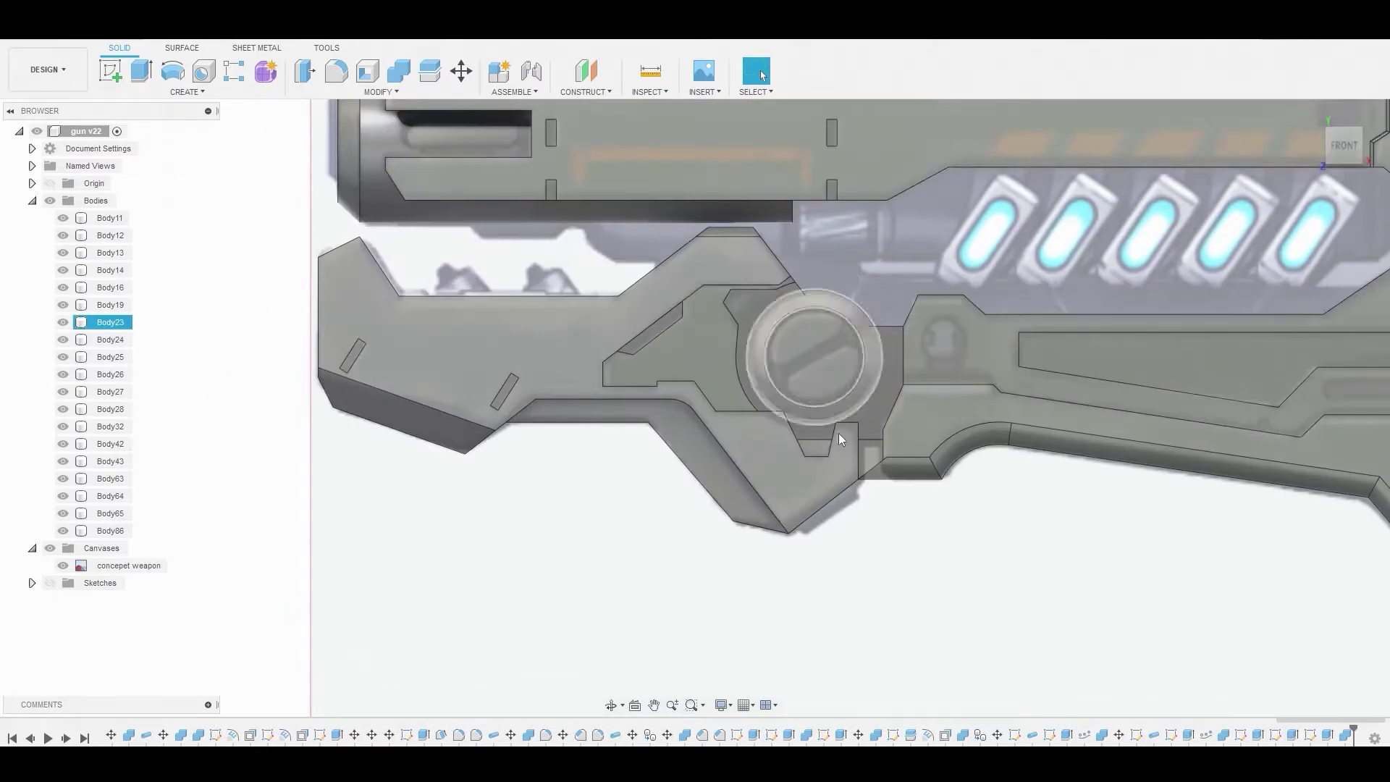
# Pan the front view over to the twin canisters and select the canister housing face.
pyautogui.scroll(2, 902, 491)
pyautogui.moveTo(985, 503)
pyautogui.mouseDown(button='middle')
pyautogui.moveTo(821, 505)
pyautogui.moveTo(651, 552)
pyautogui.mouseUp(button='middle')
pyautogui.moveTo(833, 406); pyautogui.dragTo(791, 443, button='middle')
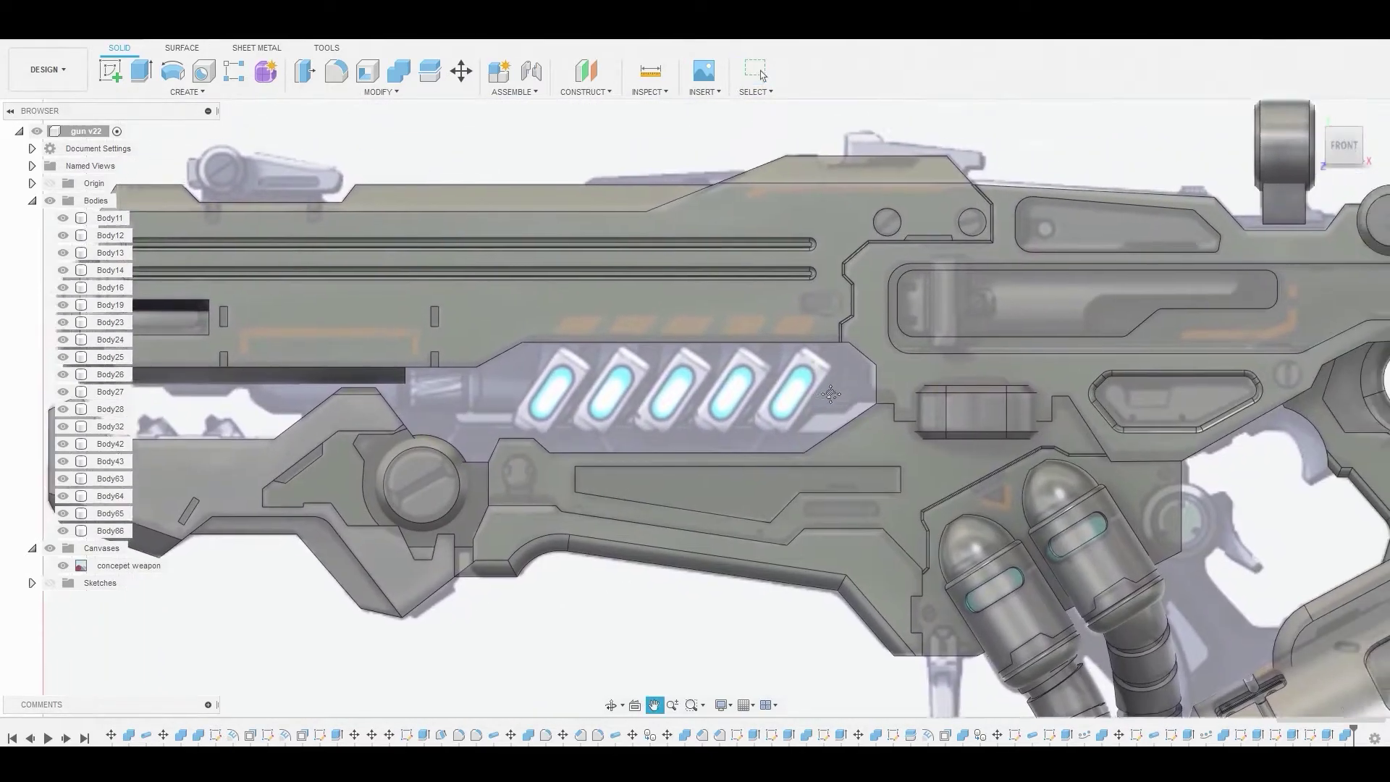
pyautogui.moveTo(892, 429); pyautogui.dragTo(734, 369, button='middle')
pyautogui.scroll(2, 878, 461)
pyautogui.click(599, 465)
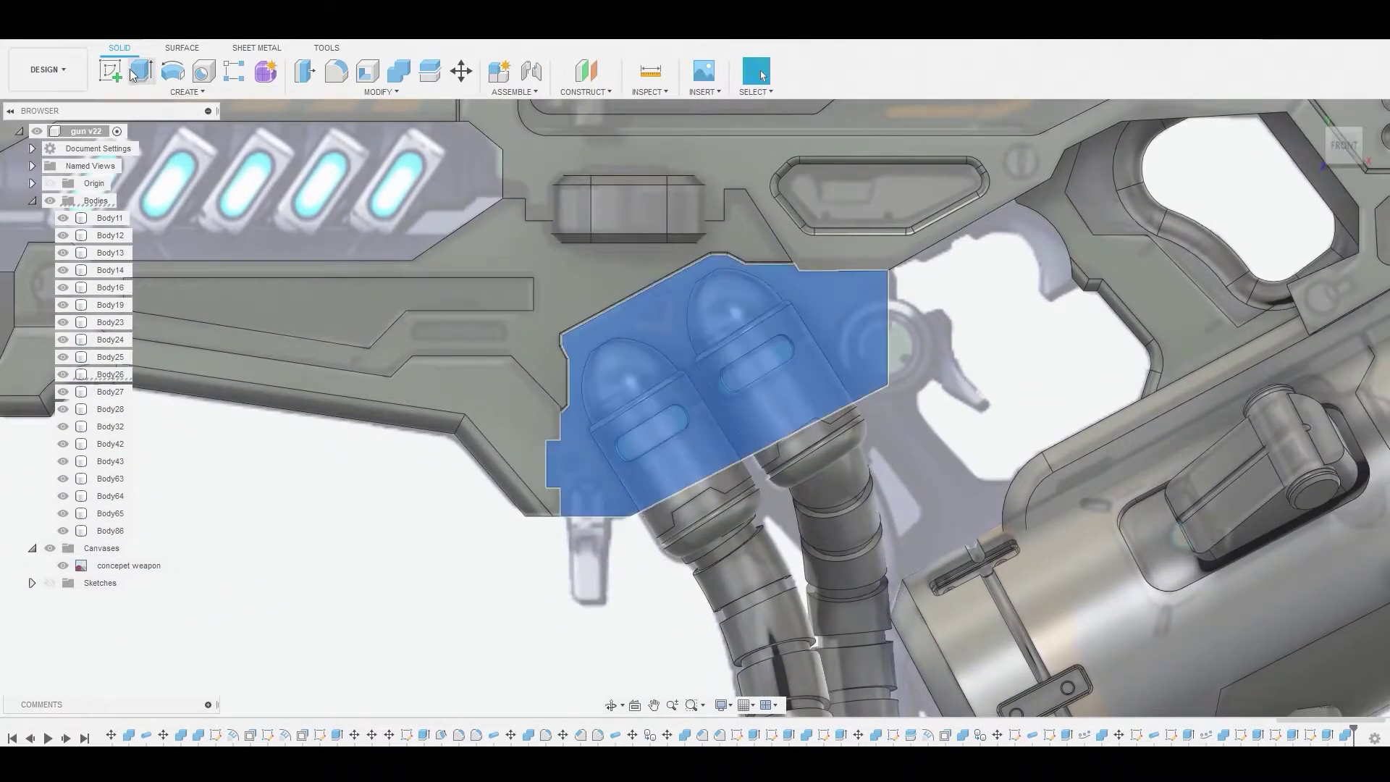
# Start a sketch on the housing face and draw small circles, one near its upper corner.
pyautogui.click(114, 68)
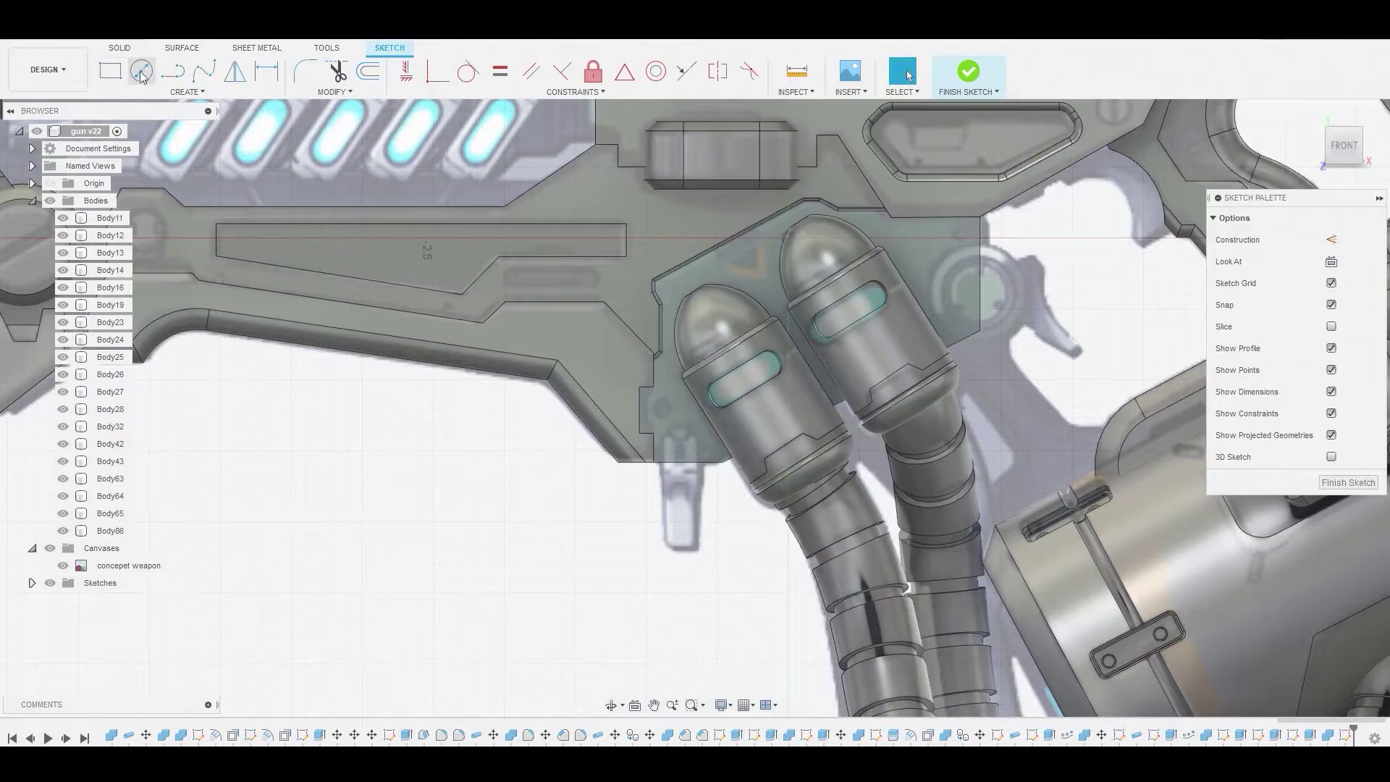
pyautogui.click(141, 72)
pyautogui.scroll(2, 688, 422)
pyautogui.scroll(3, 696, 431)
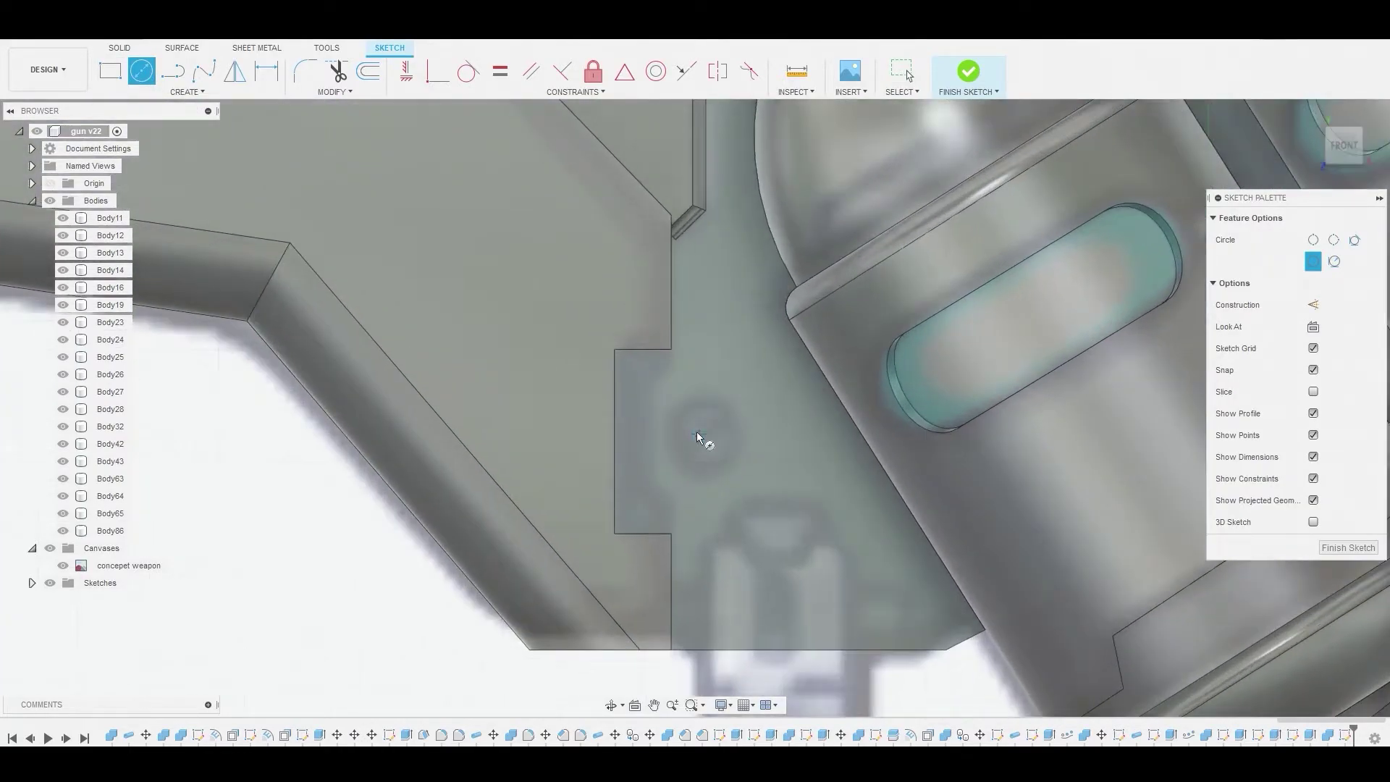
pyautogui.click(702, 432)
pyautogui.scroll(-3, 738, 449)
pyautogui.moveTo(686, 416)
pyautogui.mouseDown(button='middle')
pyautogui.moveTo(774, 410)
pyautogui.moveTo(726, 312)
pyautogui.mouseUp(button='middle')
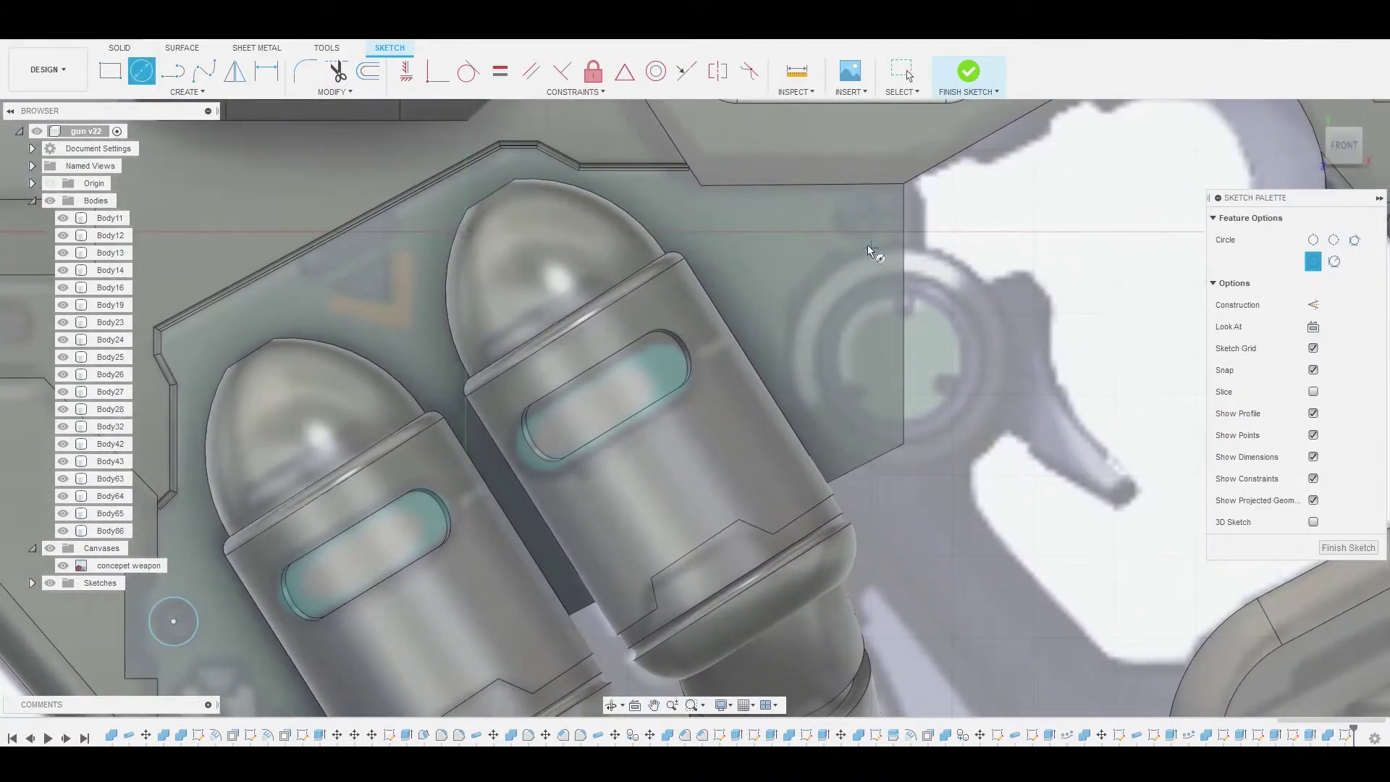
pyautogui.scroll(-1, 869, 236)
pyautogui.scroll(3, 871, 222)
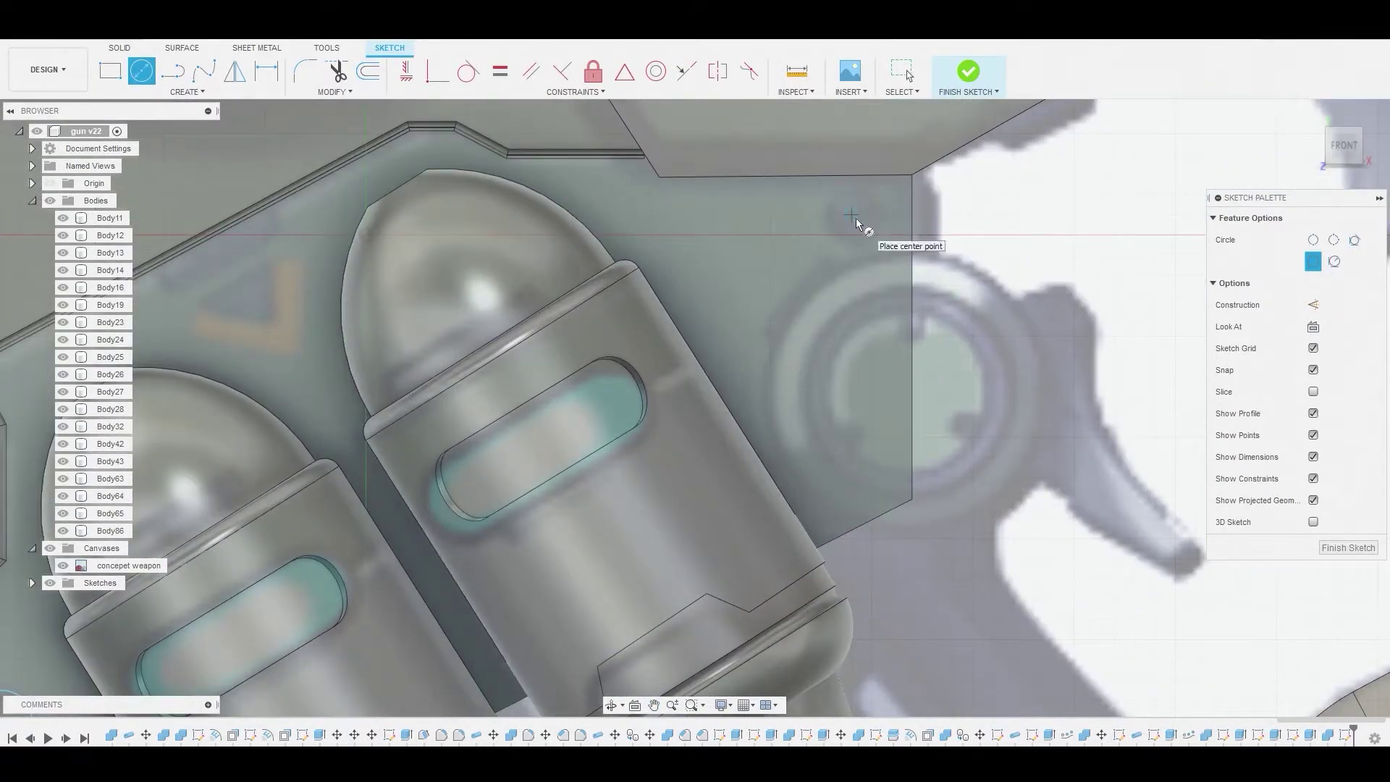
pyautogui.click(851, 215)
pyautogui.click(879, 233)
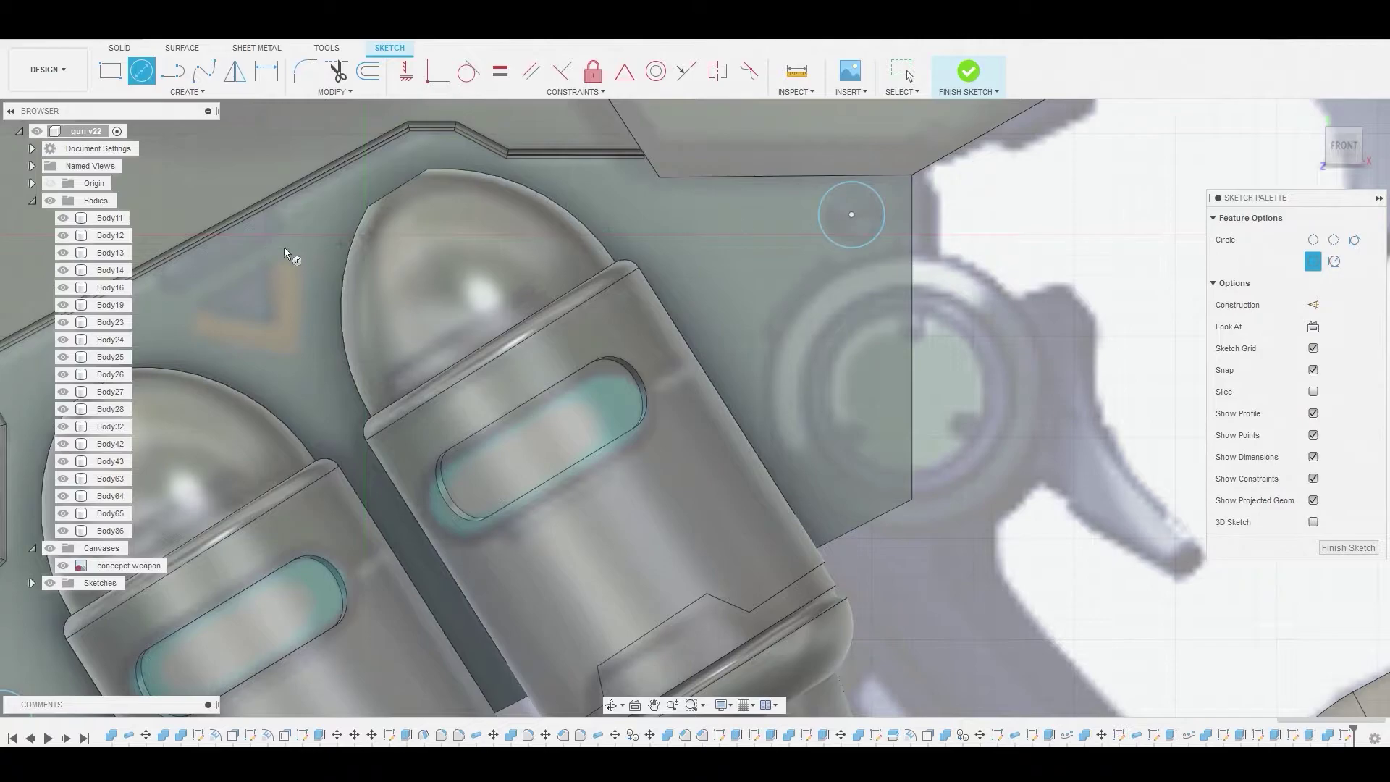
# Draw a closed four-sided notch outline at the housing's upper-left edge.
pyautogui.moveTo(284, 249); pyautogui.dragTo(230, 103, button='middle')
pyautogui.click(173, 70)
pyautogui.scroll(2, 499, 239)
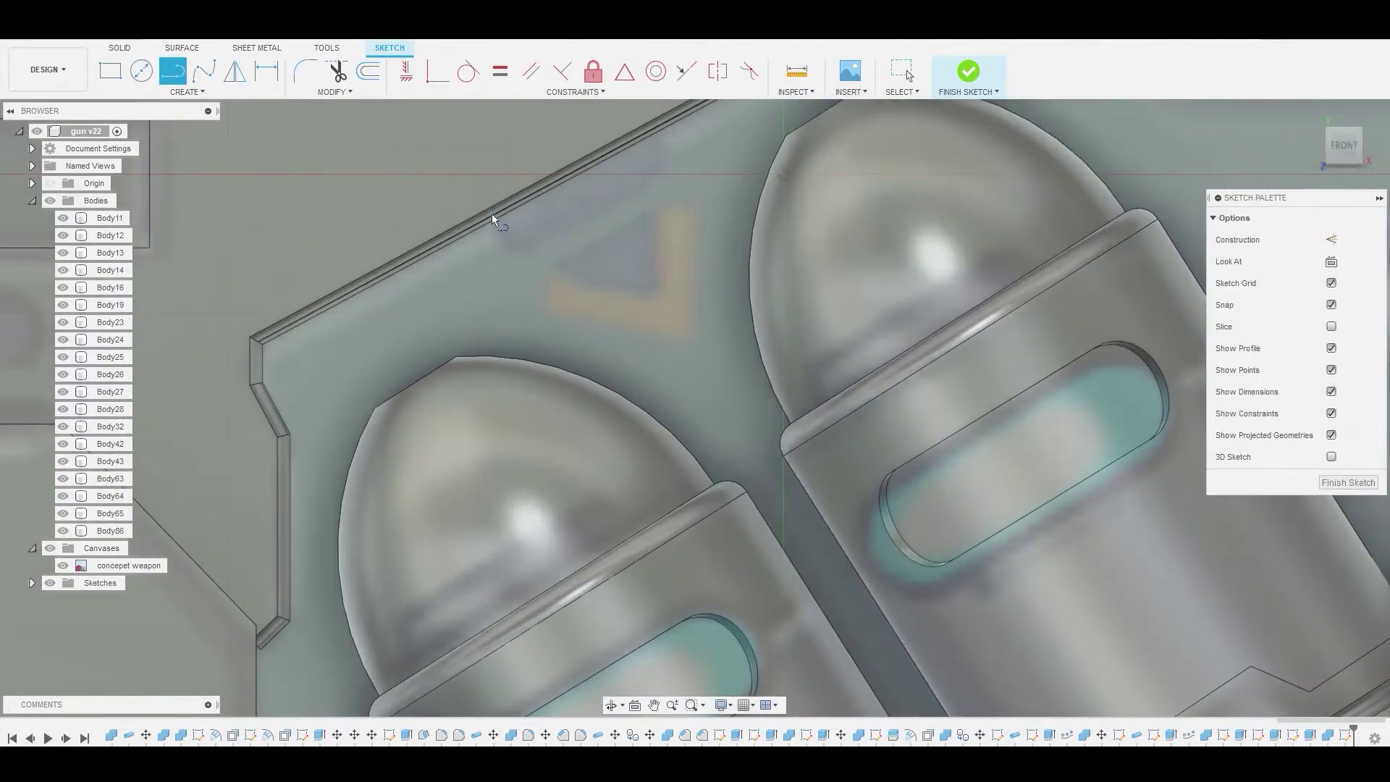
pyautogui.click(493, 217)
pyautogui.click(512, 253)
pyautogui.click(671, 166)
pyautogui.click(653, 133)
pyautogui.scroll(-5, 649, 245)
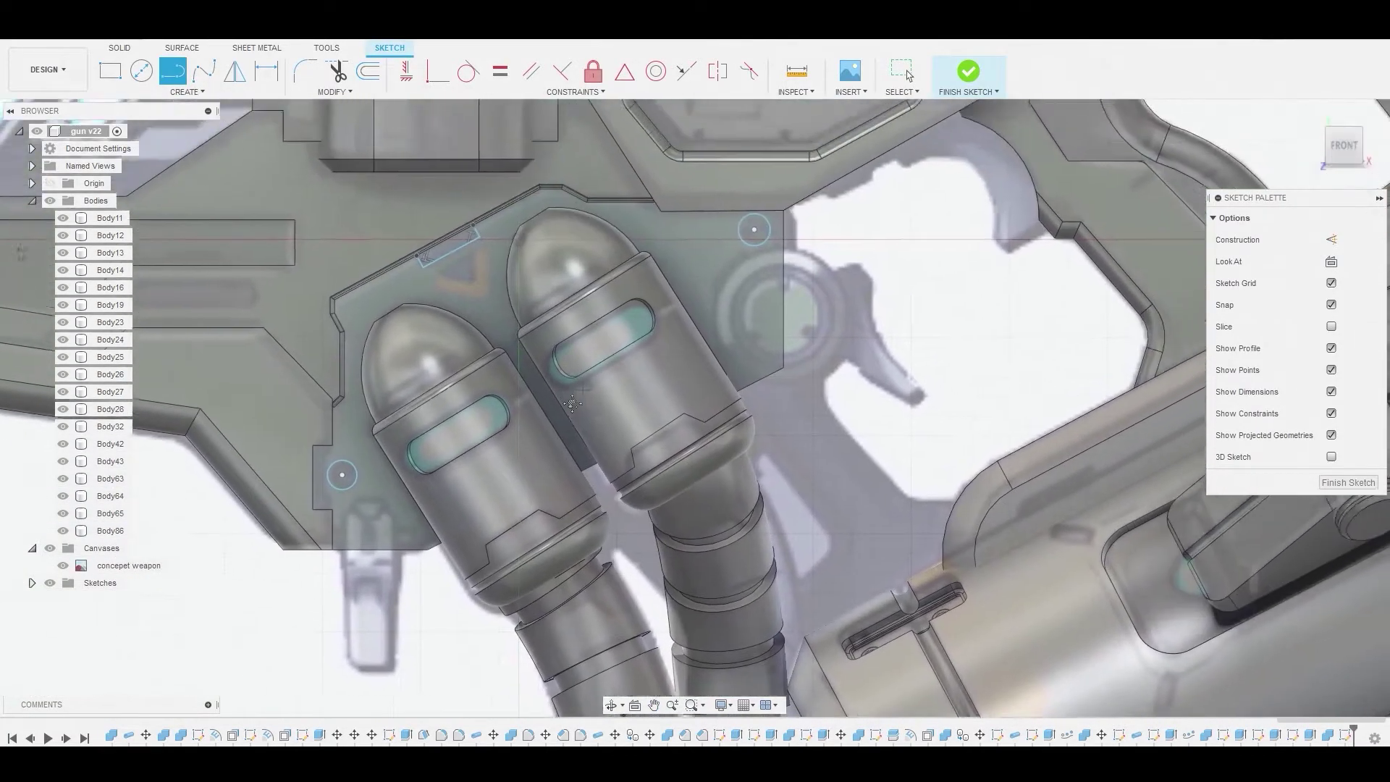
pyautogui.scroll(-1, 571, 403)
# Draw a large circle matching the round boss outline.
pyautogui.click(141, 70)
pyautogui.scroll(2, 738, 335)
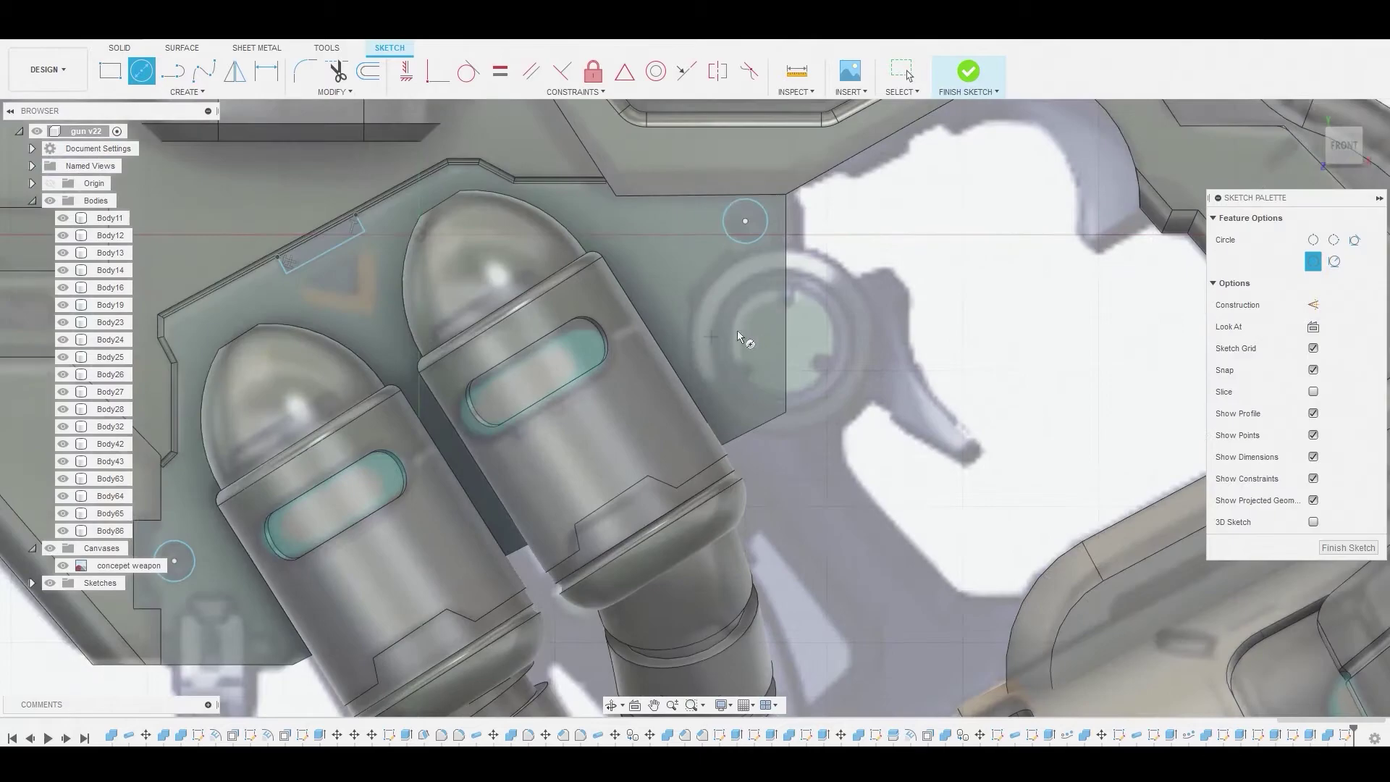
pyautogui.scroll(-3, 751, 329)
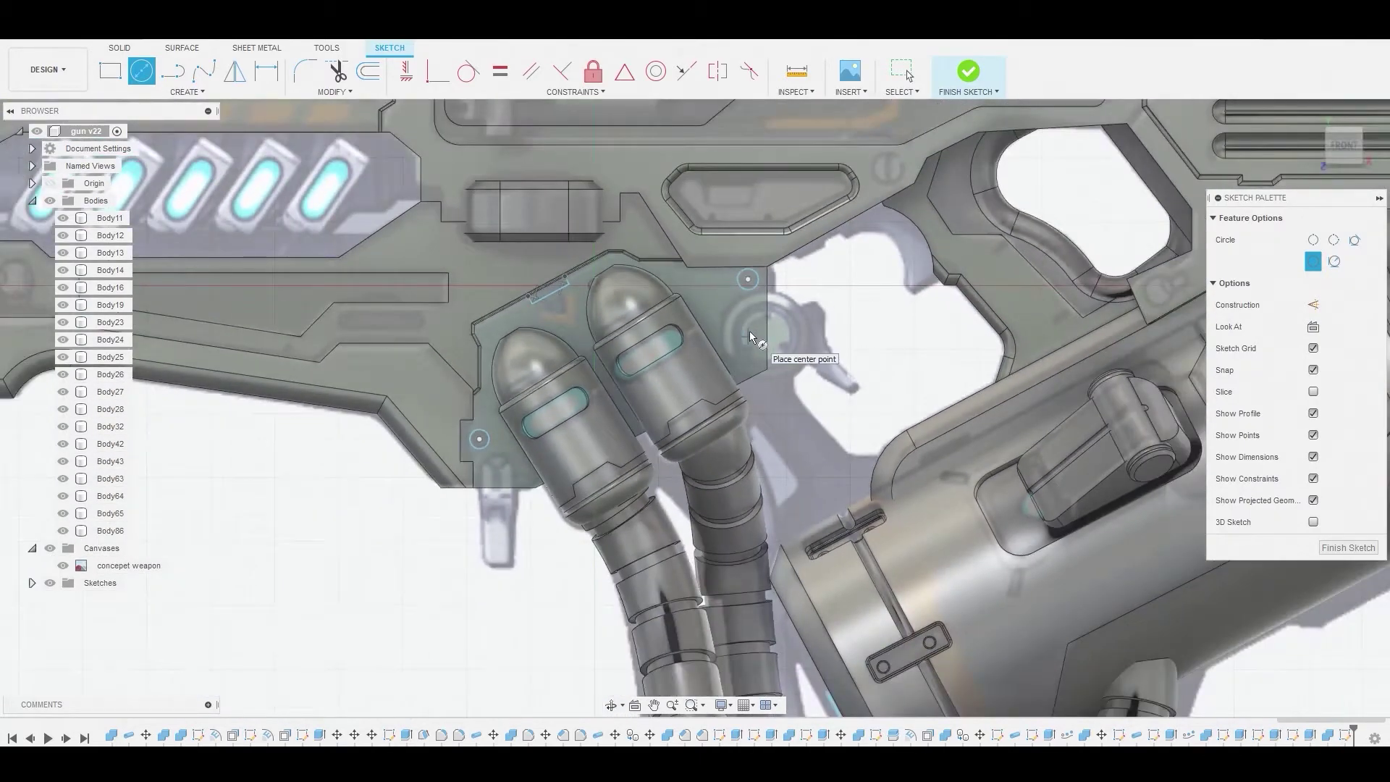
pyautogui.scroll(1, 728, 326)
pyautogui.scroll(1, 733, 329)
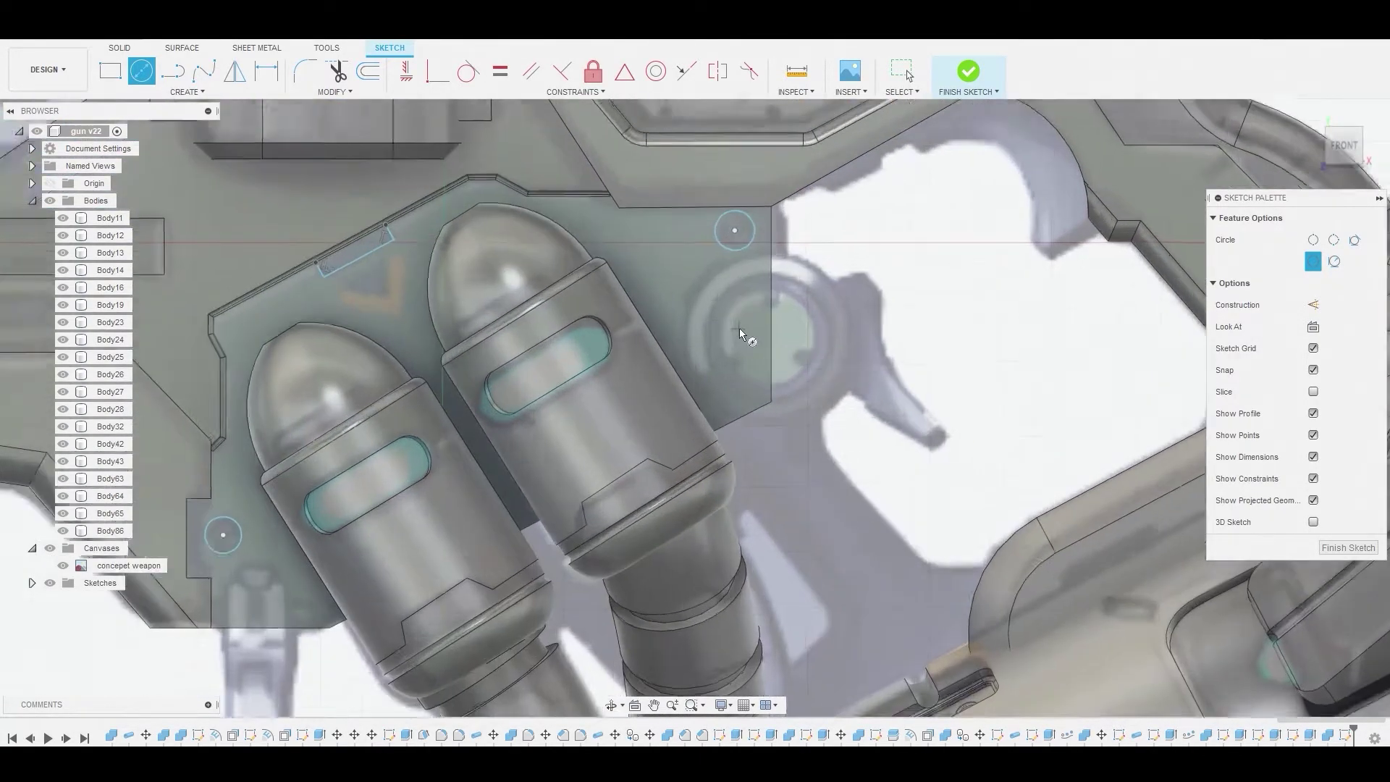
pyautogui.scroll(1, 739, 328)
pyautogui.click(759, 331)
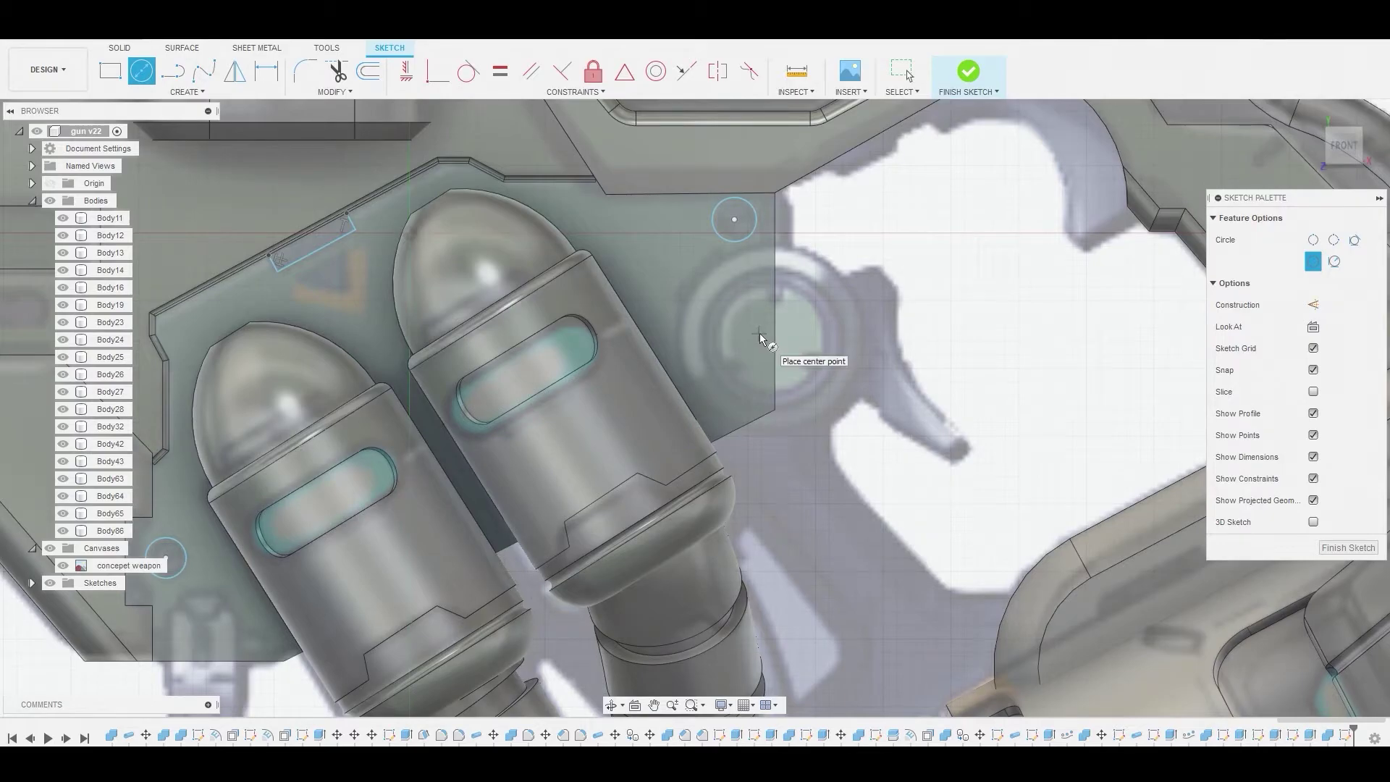
pyautogui.click(828, 382)
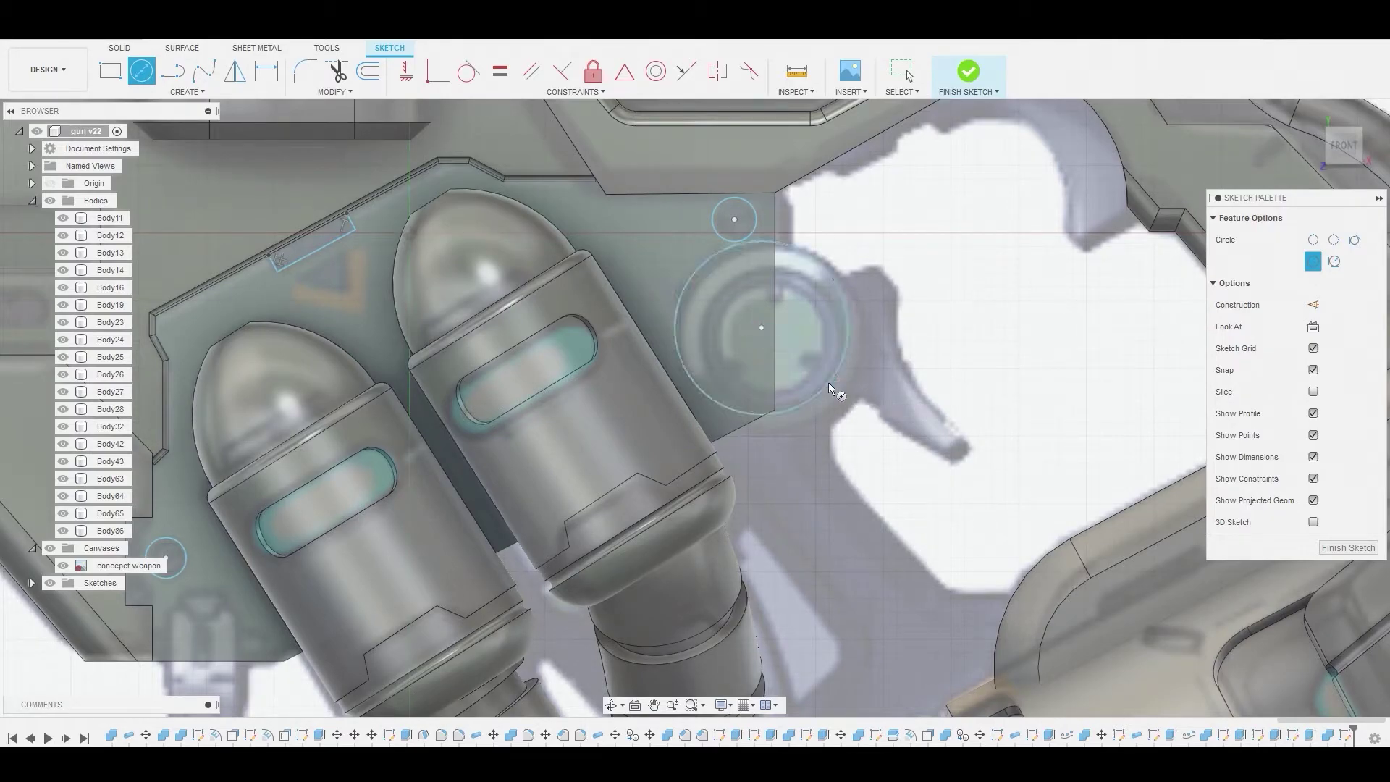
pyautogui.rightClick(898, 271)
pyautogui.click(818, 272)
pyautogui.press('Escape')
# Nudge the boss circle with Move/Copy to align it with the concept art.
pyautogui.click(807, 258)
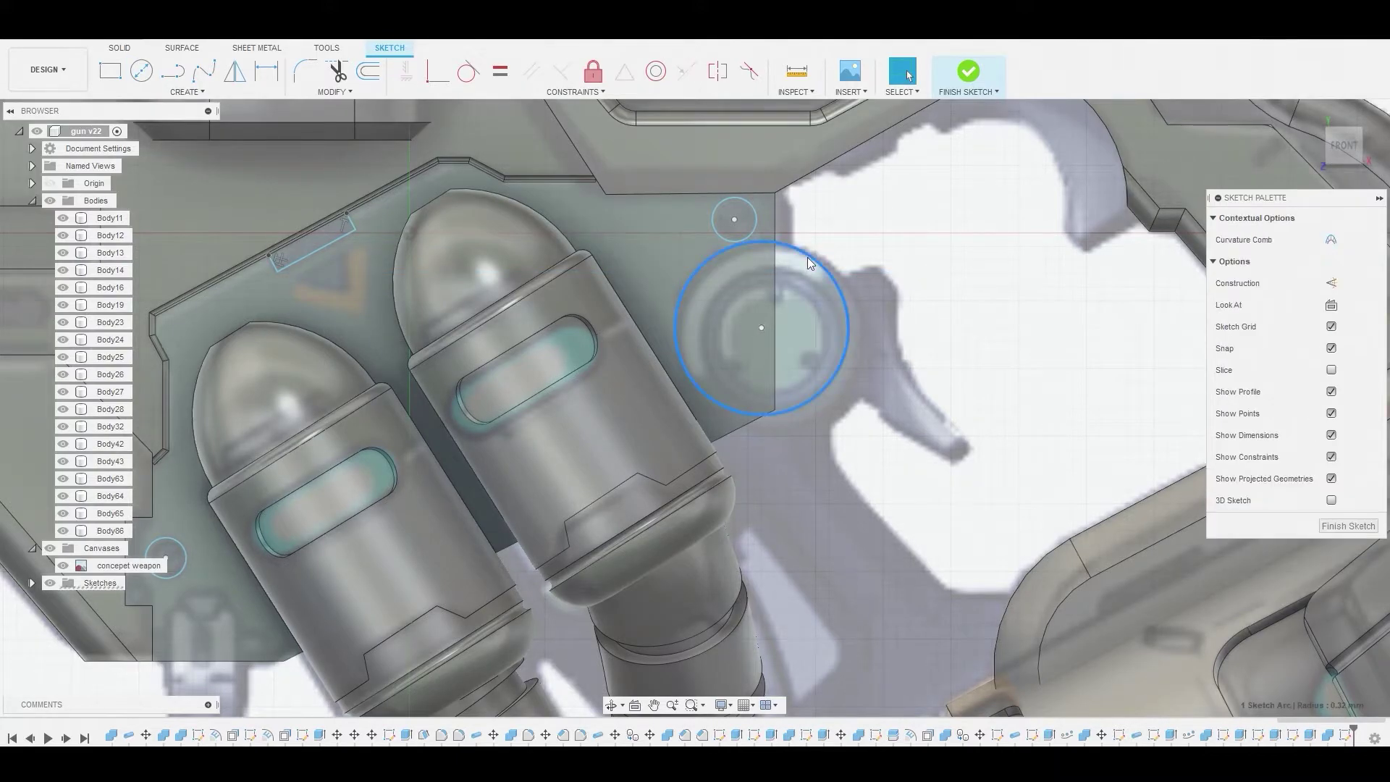
pyautogui.rightClick(807, 258)
pyautogui.click(745, 277)
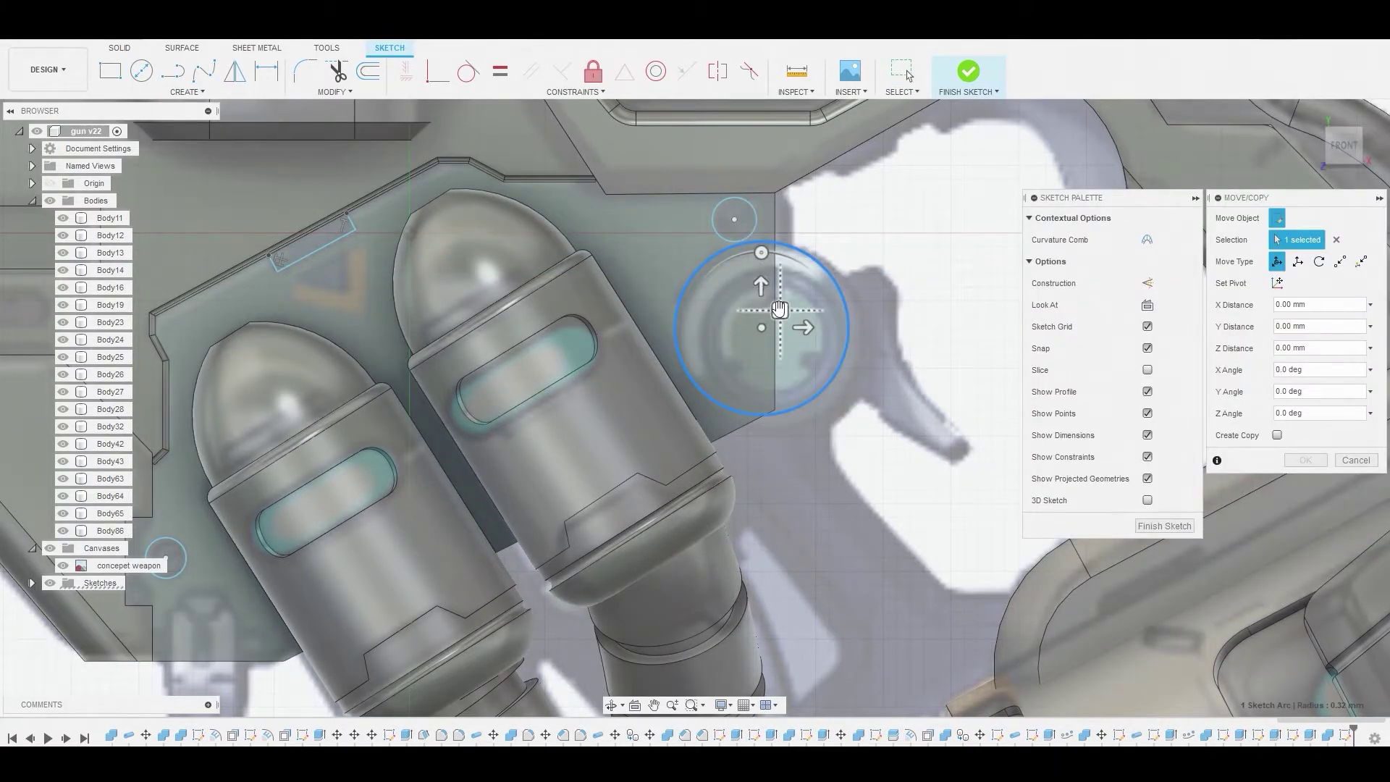
pyautogui.moveTo(779, 315); pyautogui.dragTo(785, 318)
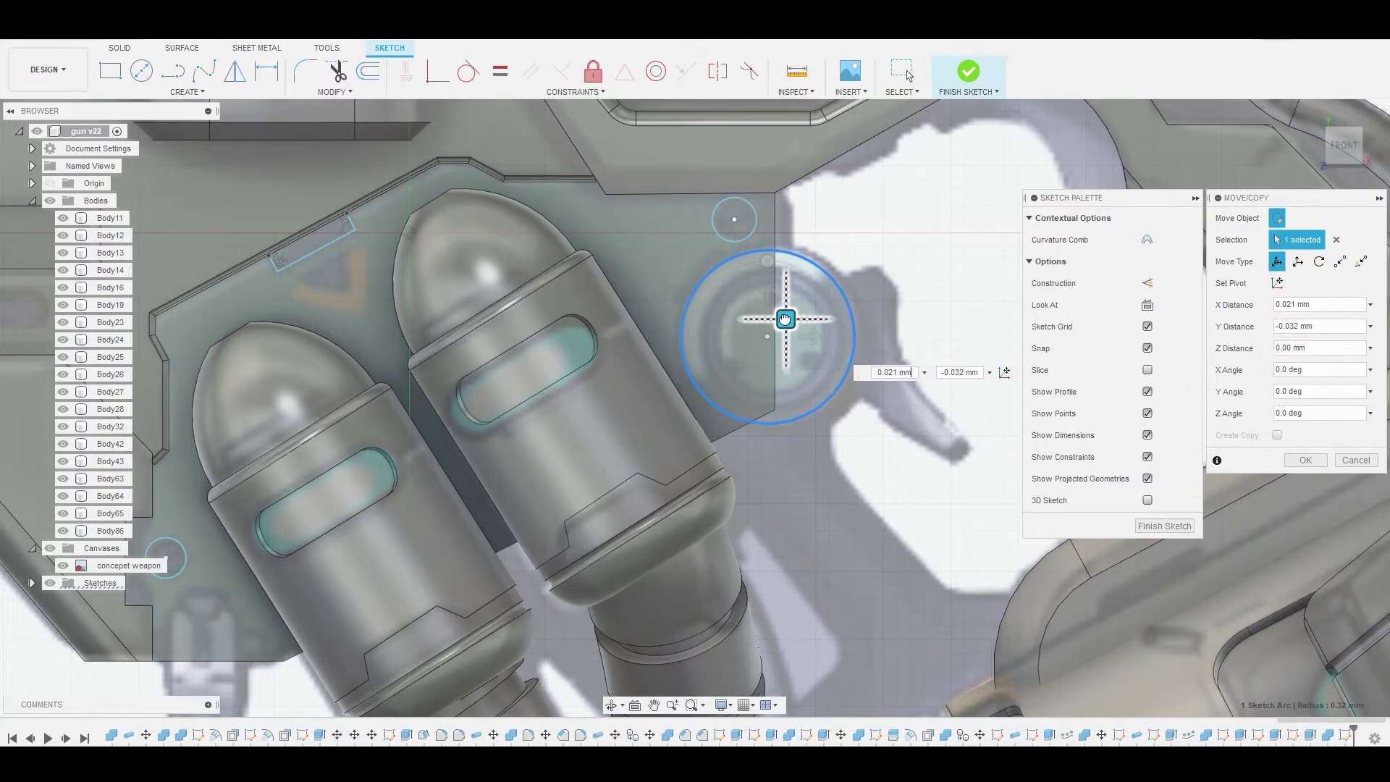
pyautogui.rightClick(862, 256)
pyautogui.click(911, 259)
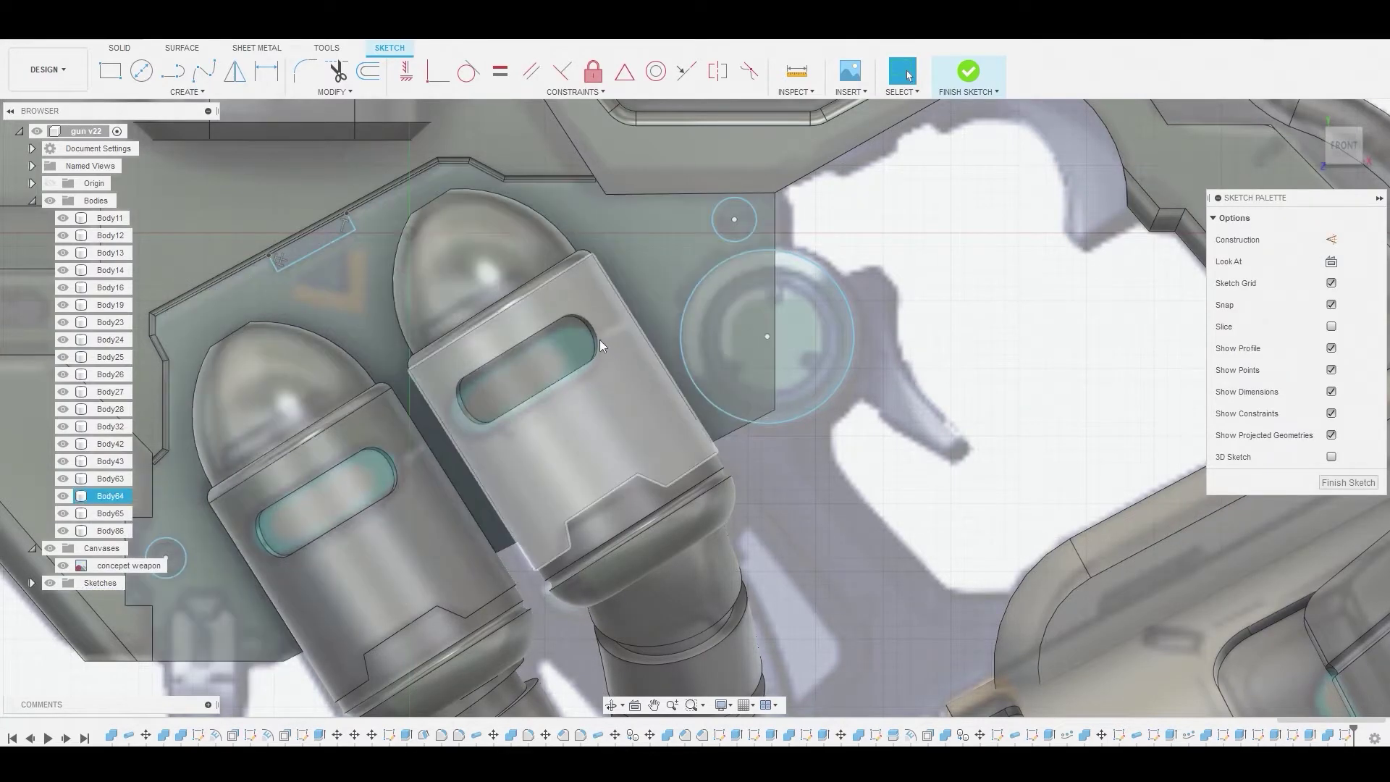
pyautogui.click(172, 71)
pyautogui.scroll(3, 623, 267)
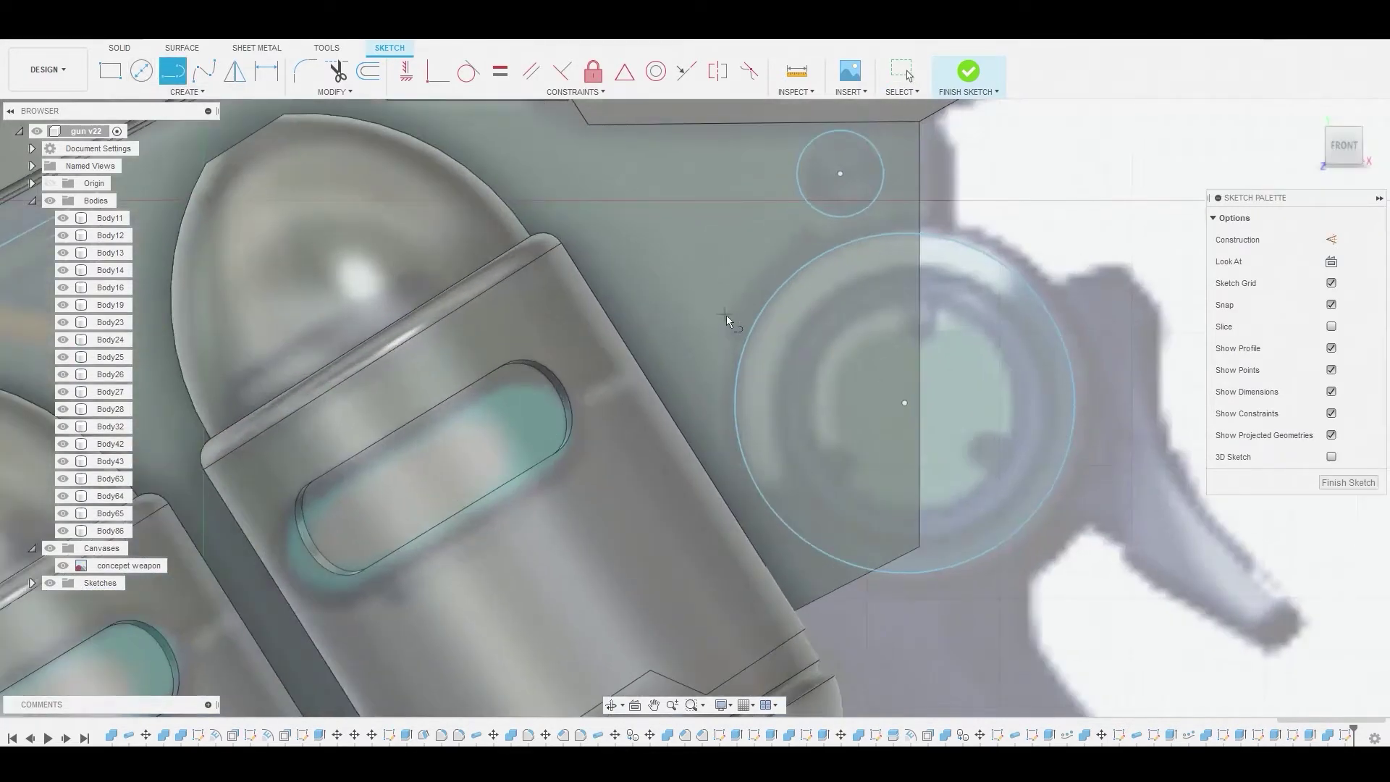
pyautogui.click(745, 341)
# Draw a vertical line beside the small circle to close the narrow slot.
pyautogui.scroll(-4, 782, 257)
pyautogui.scroll(-2, 785, 248)
pyautogui.scroll(2, 511, 398)
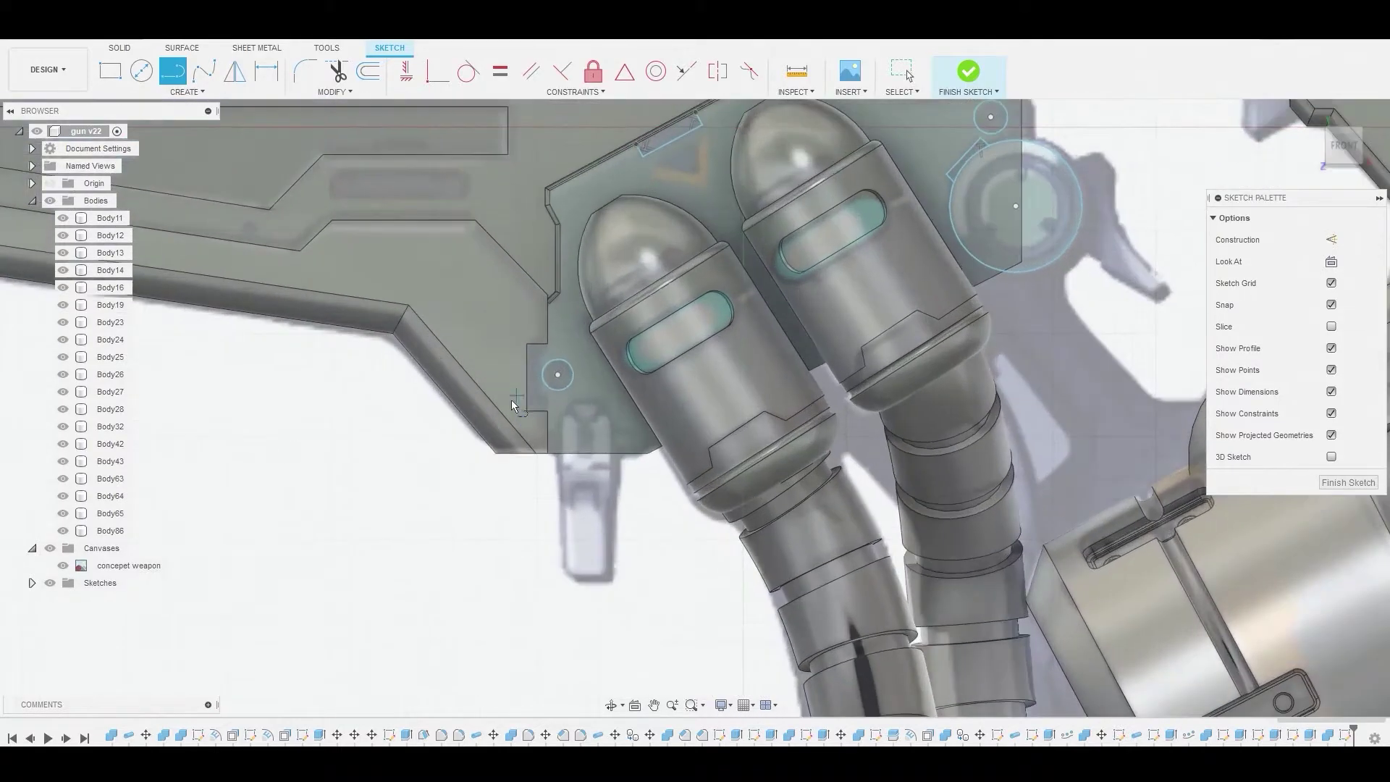
pyautogui.scroll(2, 498, 396)
pyautogui.scroll(2, 556, 333)
pyautogui.scroll(-1, 544, 300)
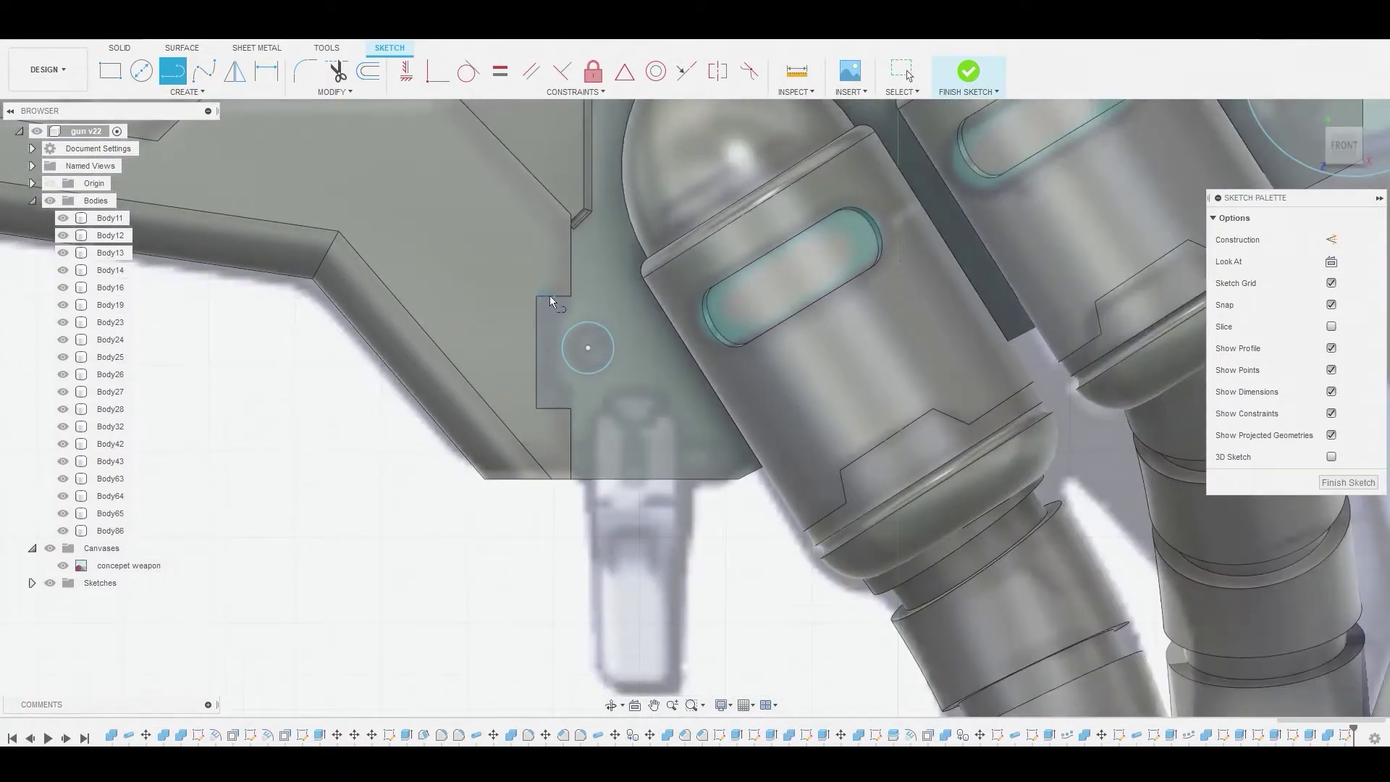
pyautogui.click(550, 296)
pyautogui.click(552, 407)
pyautogui.rightClick(411, 440)
pyautogui.click(400, 444)
# Select the slot, small circle, slanted slot and clipped circle profiles and extrude-cut them shallowly.
pyautogui.click(546, 362)
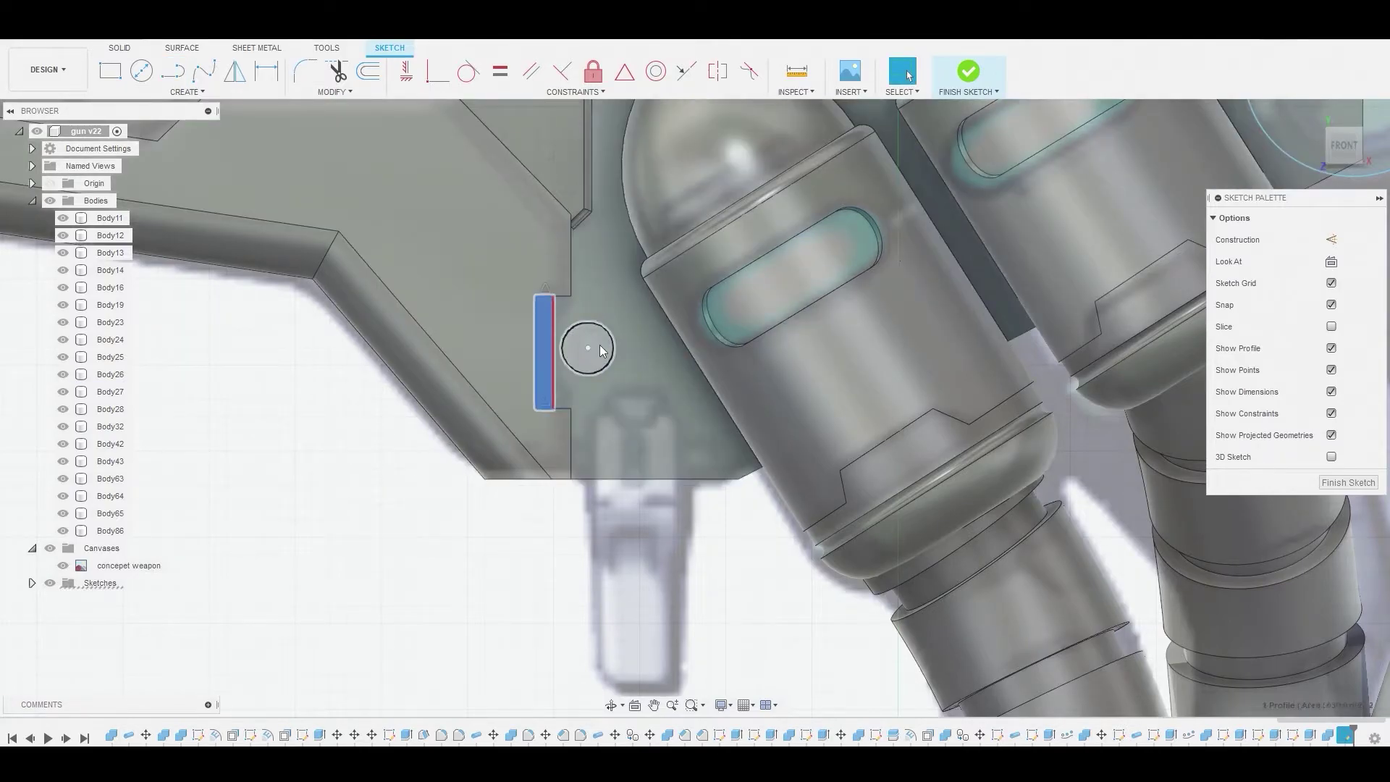
pyautogui.click(599, 345)
pyautogui.click(678, 211)
pyautogui.moveTo(679, 212)
pyautogui.mouseDown(button='middle')
pyautogui.moveTo(460, 213)
pyautogui.moveTo(331, 194)
pyautogui.mouseUp(button='middle')
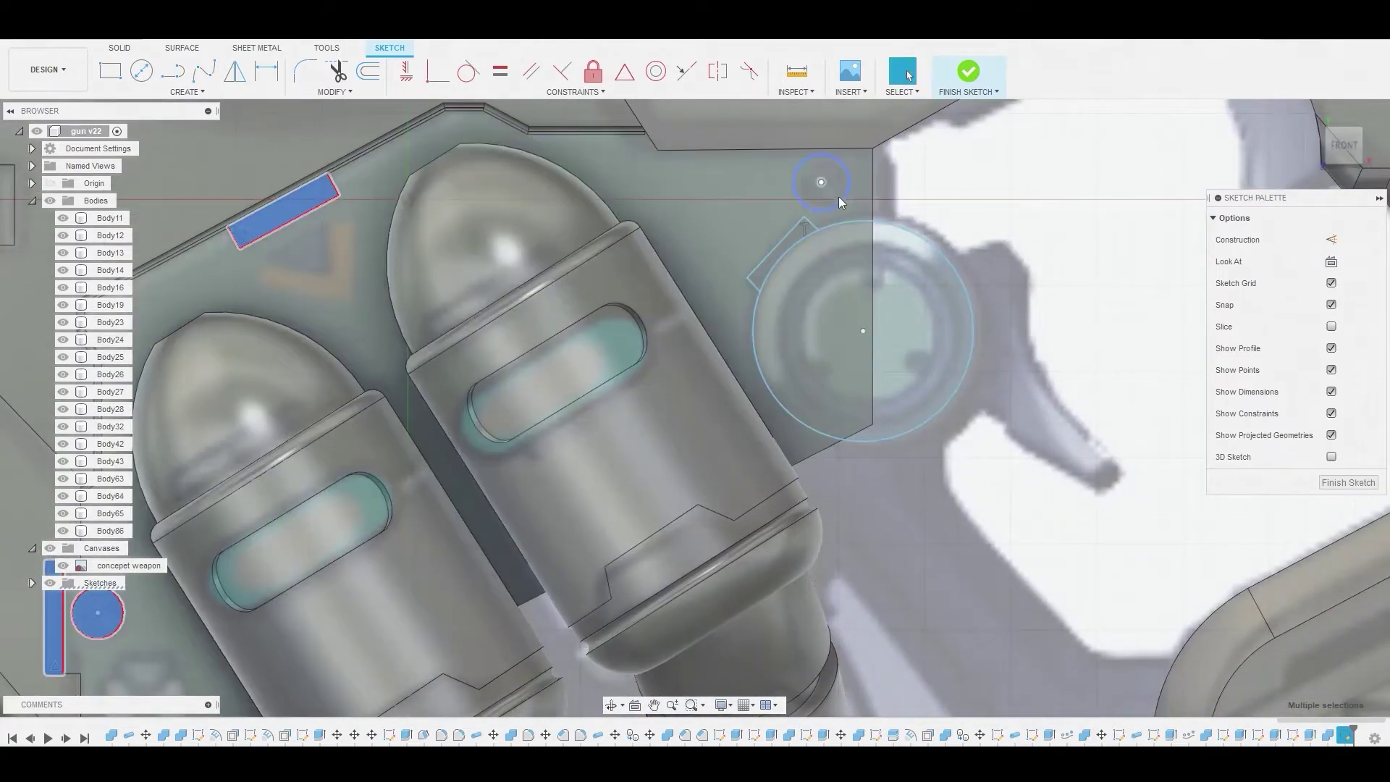
pyautogui.click(813, 264)
pyautogui.rightClick(813, 263)
pyautogui.click(787, 328)
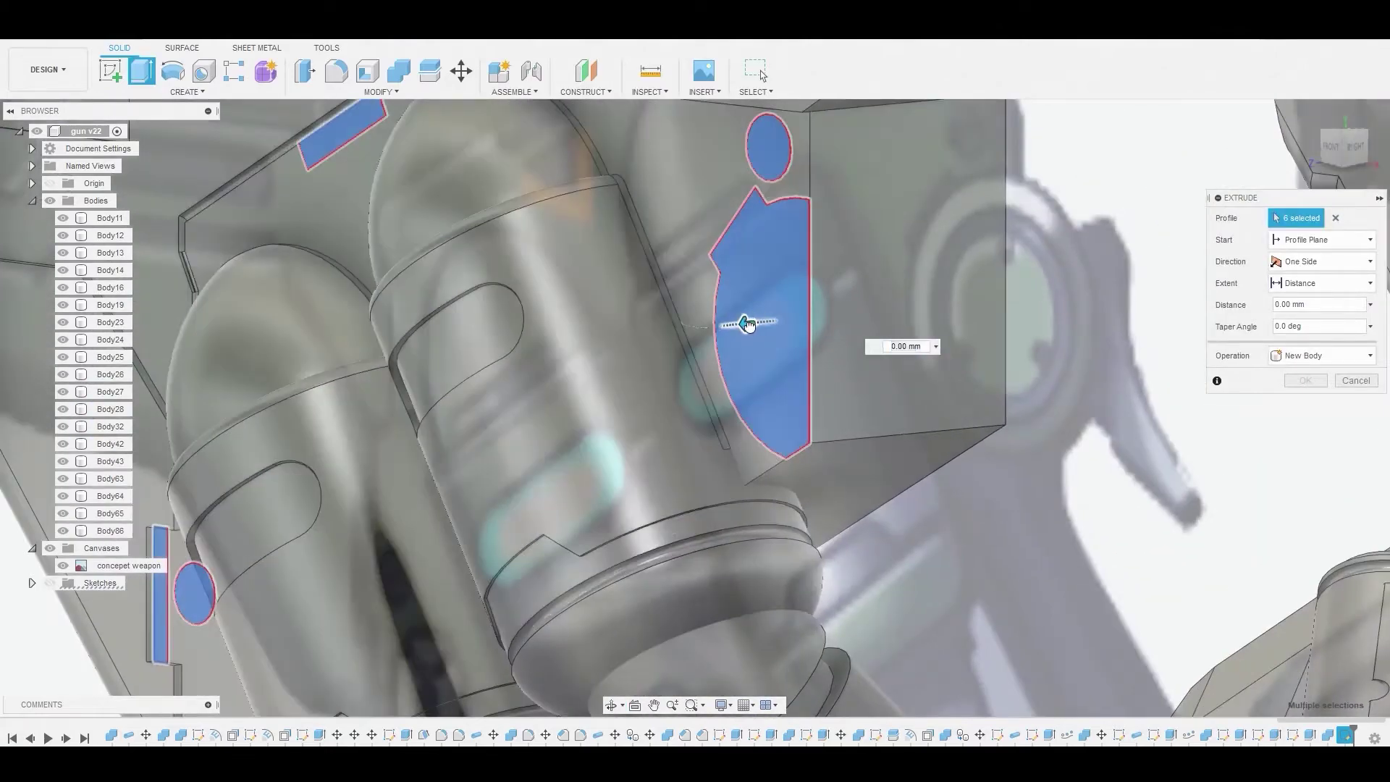
pyautogui.moveTo(747, 323); pyautogui.dragTo(759, 329)
pyautogui.click(1305, 402)
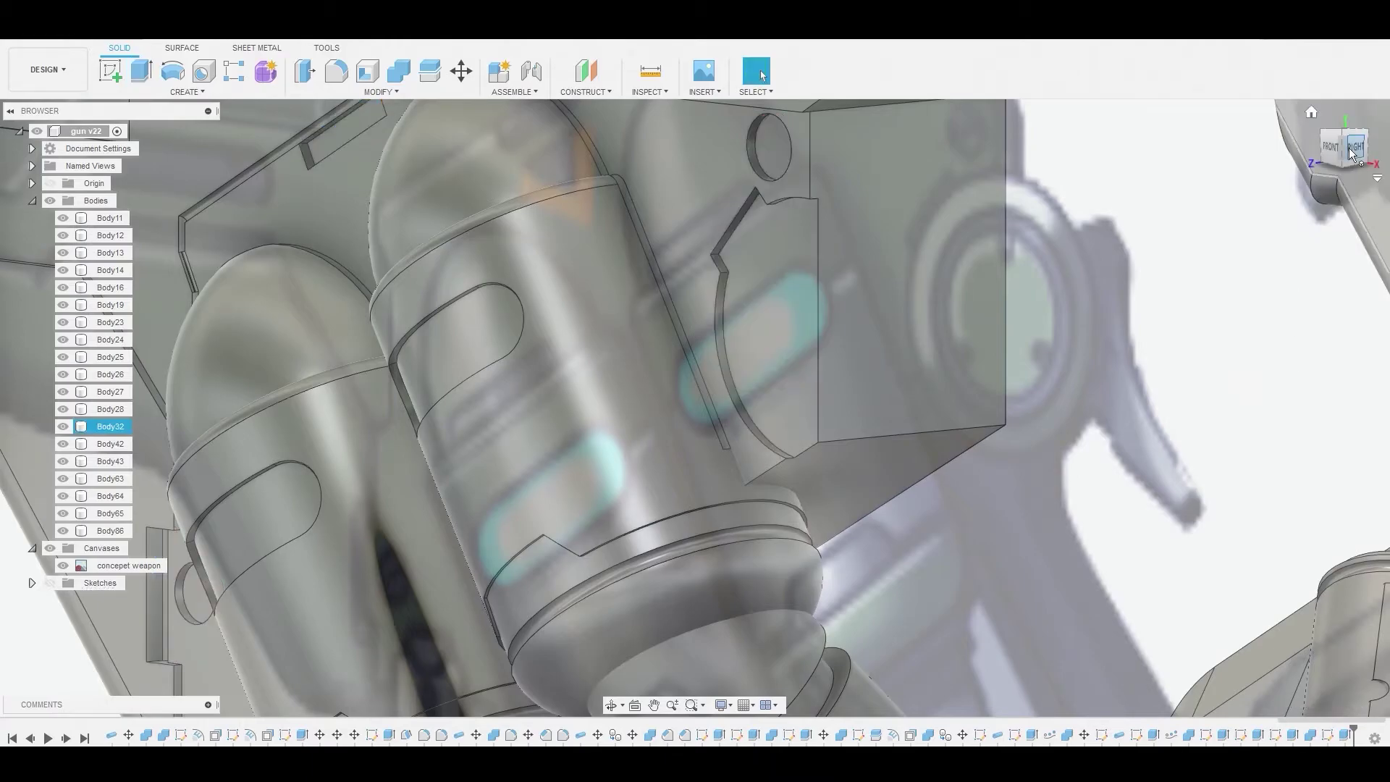
# Return to the front view, frame the receiver and sketch on its large outer face.
pyautogui.click(1338, 152)
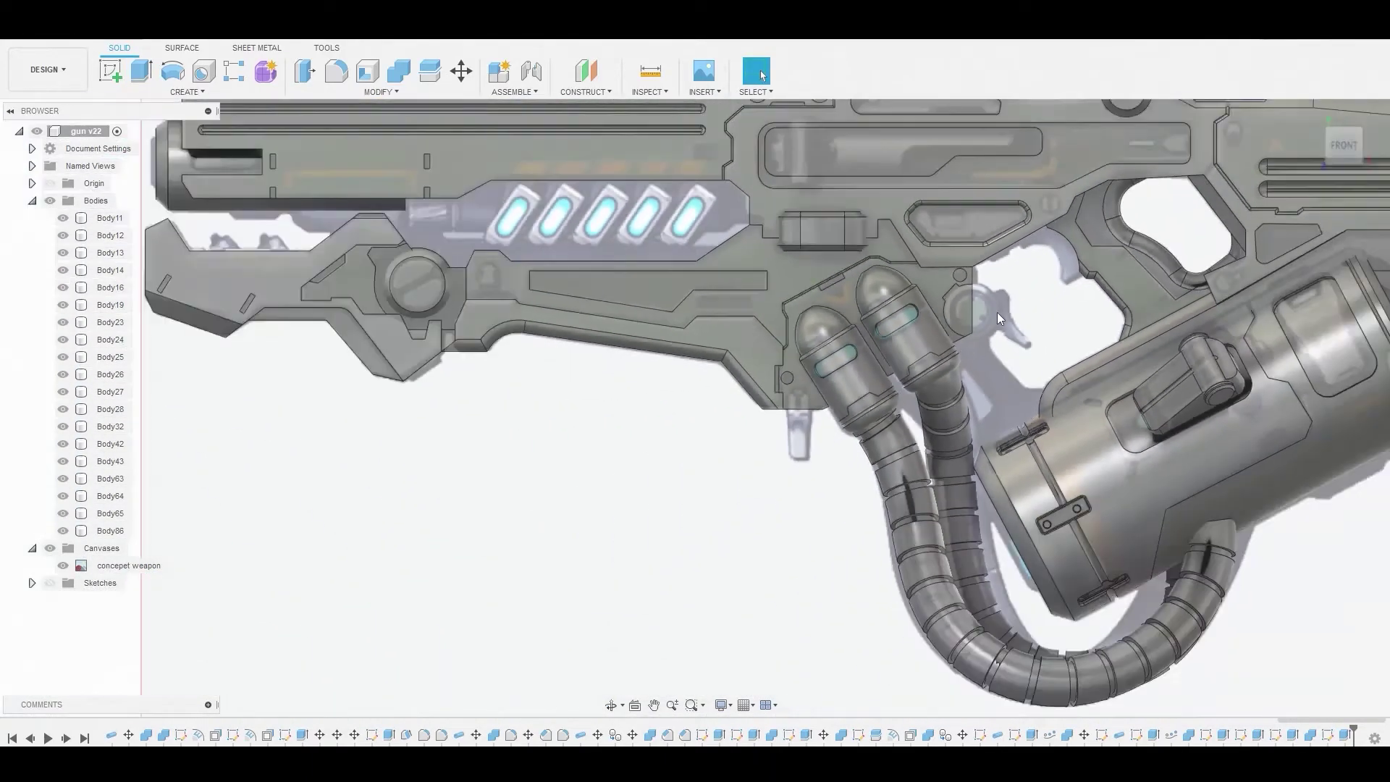
pyautogui.moveTo(1082, 287); pyautogui.dragTo(934, 420, button='middle')
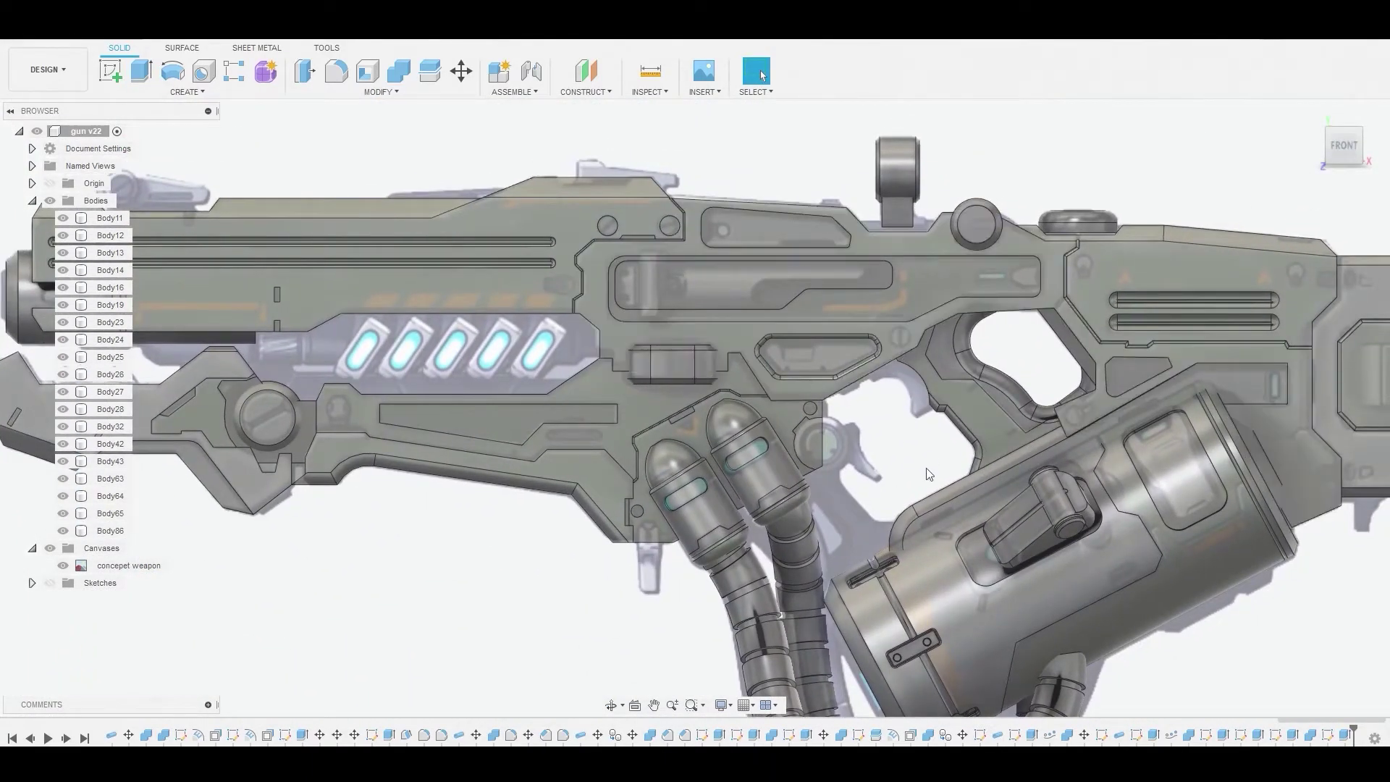
pyautogui.scroll(3, 896, 415)
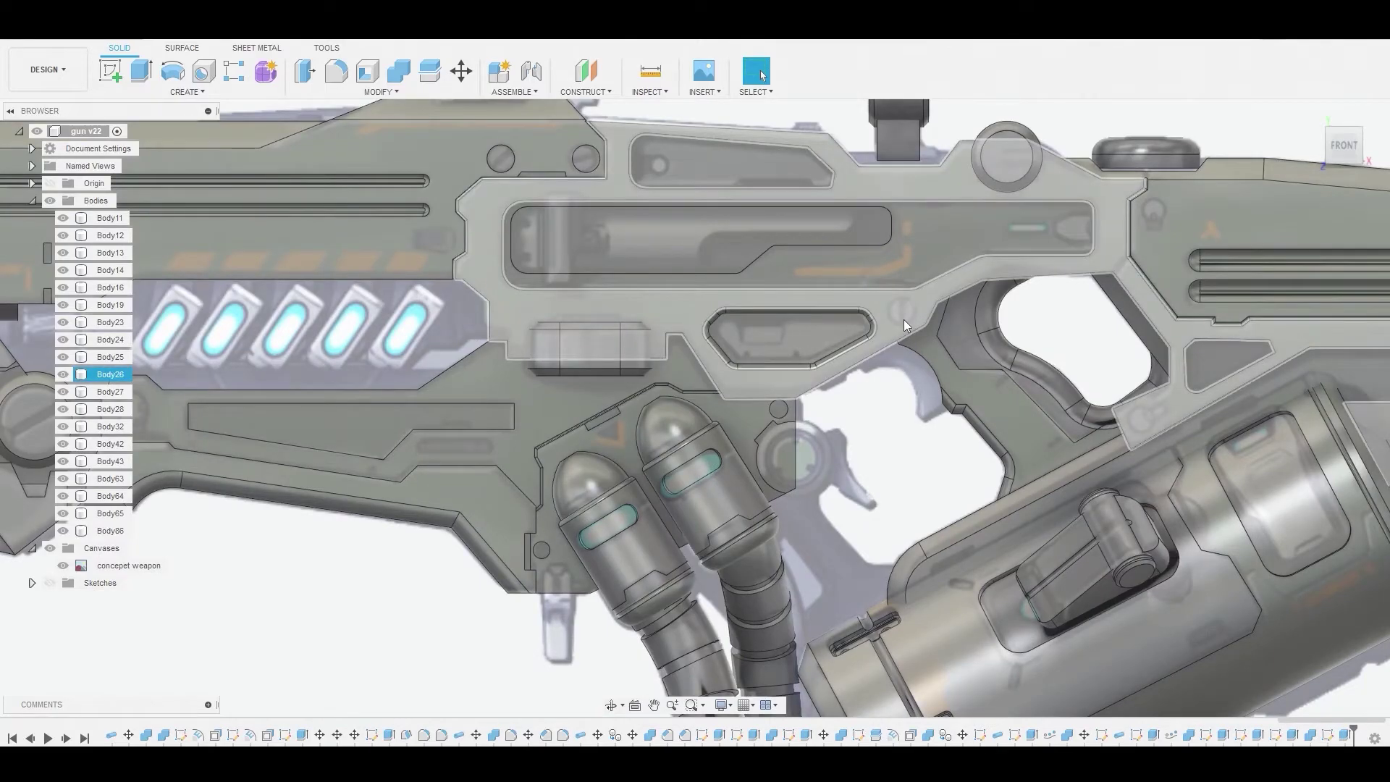
pyautogui.moveTo(903, 319); pyautogui.dragTo(670, 353, button='middle')
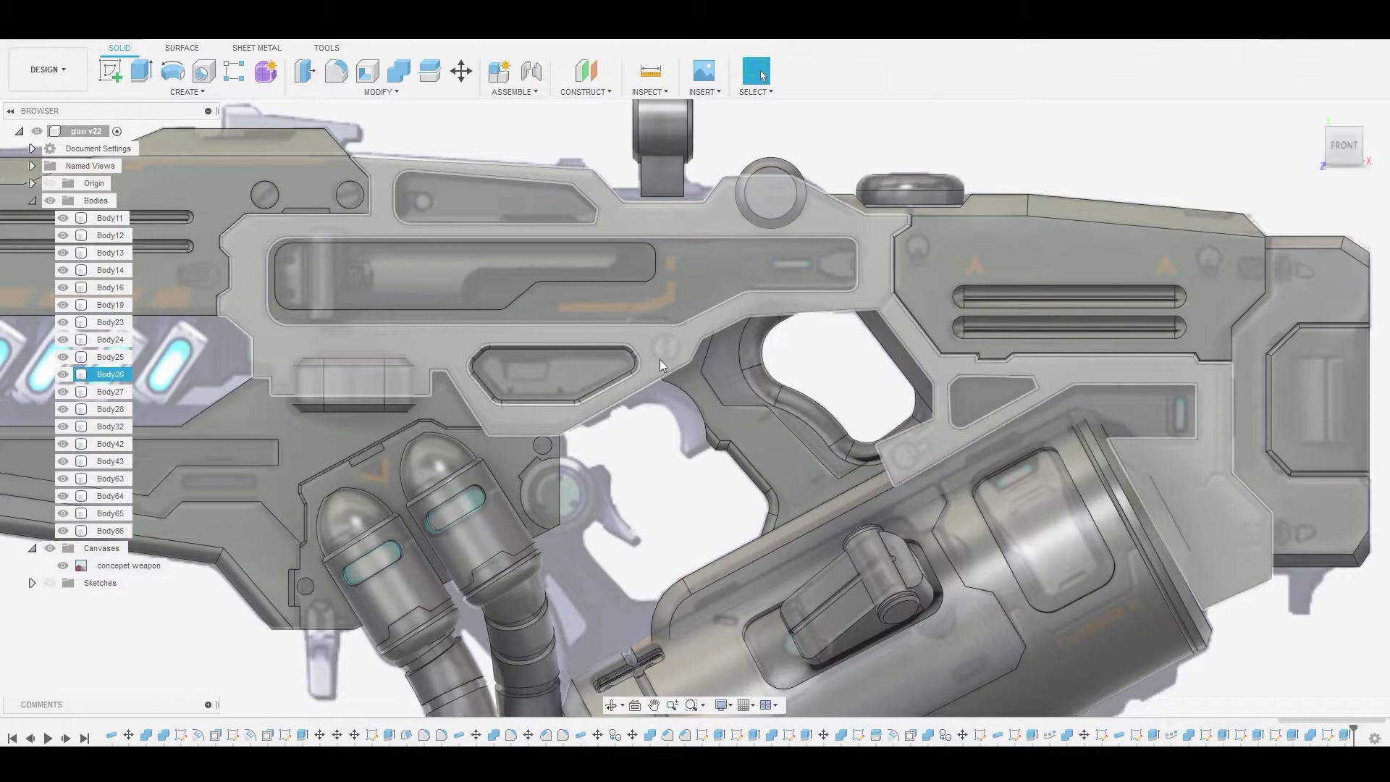
pyautogui.click(659, 359)
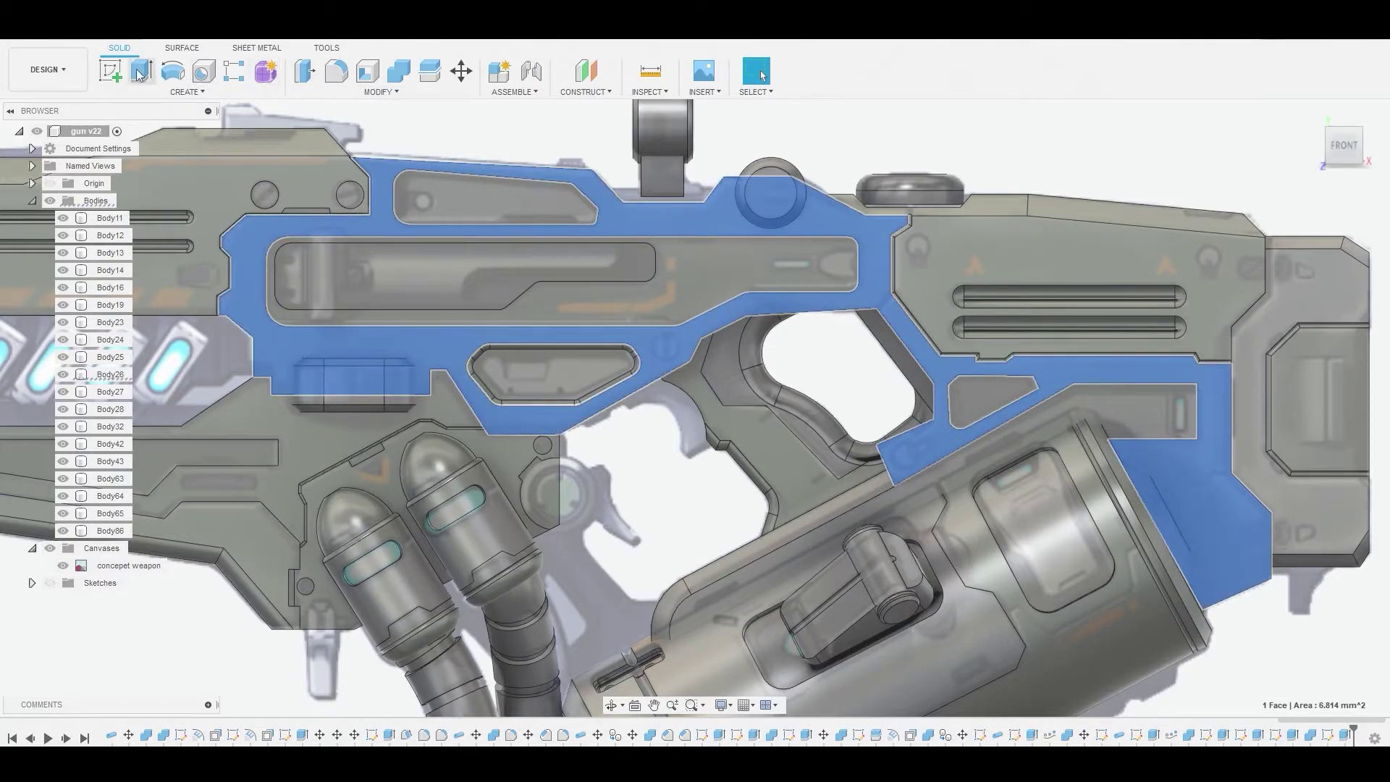
pyautogui.click(140, 74)
# Draw a small circle over the screw above the trigger opening.
pyautogui.press('c')
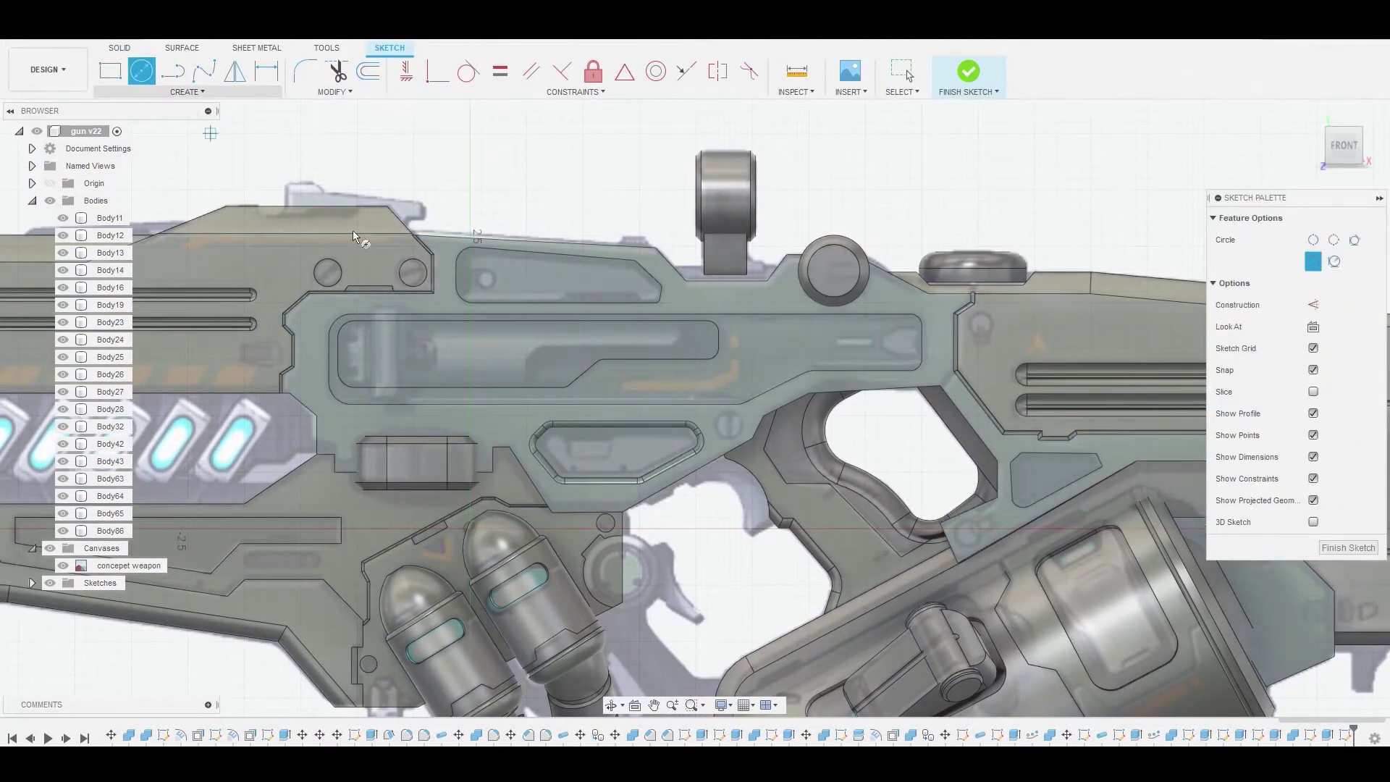
pyautogui.scroll(3, 728, 423)
pyautogui.scroll(2, 673, 428)
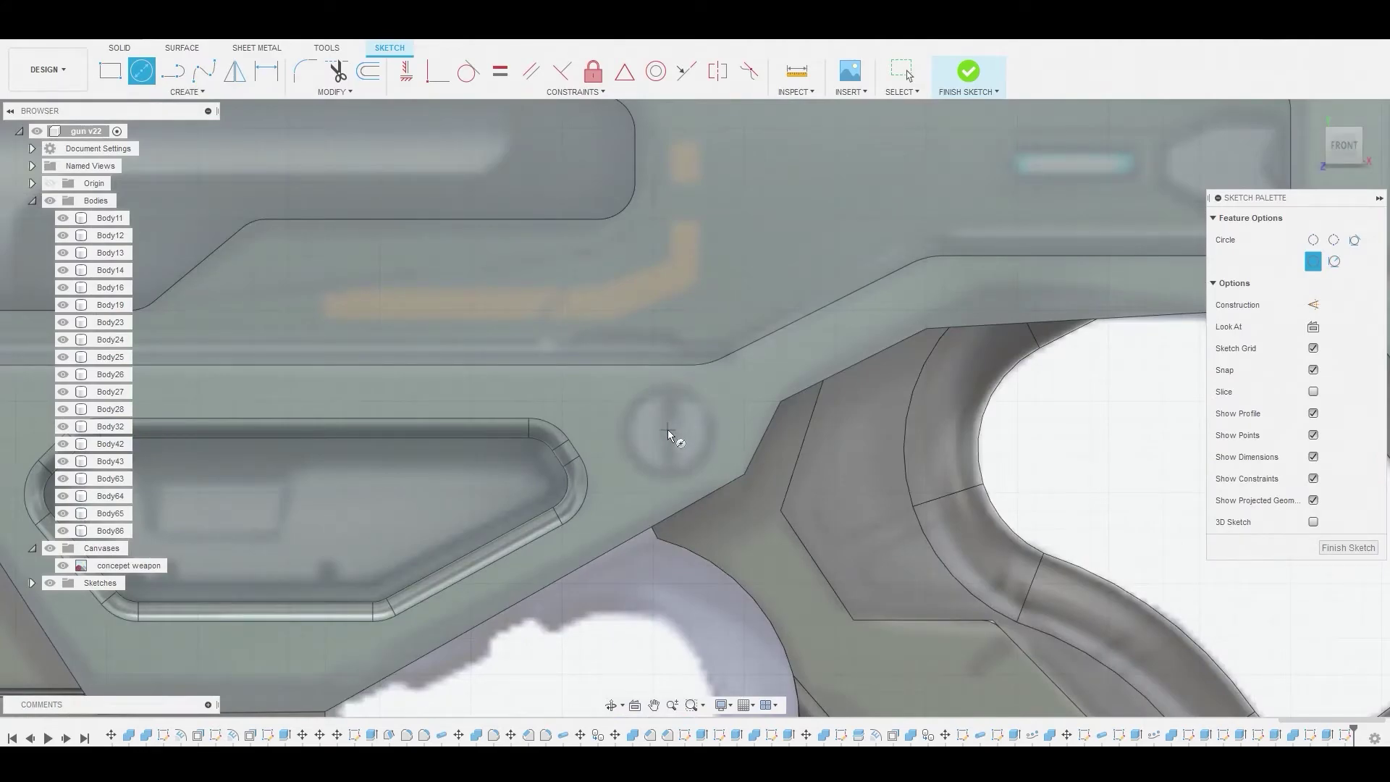
pyautogui.click(668, 429)
pyautogui.click(714, 439)
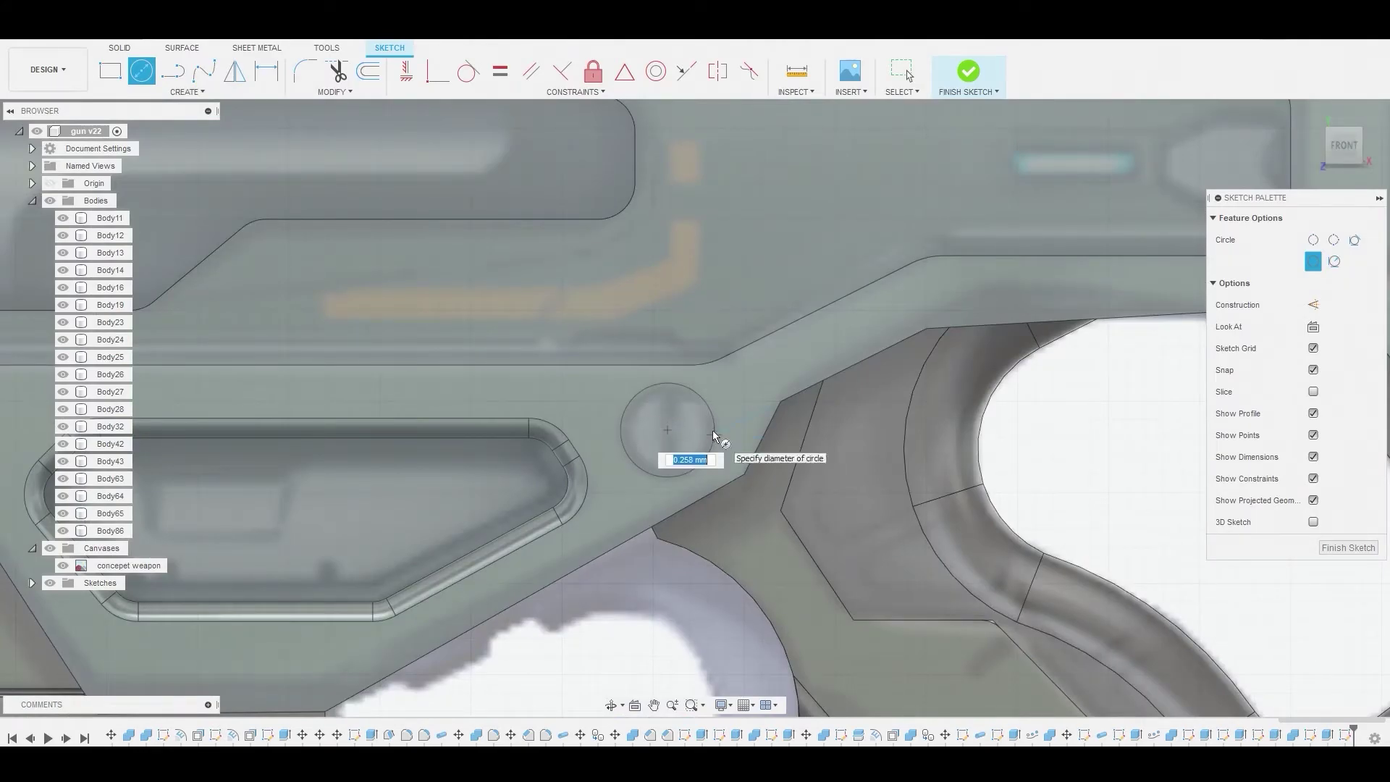
pyautogui.scroll(-3, 702, 414)
pyautogui.scroll(-2, 715, 413)
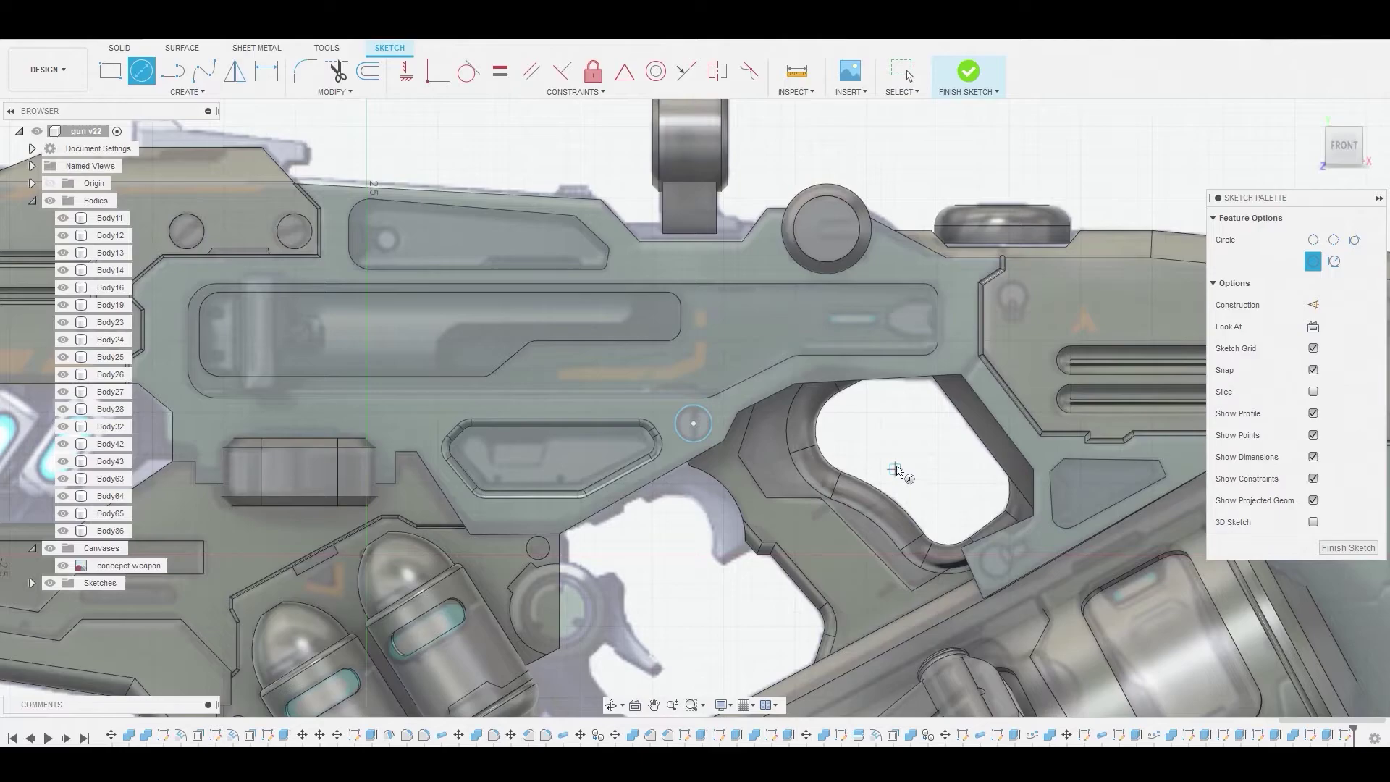
pyautogui.scroll(-1, 908, 467)
pyautogui.scroll(-1, 930, 470)
pyautogui.scroll(2, 934, 449)
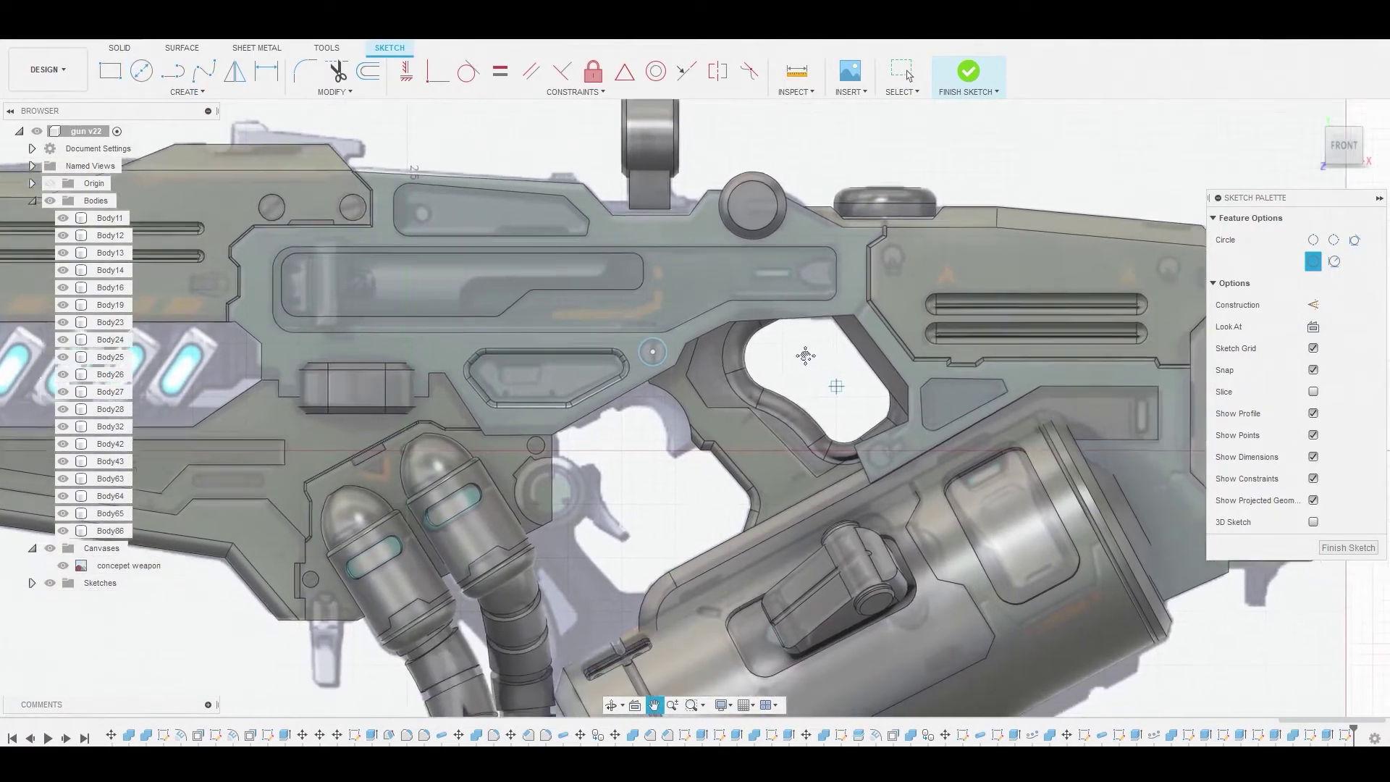
pyautogui.scroll(1, 932, 422)
pyautogui.scroll(1, 782, 326)
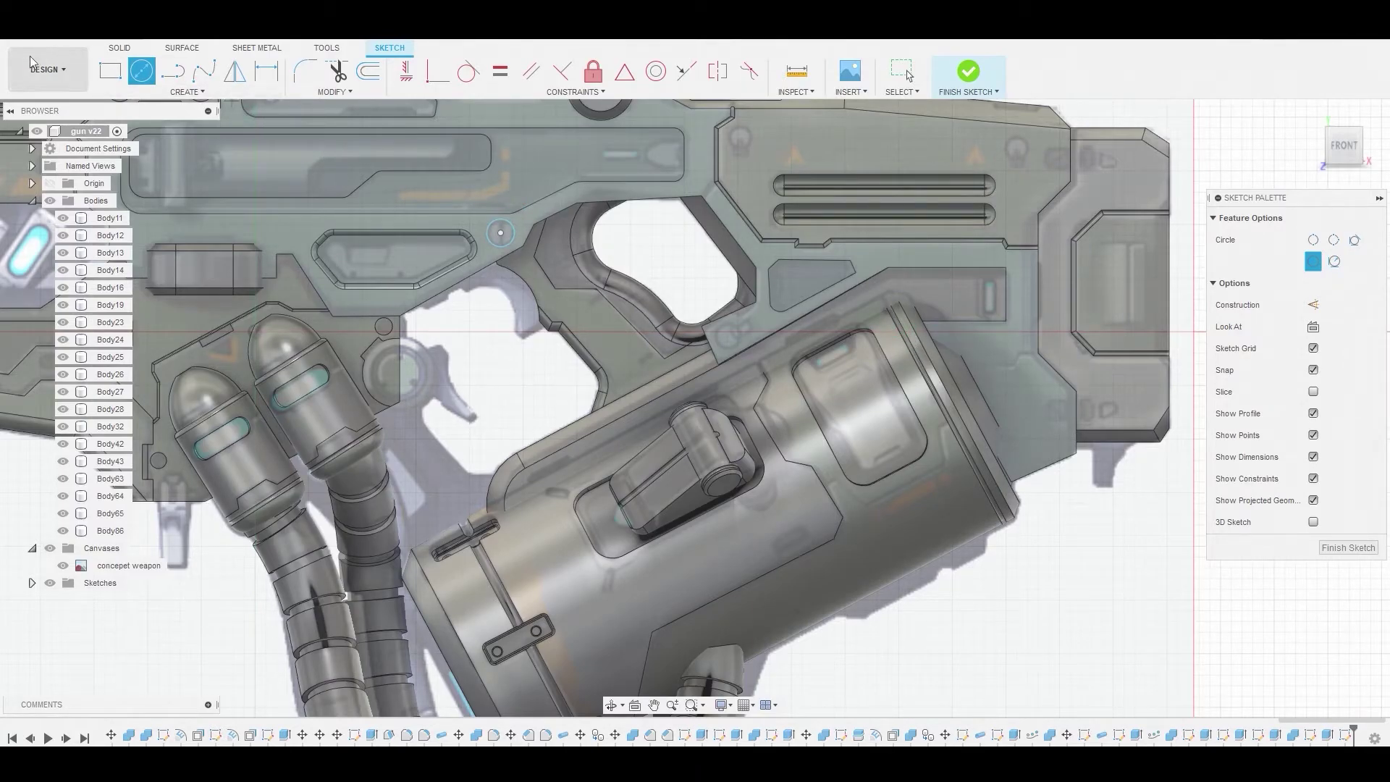
# Draw the short angled notch line behind the magazine cylinder and end the line.
pyautogui.click(172, 70)
pyautogui.scroll(2, 1043, 362)
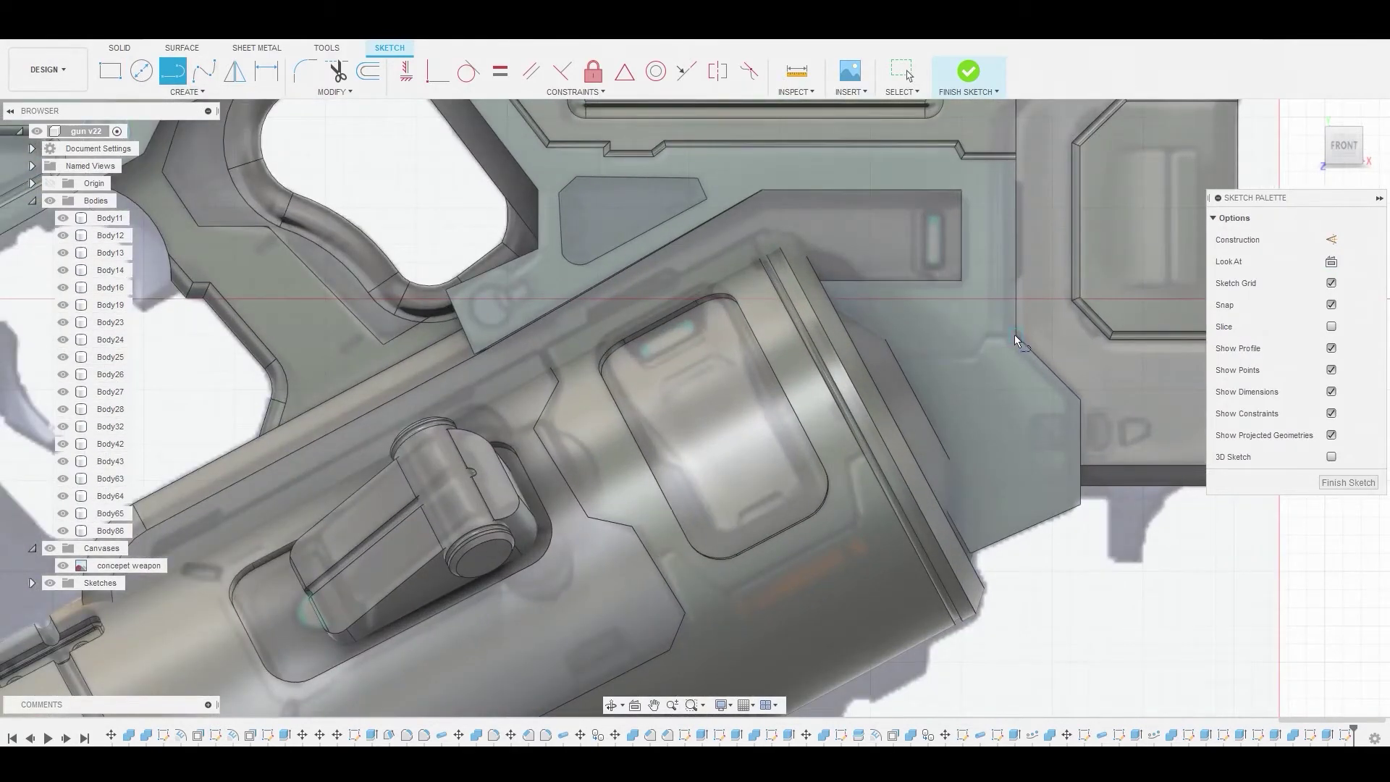
pyautogui.click(1014, 334)
pyautogui.click(979, 335)
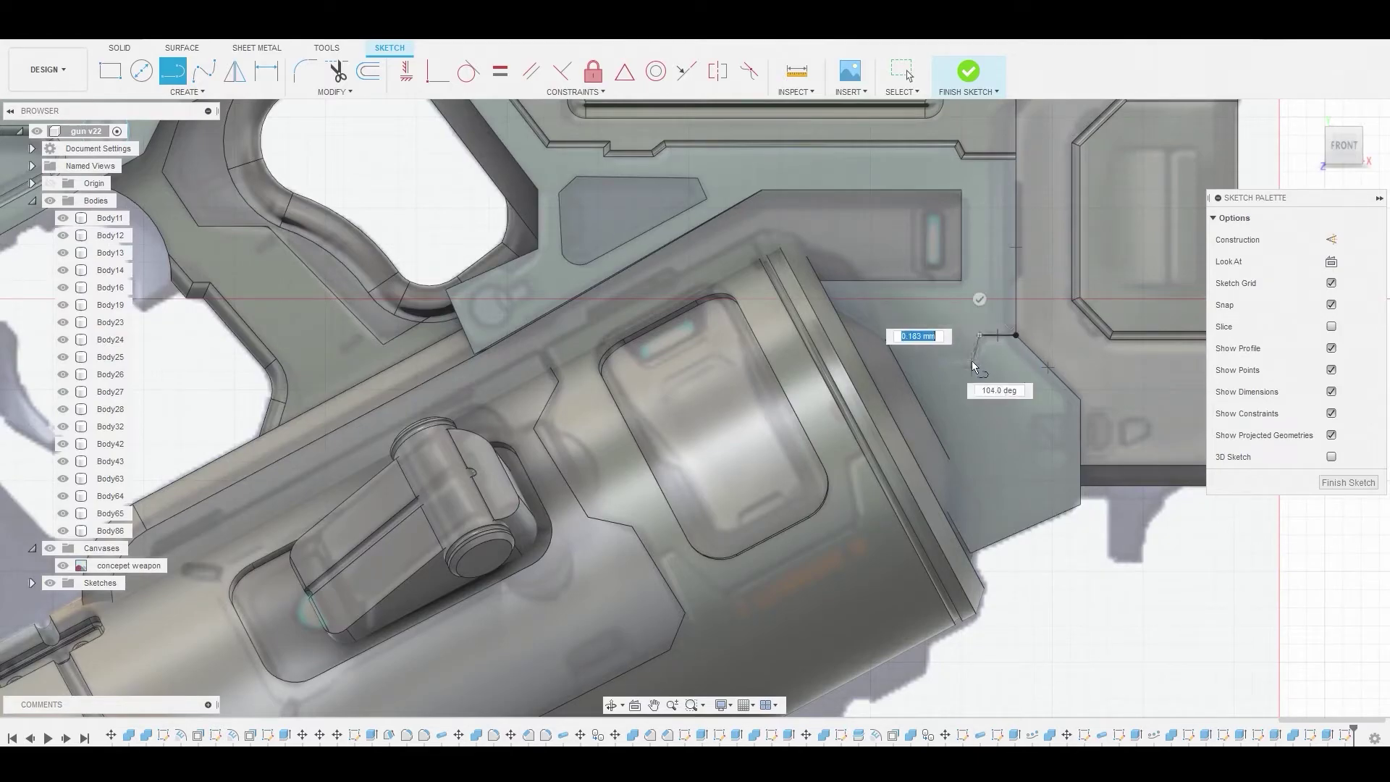
pyautogui.click(833, 345)
pyautogui.rightClick(864, 341)
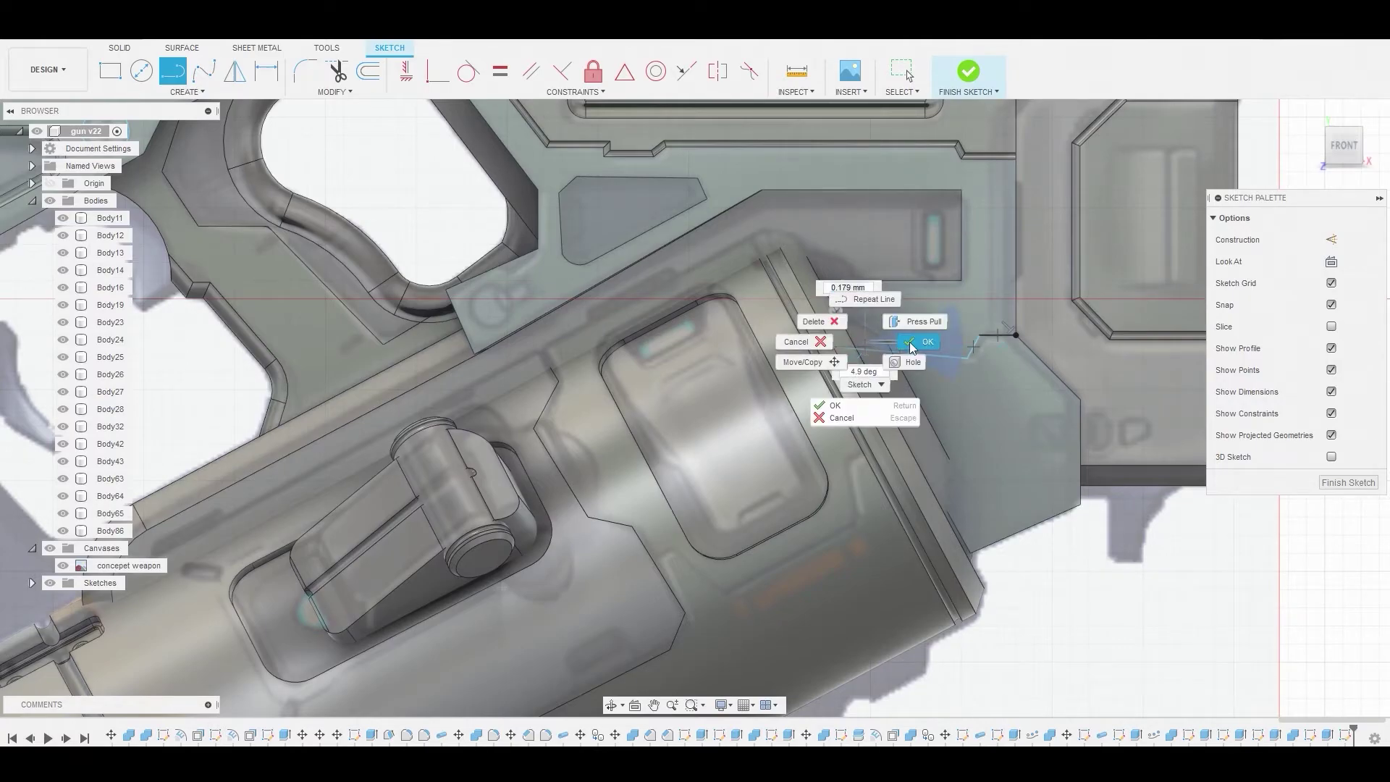
pyautogui.click(927, 349)
pyautogui.scroll(-3, 919, 288)
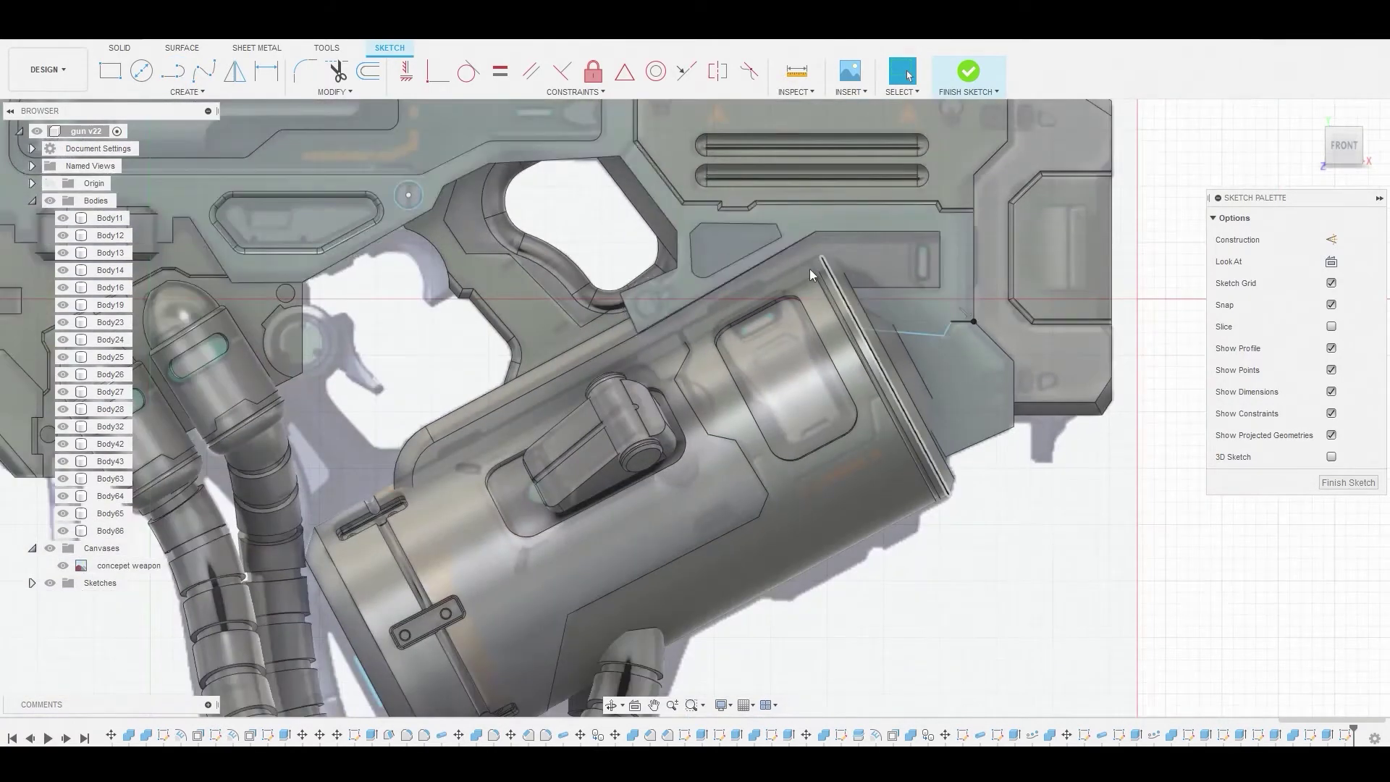
pyautogui.scroll(-2, 809, 268)
pyautogui.scroll(2, 567, 297)
pyautogui.scroll(1, 565, 295)
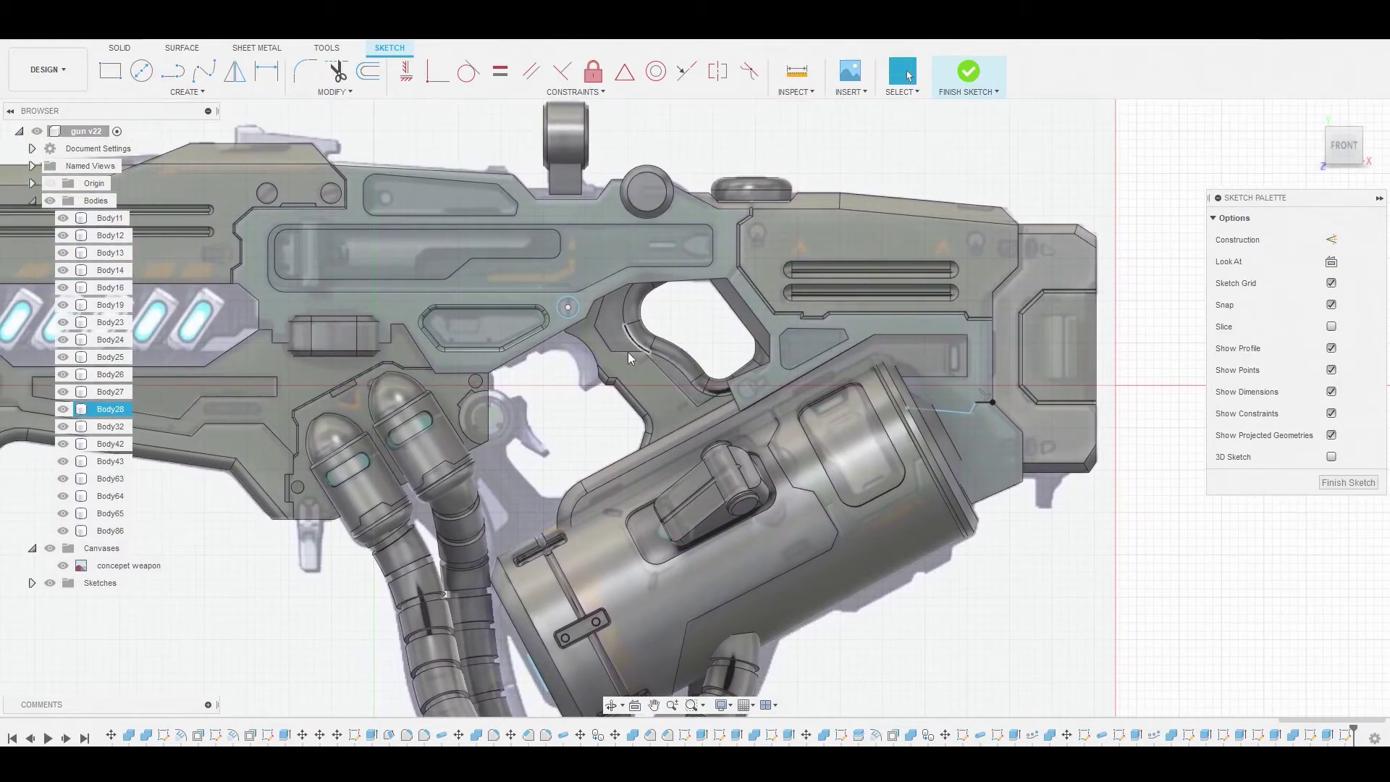
pyautogui.scroll(1, 560, 293)
pyautogui.scroll(2, 560, 294)
pyautogui.rightClick(600, 261)
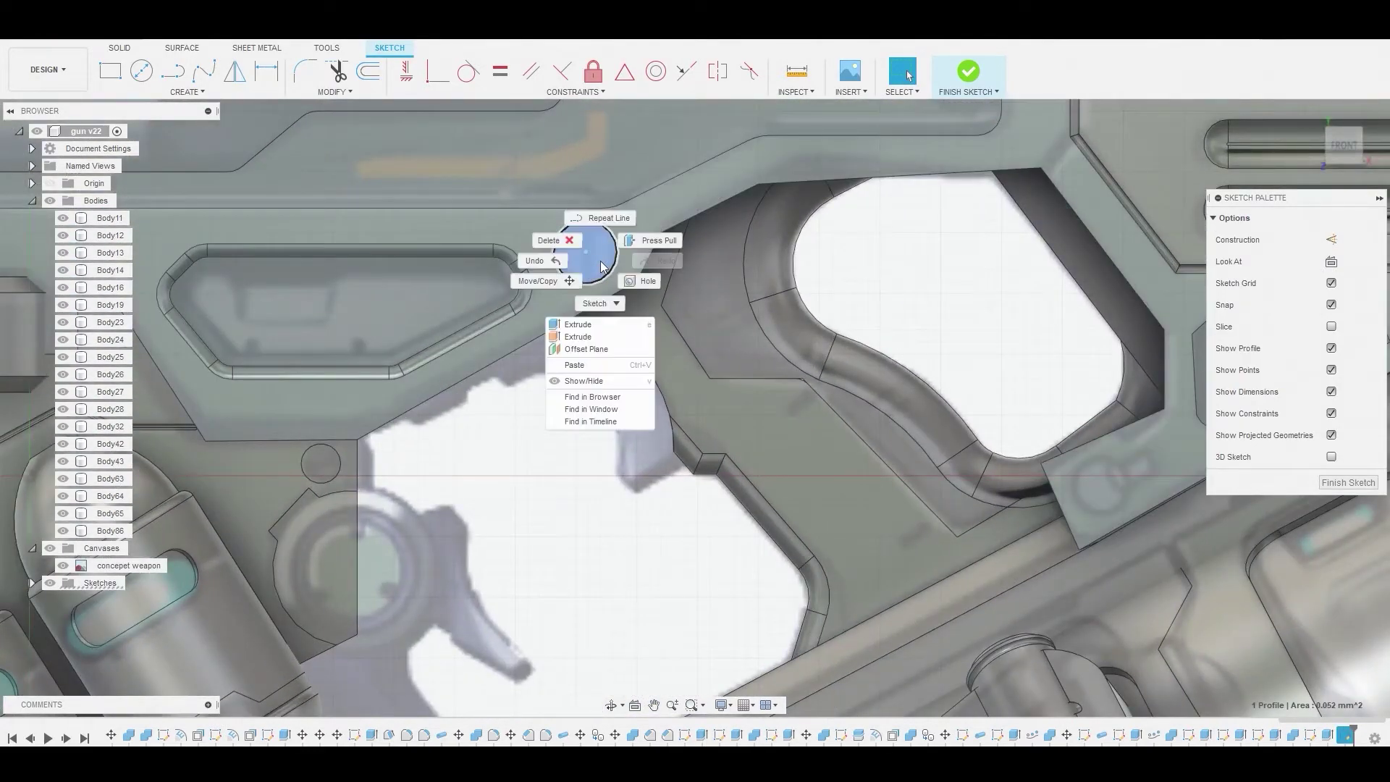
# Try a Press Pull on the small circle, then cancel it.
pyautogui.click(633, 245)
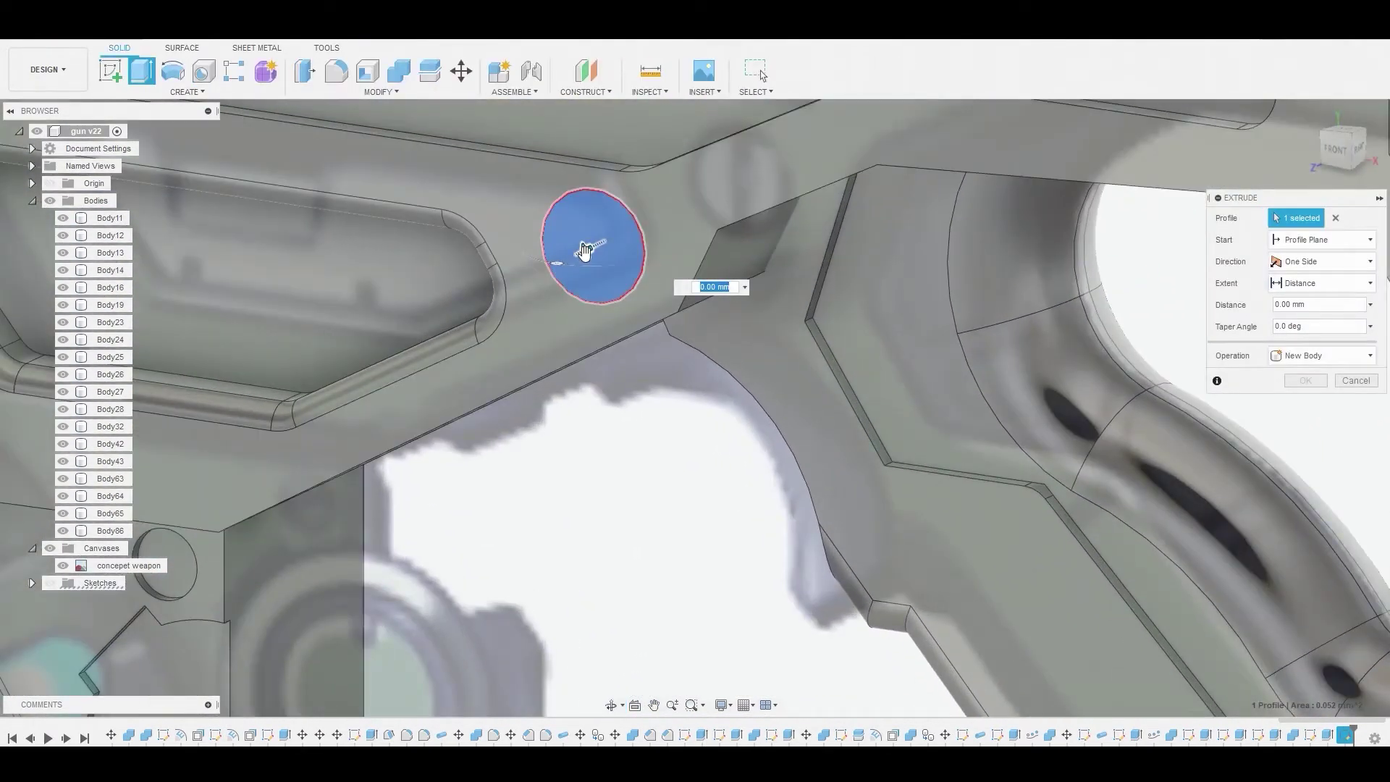
pyautogui.moveTo(584, 250); pyautogui.dragTo(608, 237)
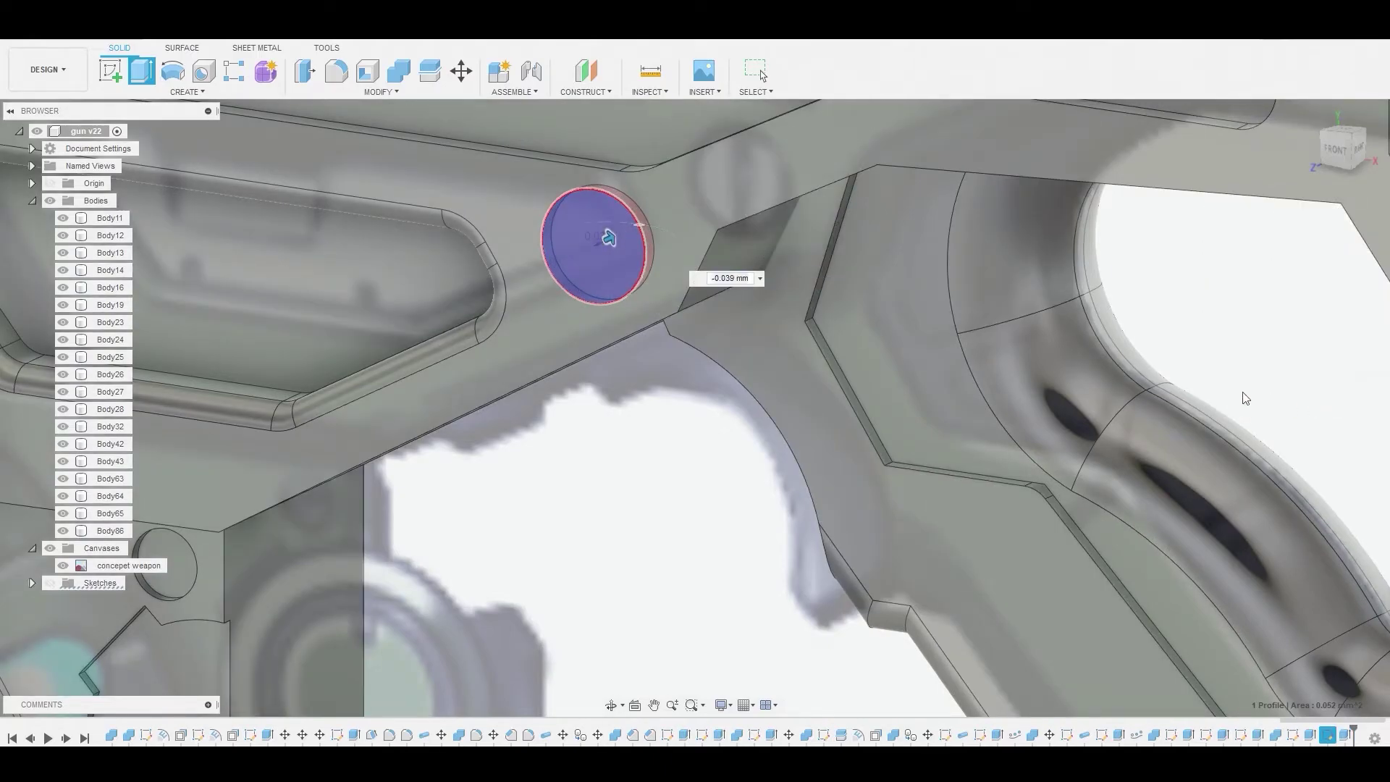
pyautogui.press('Escape')
# Return to the front view of the whole gun and expand the Sketches folder.
pyautogui.scroll(-5, 910, 354)
pyautogui.keyDown('shift'); pyautogui.moveTo(898, 368); pyautogui.dragTo(1137, 437, button='middle'); pyautogui.keyUp('shift')
pyautogui.scroll(2, 874, 351)
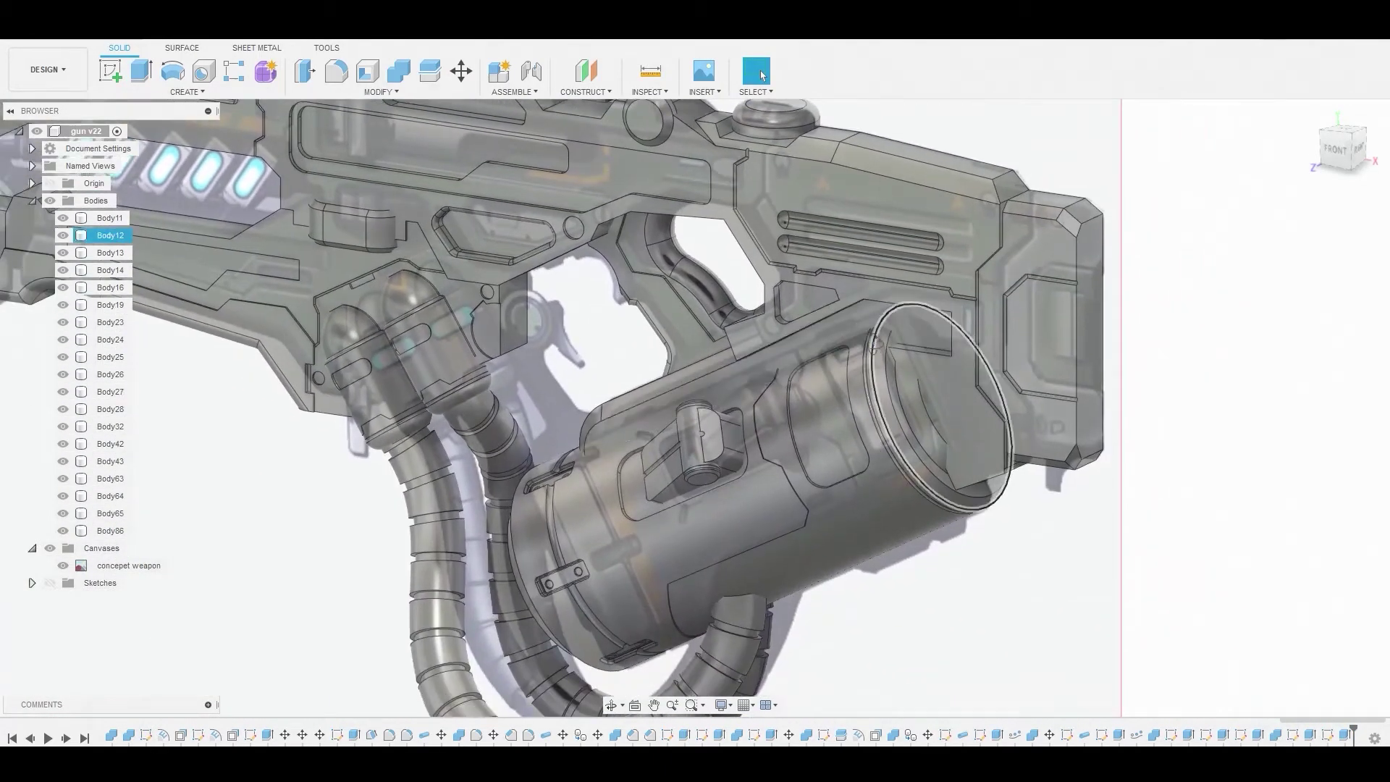
pyautogui.click(1340, 150)
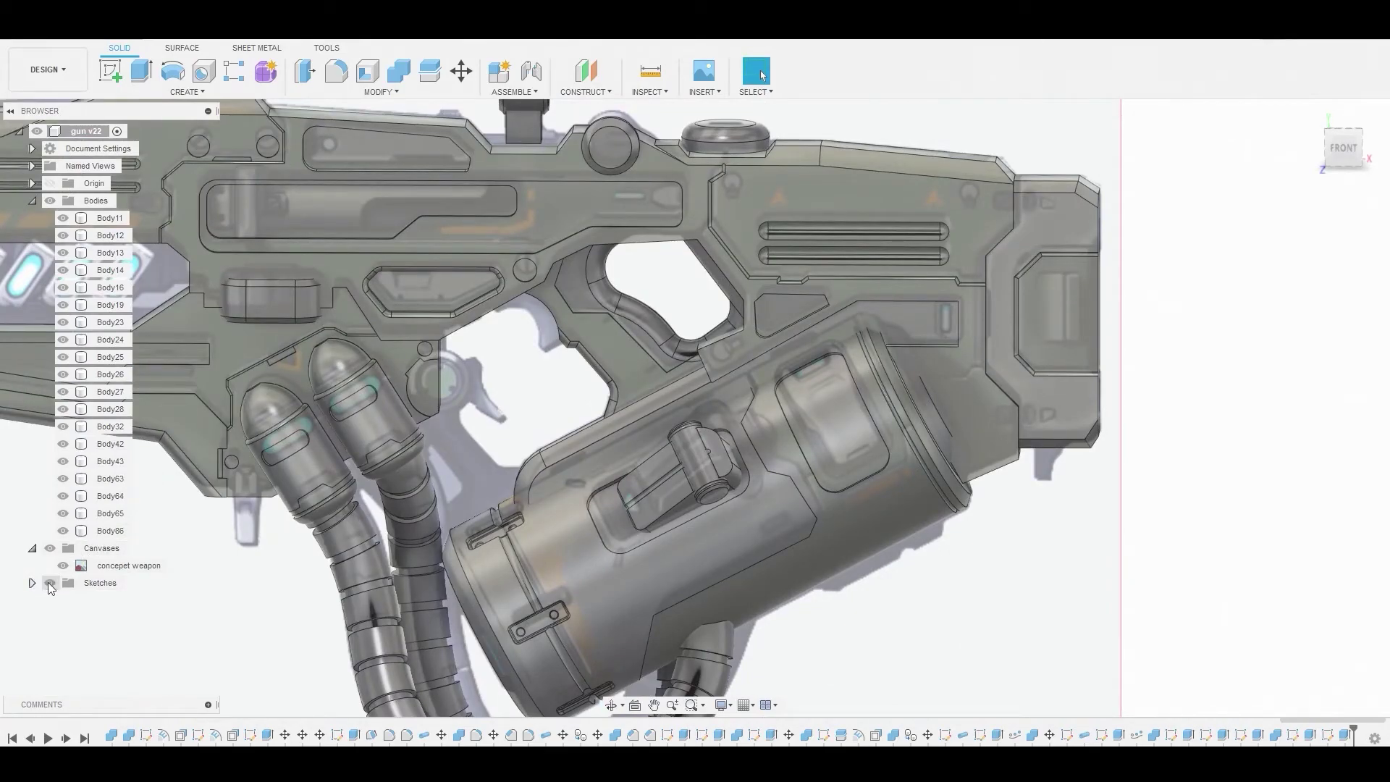
pyautogui.click(41, 584)
pyautogui.scroll(-5, 94, 567)
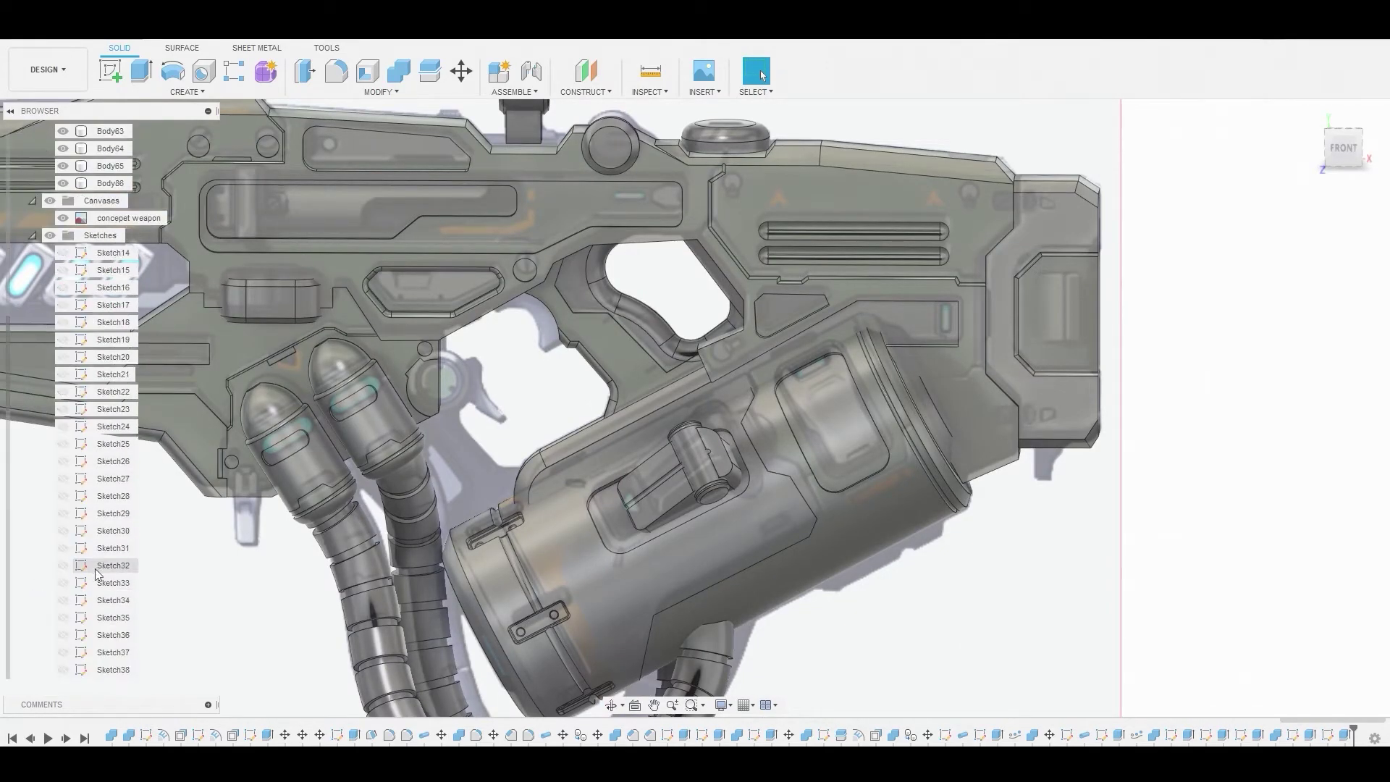
pyautogui.scroll(-5, 94, 567)
# Show Sketch71 and press-pull the notch profile a small depth as a new body.
pyautogui.scroll(-5, 87, 636)
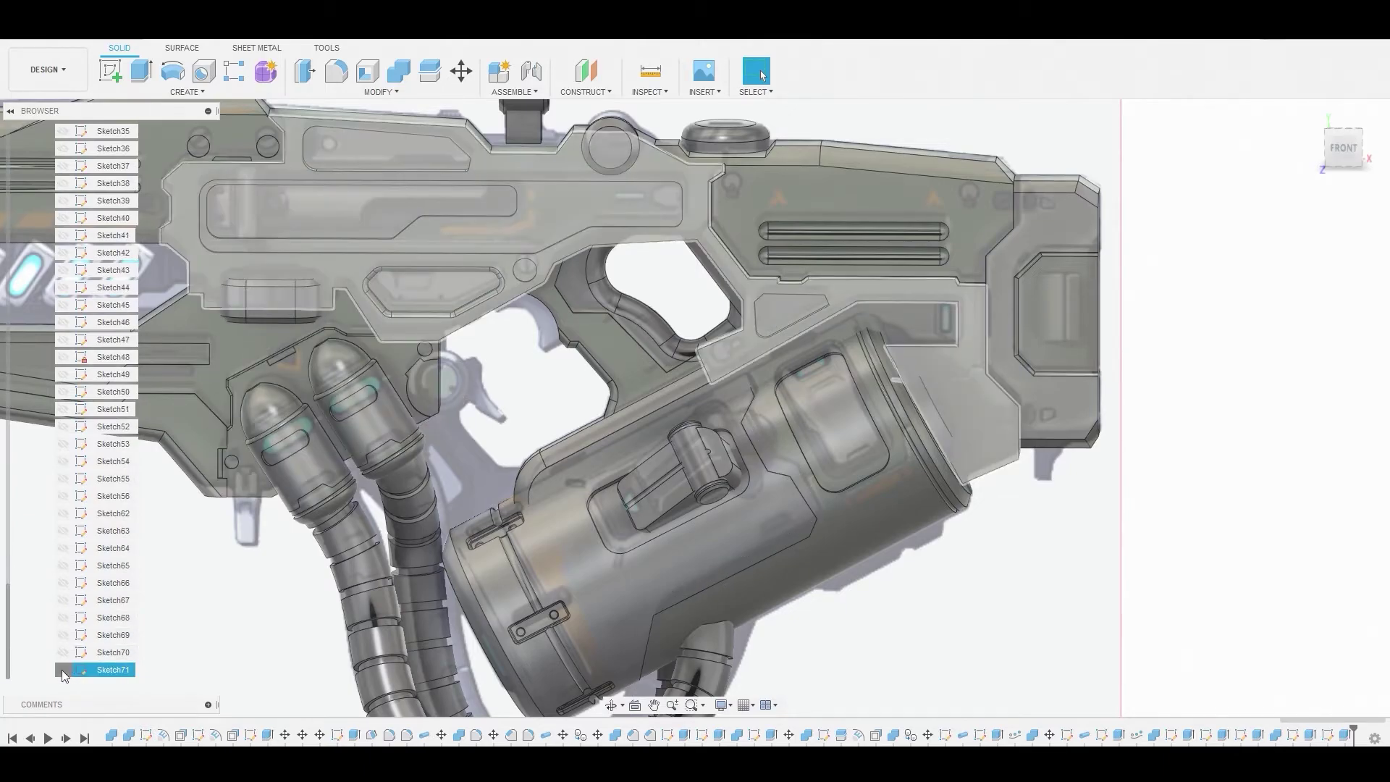
pyautogui.click(62, 671)
pyautogui.rightClick(984, 414)
pyautogui.click(1032, 397)
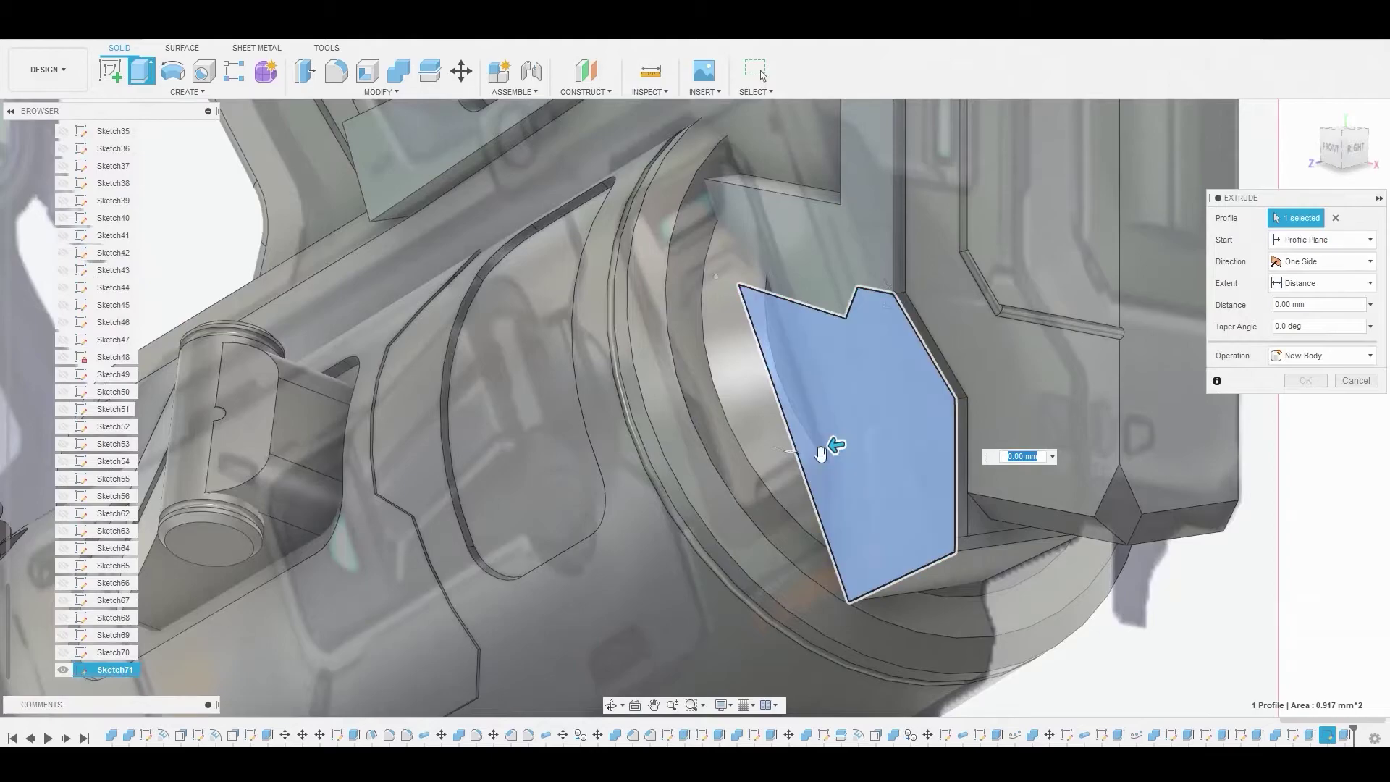
pyautogui.moveTo(829, 444); pyautogui.dragTo(840, 450)
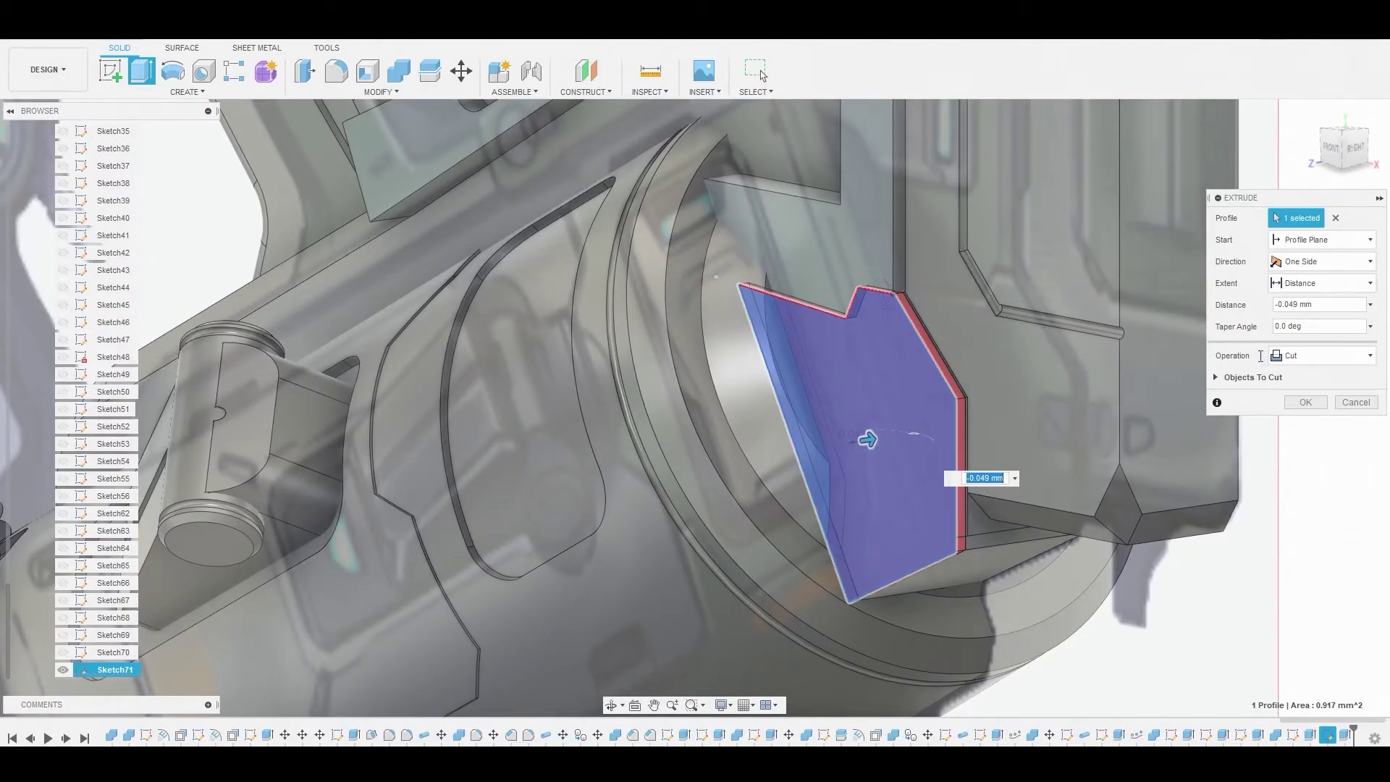
pyautogui.click(1311, 354)
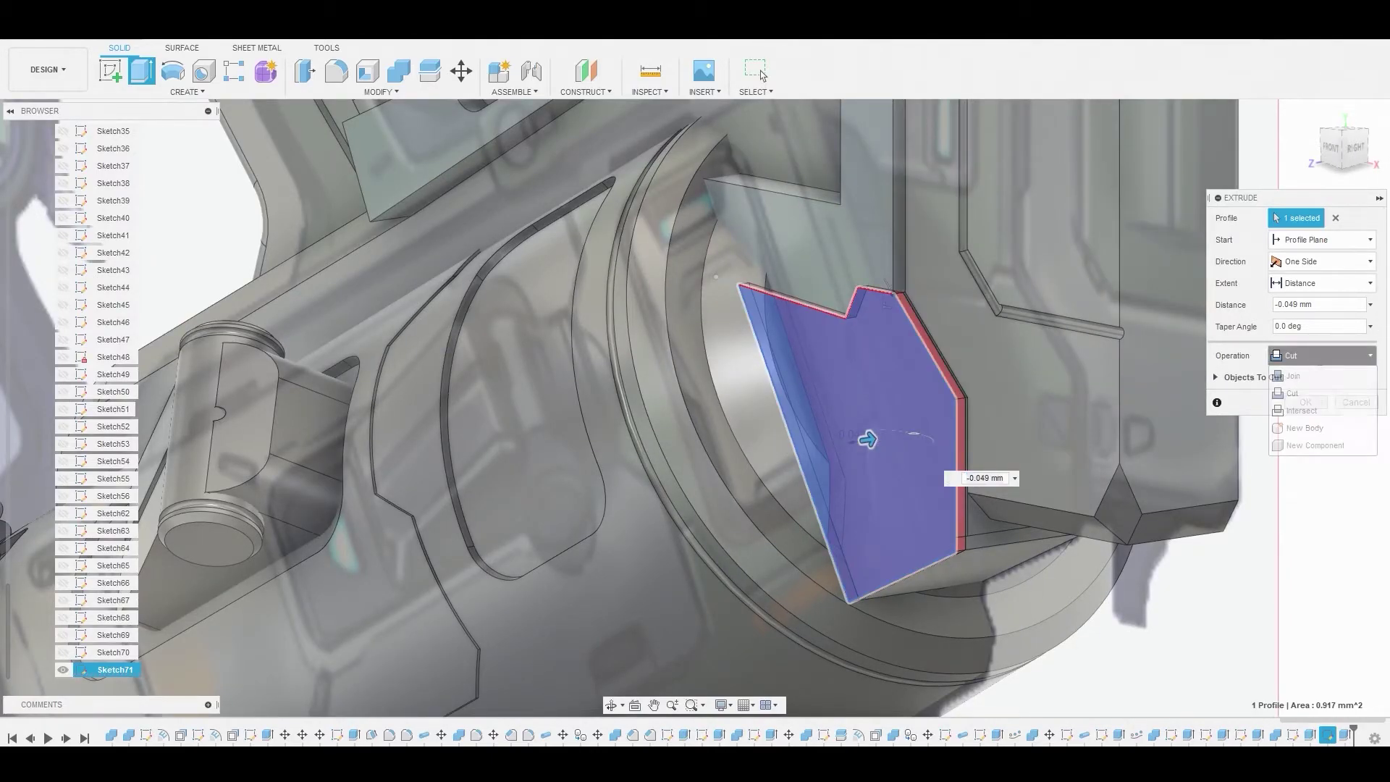
pyautogui.click(1311, 428)
pyautogui.press('Return')
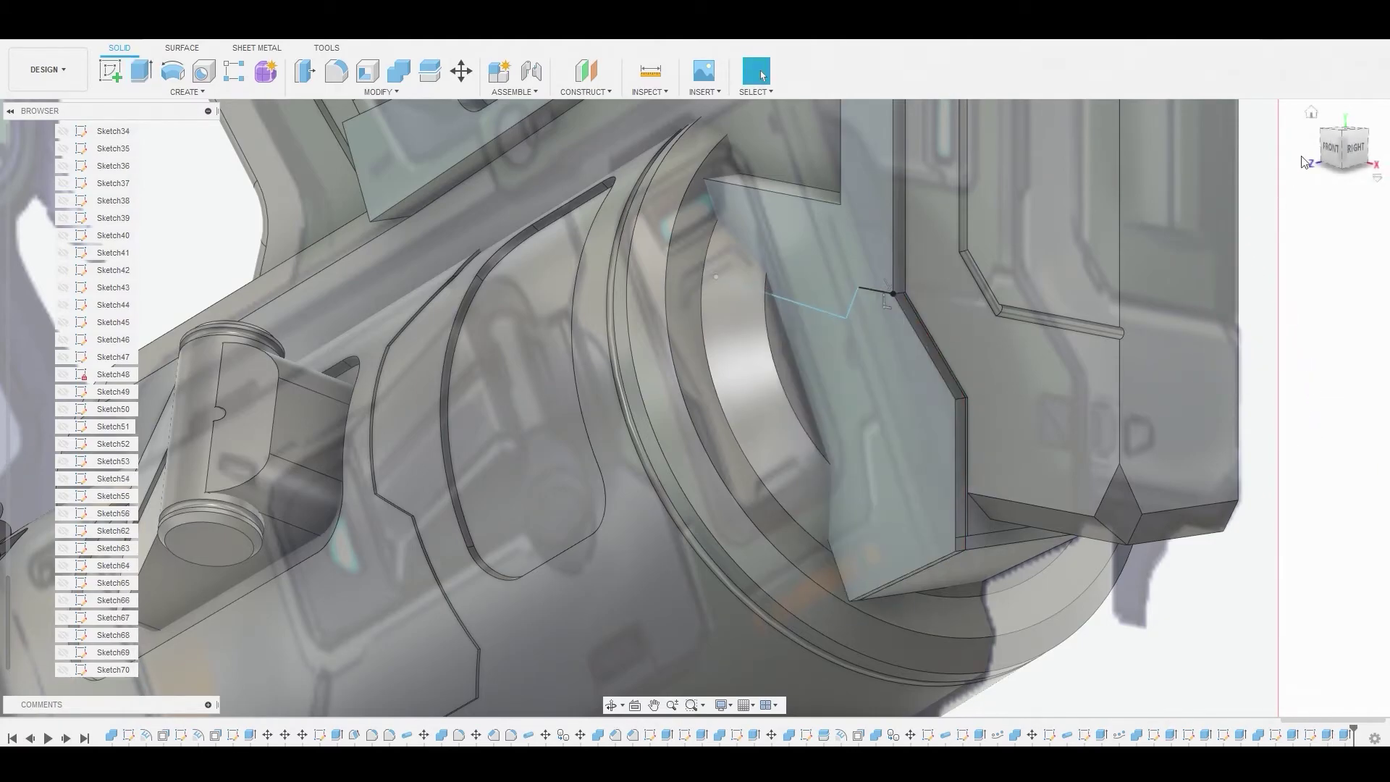
# Return to the straight front view of the gun.
pyautogui.click(1336, 151)
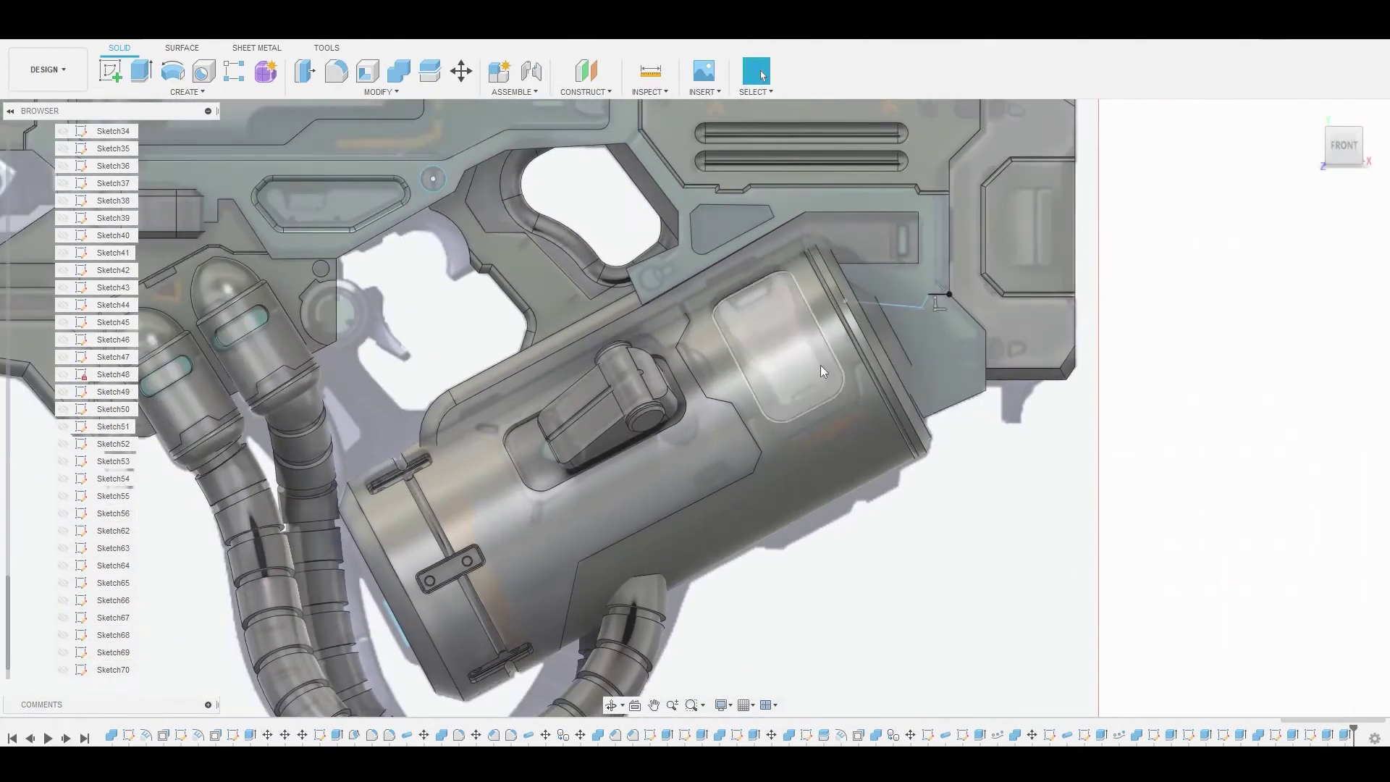
pyautogui.scroll(-1, 101, 670)
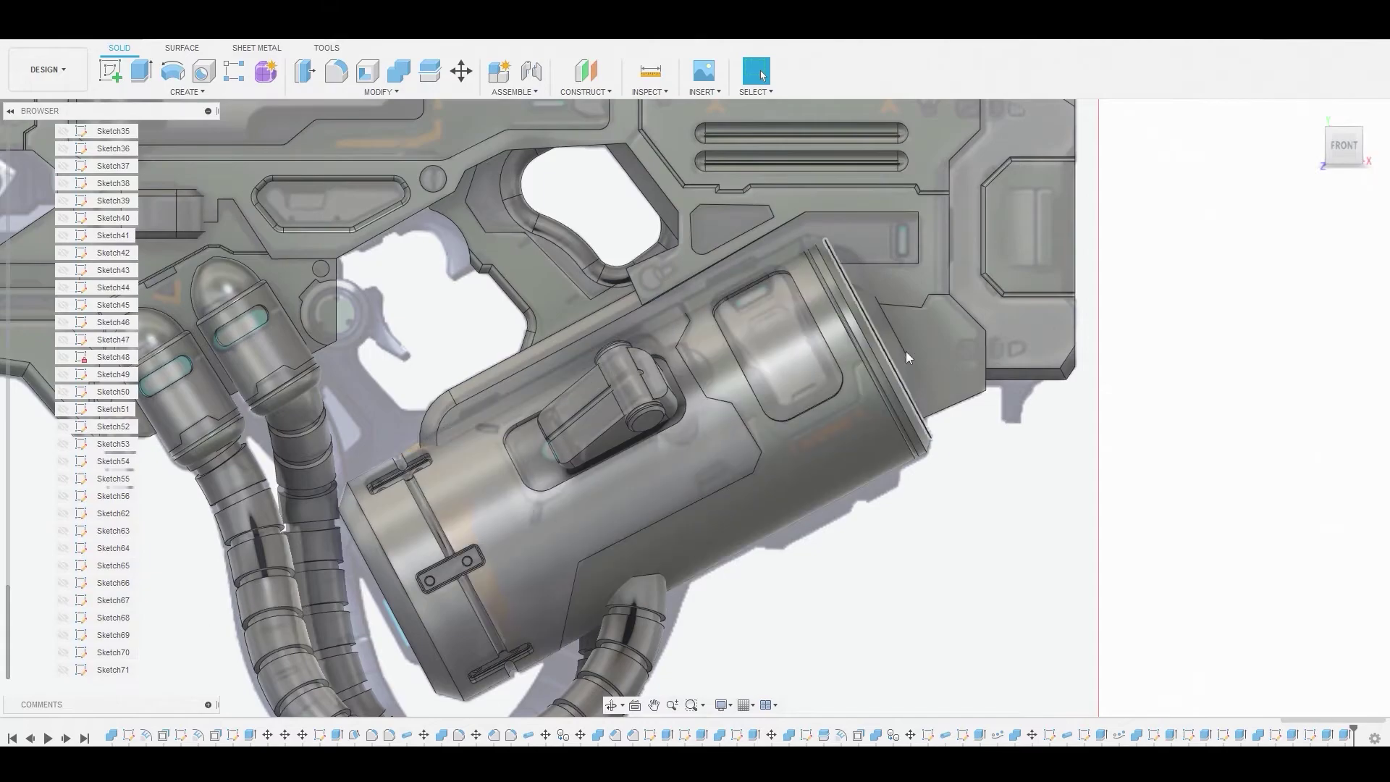
pyautogui.click(398, 70)
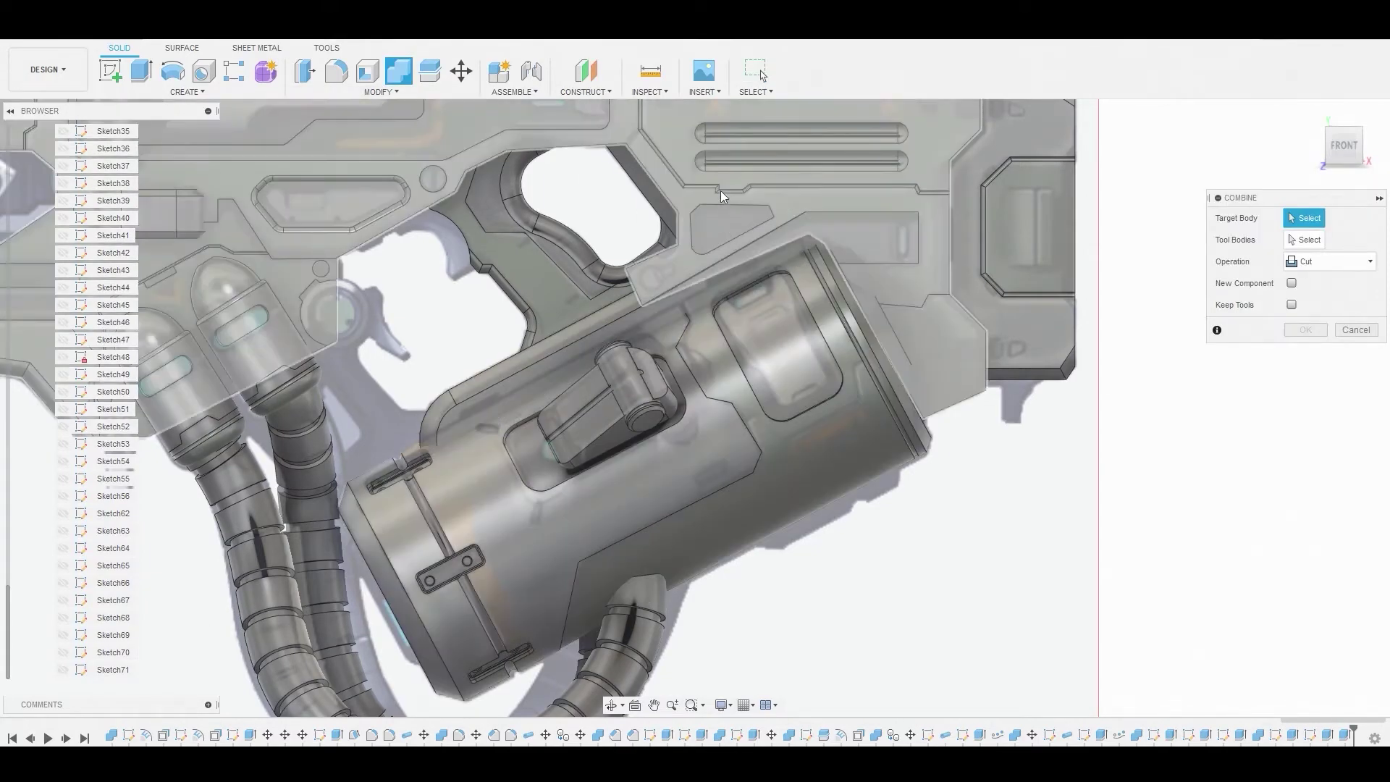
# Combine-cut the thin notch body out of the upper gun body.
pyautogui.click(734, 200)
pyautogui.click(952, 322)
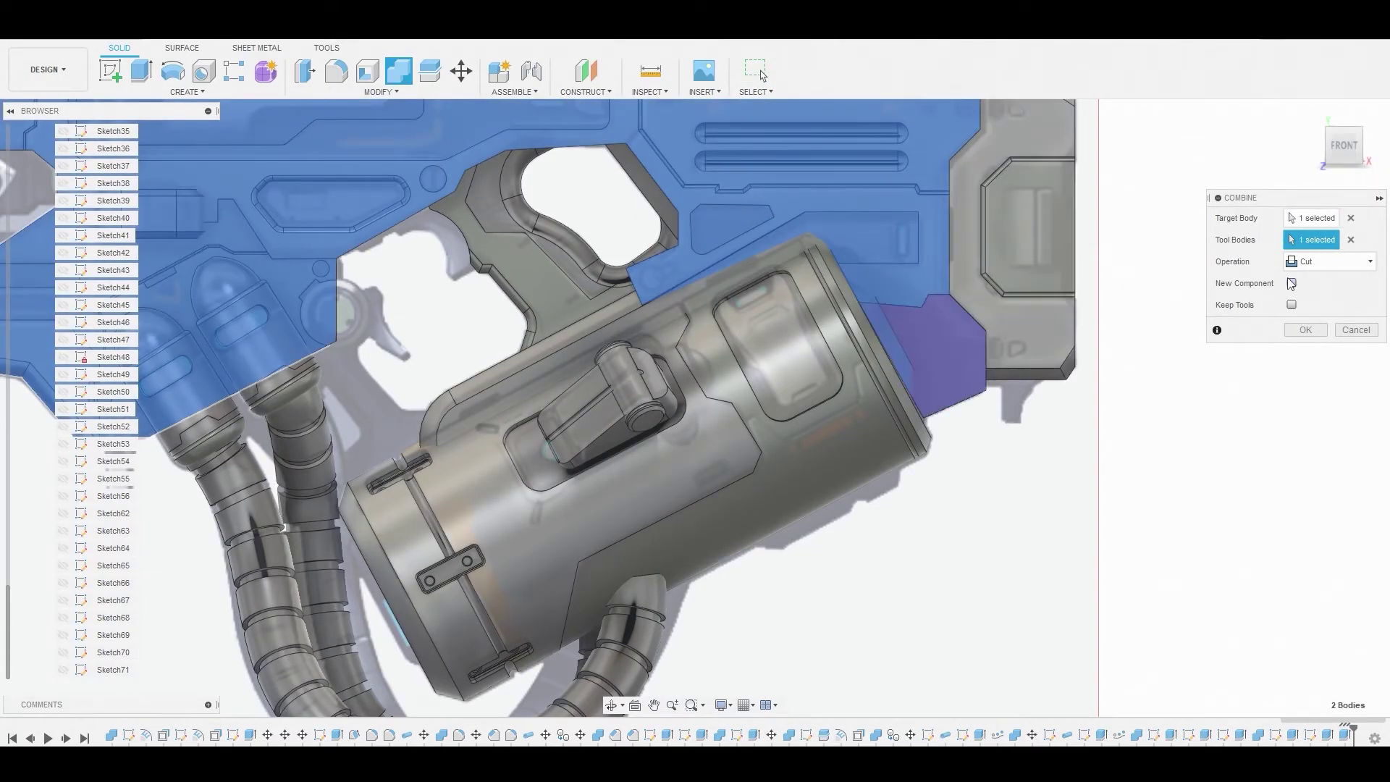
pyautogui.click(1305, 330)
pyautogui.scroll(-3, 1123, 280)
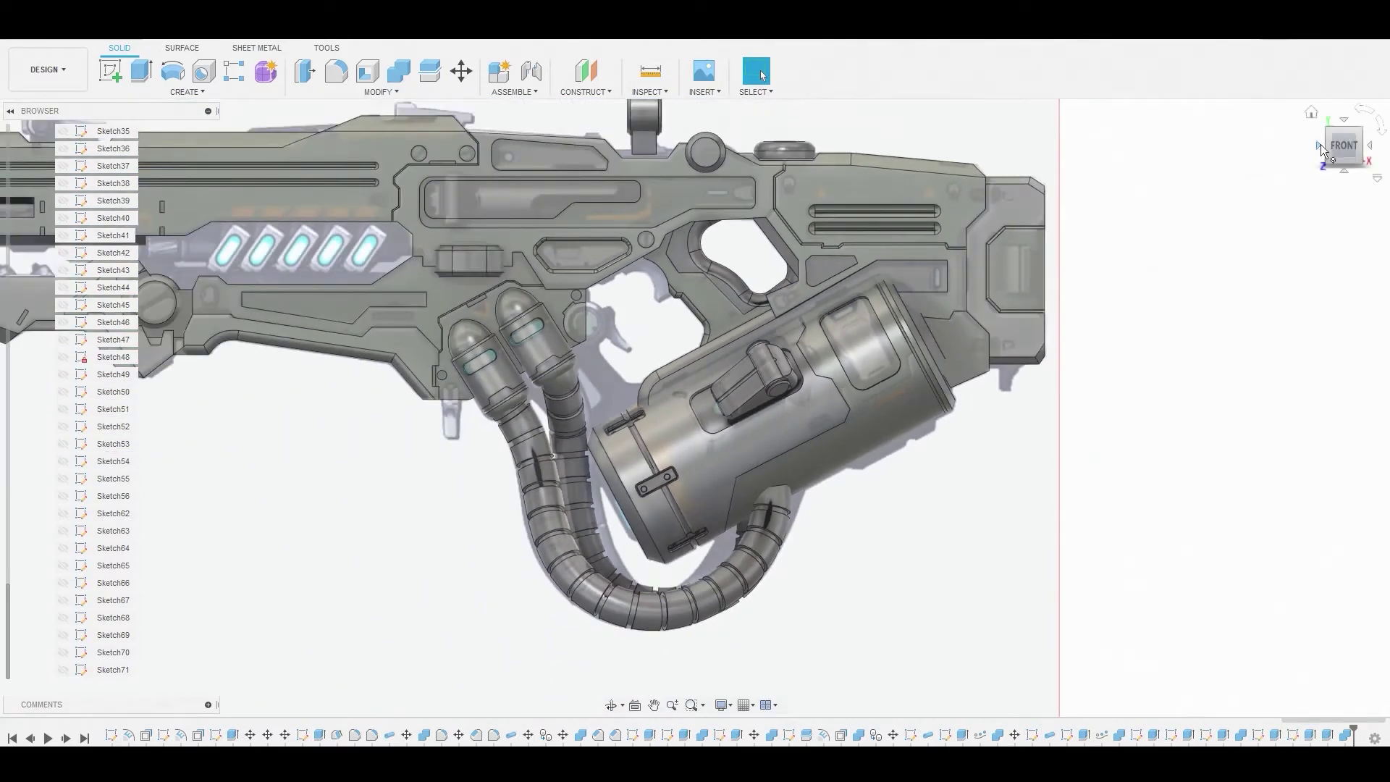
# Fit the whole gun in view and select the mid-section side panel face.
pyautogui.press('F6')
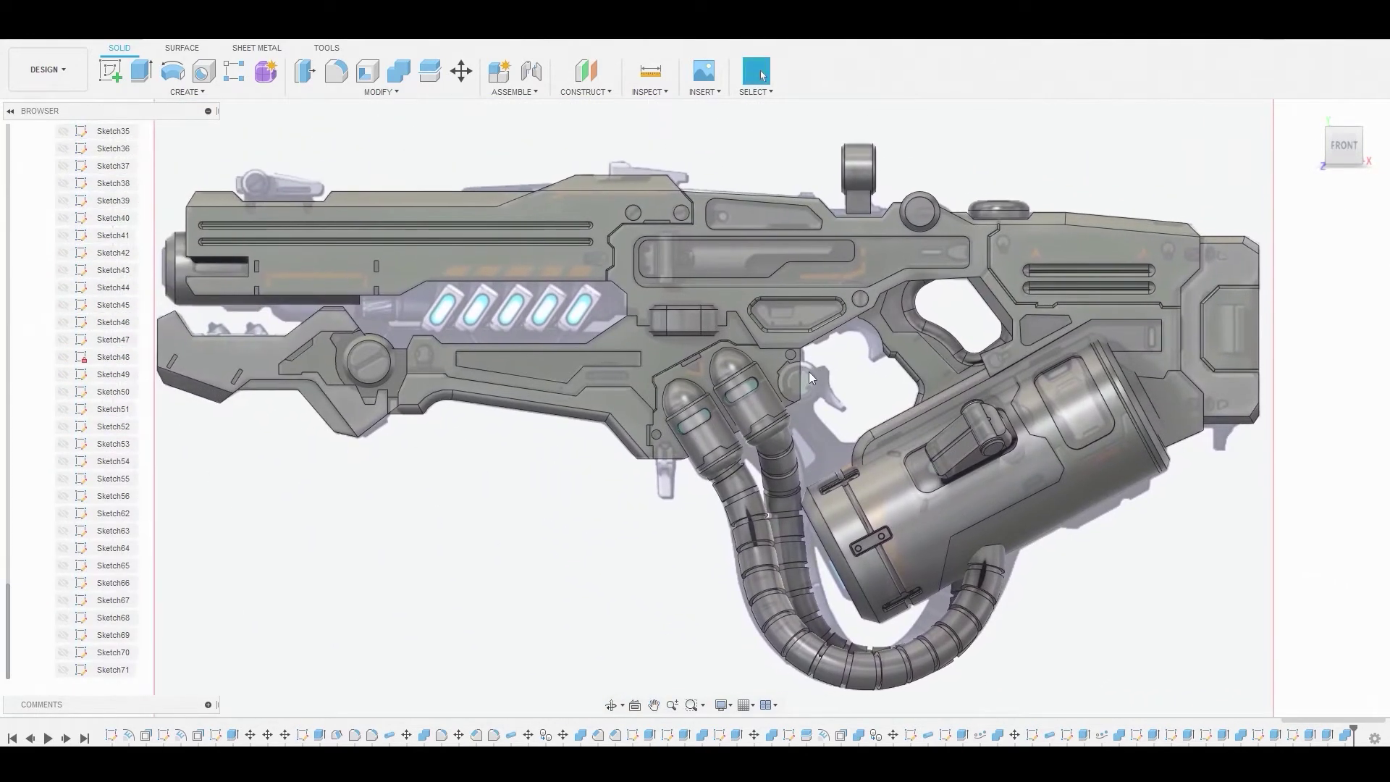
pyautogui.scroll(3, 593, 414)
pyautogui.scroll(3, 654, 305)
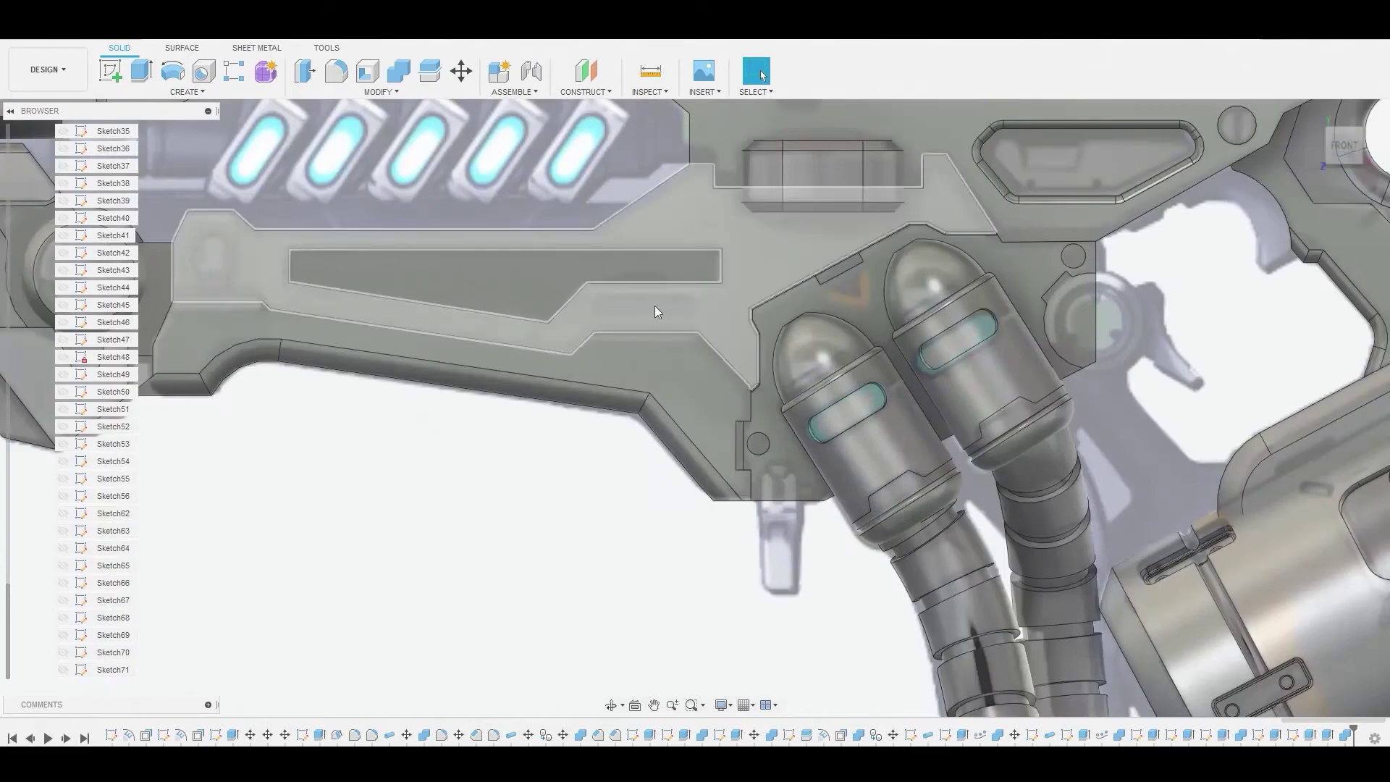
pyautogui.click(656, 305)
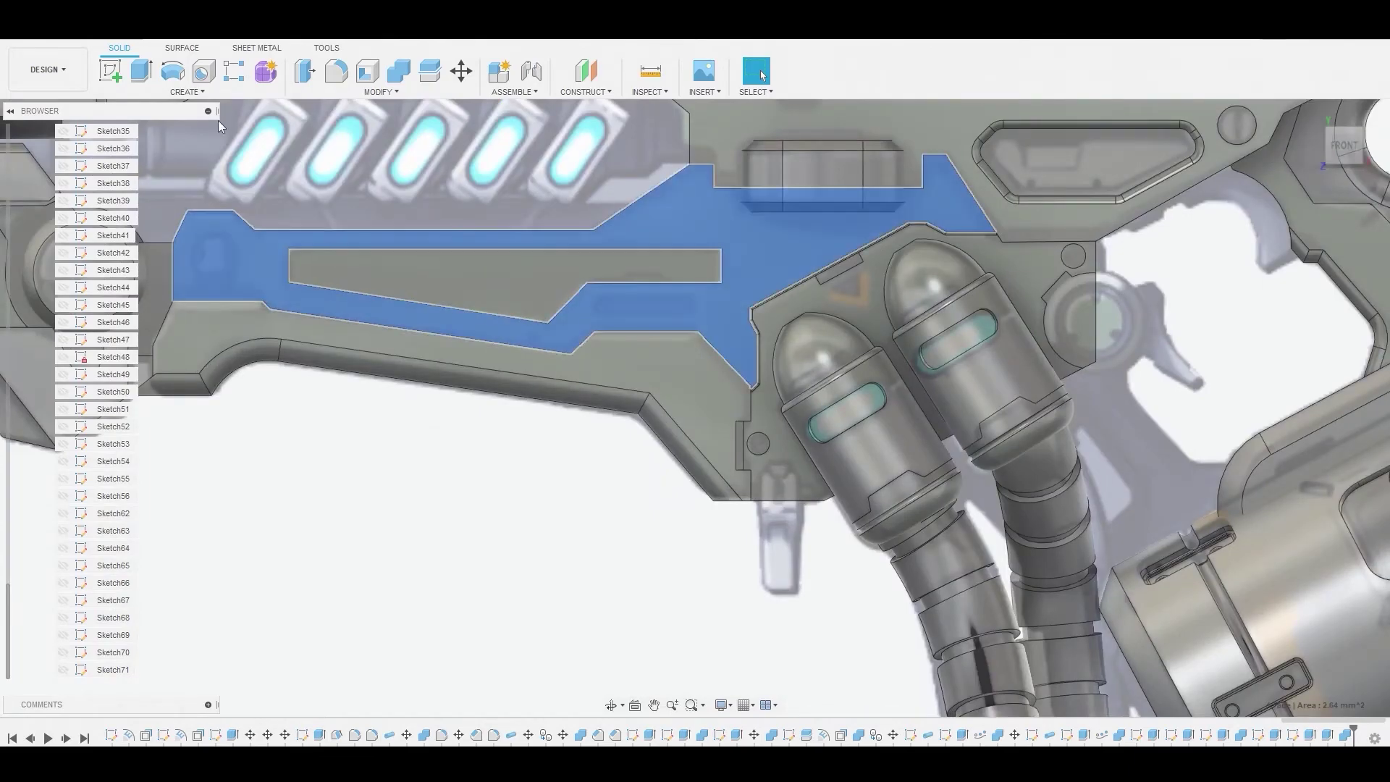
# Start a sketch on the side panel and draw a centre-to-centre slot.
pyautogui.click(117, 64)
pyautogui.click(168, 90)
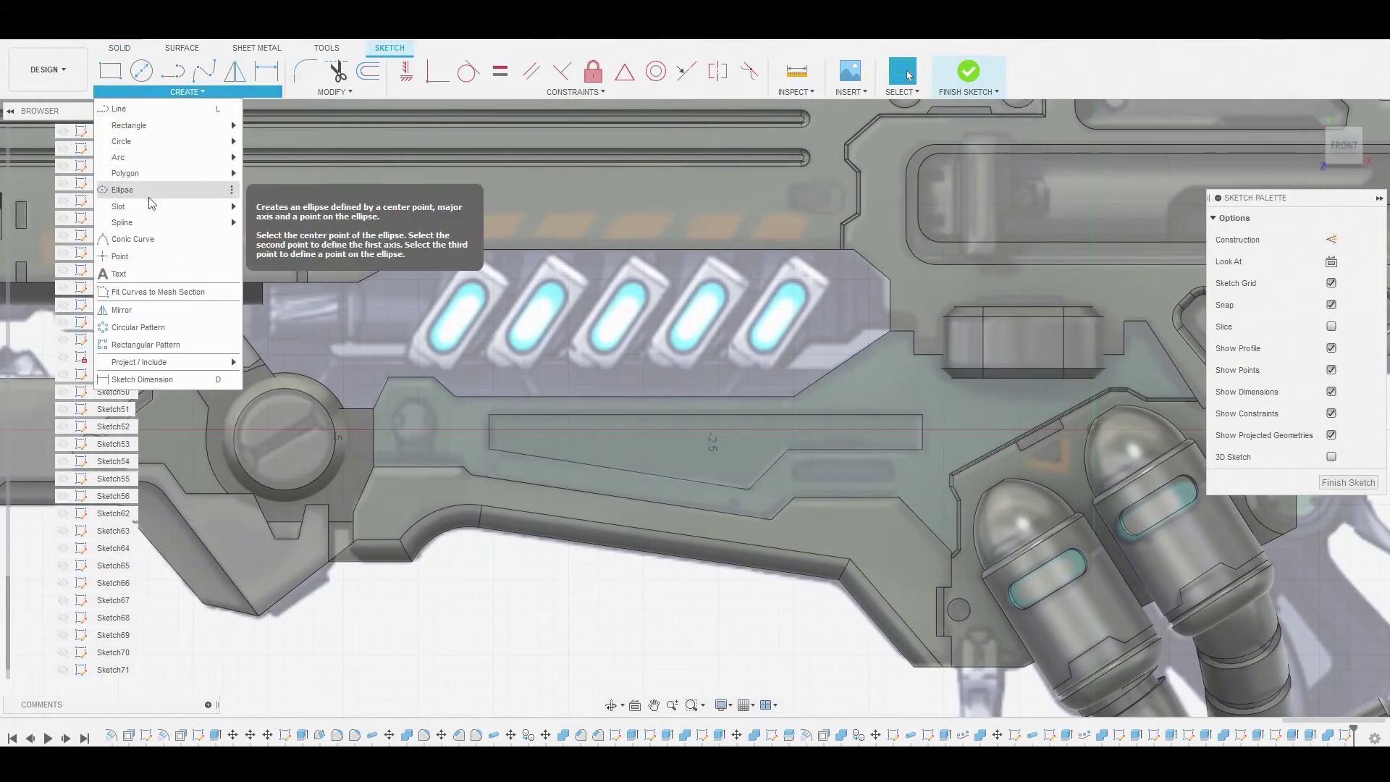
pyautogui.moveTo(120, 206)
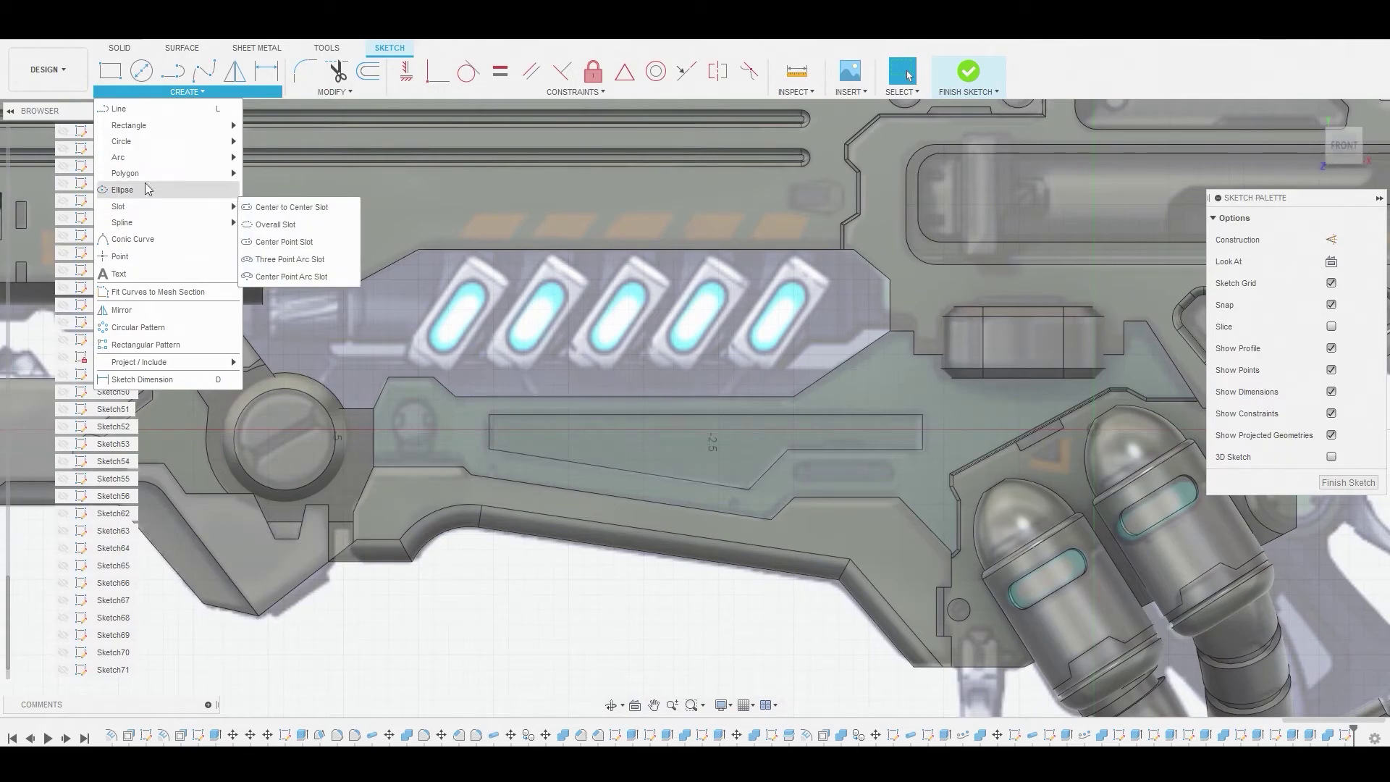
pyautogui.click(284, 208)
pyautogui.scroll(3, 815, 476)
pyautogui.scroll(3, 642, 429)
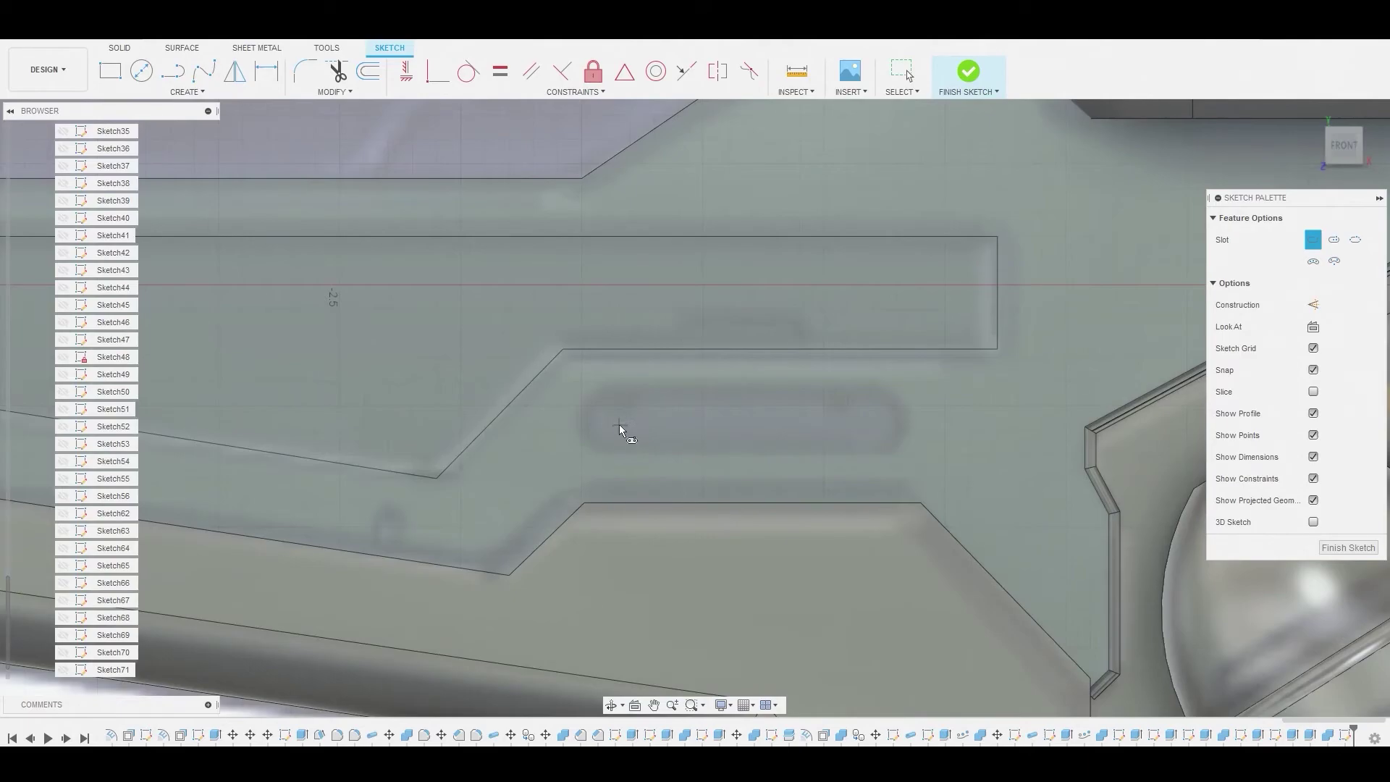
pyautogui.click(616, 420)
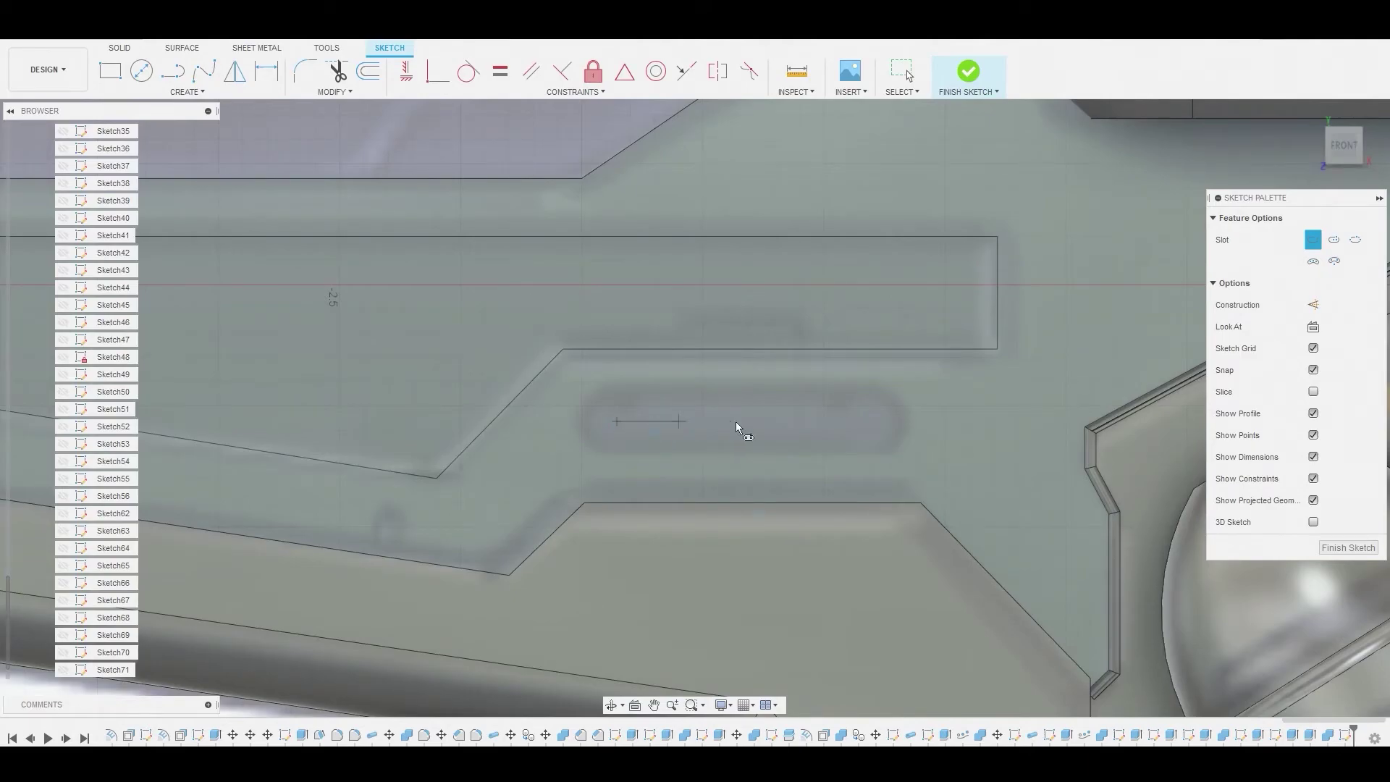
pyautogui.click(860, 421)
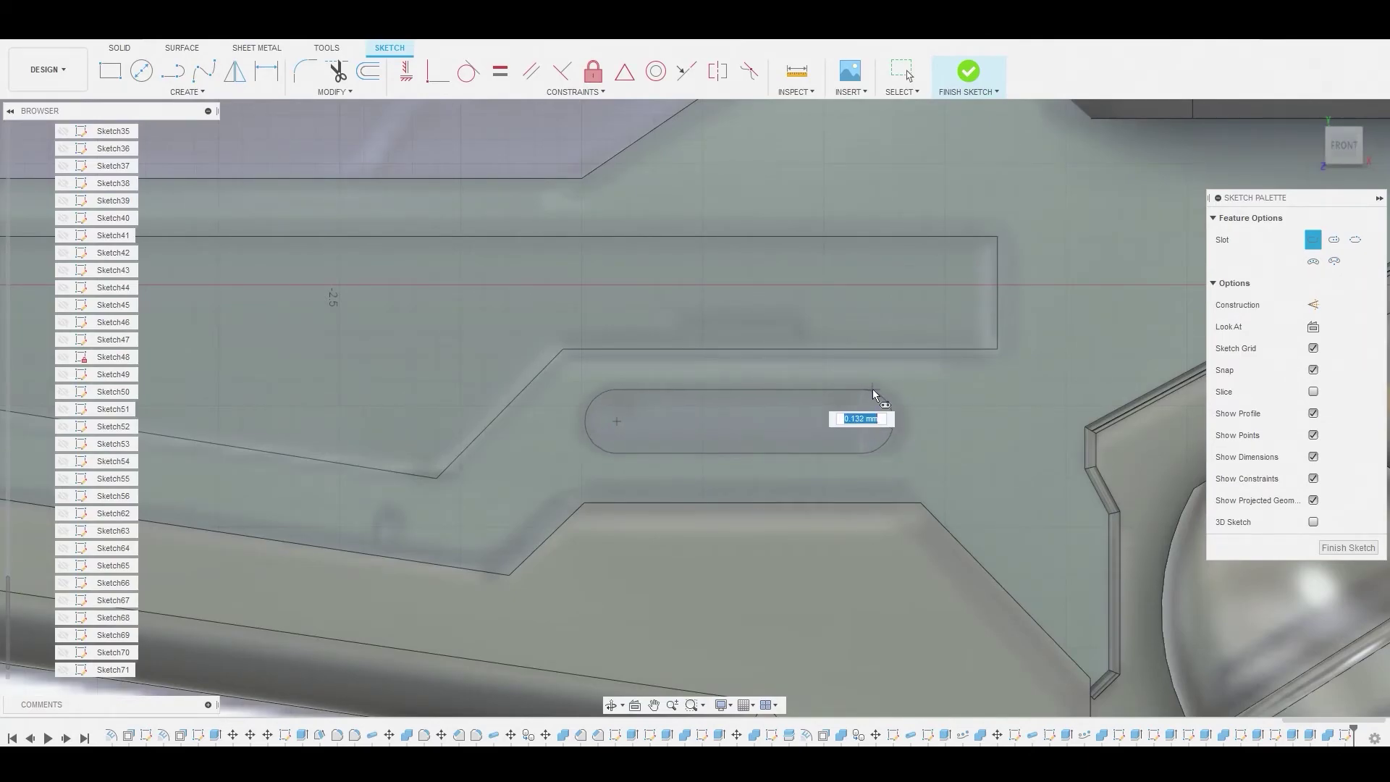
pyautogui.click(871, 388)
pyautogui.scroll(-4, 623, 402)
pyautogui.scroll(-2, 606, 398)
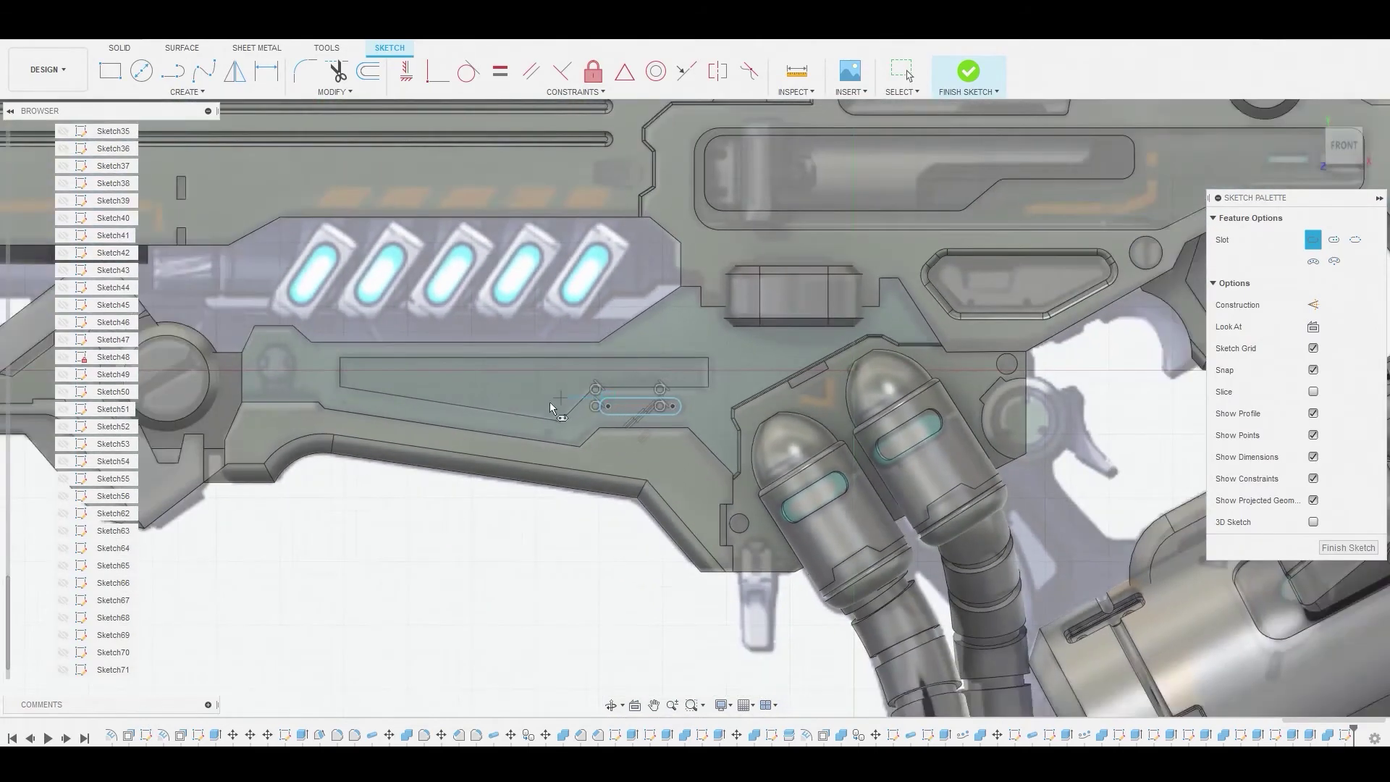
pyautogui.moveTo(550, 401); pyautogui.dragTo(611, 393, button='middle')
# Draw a circle on the front body panel with a small rectangle joined beneath it.
pyautogui.click(141, 70)
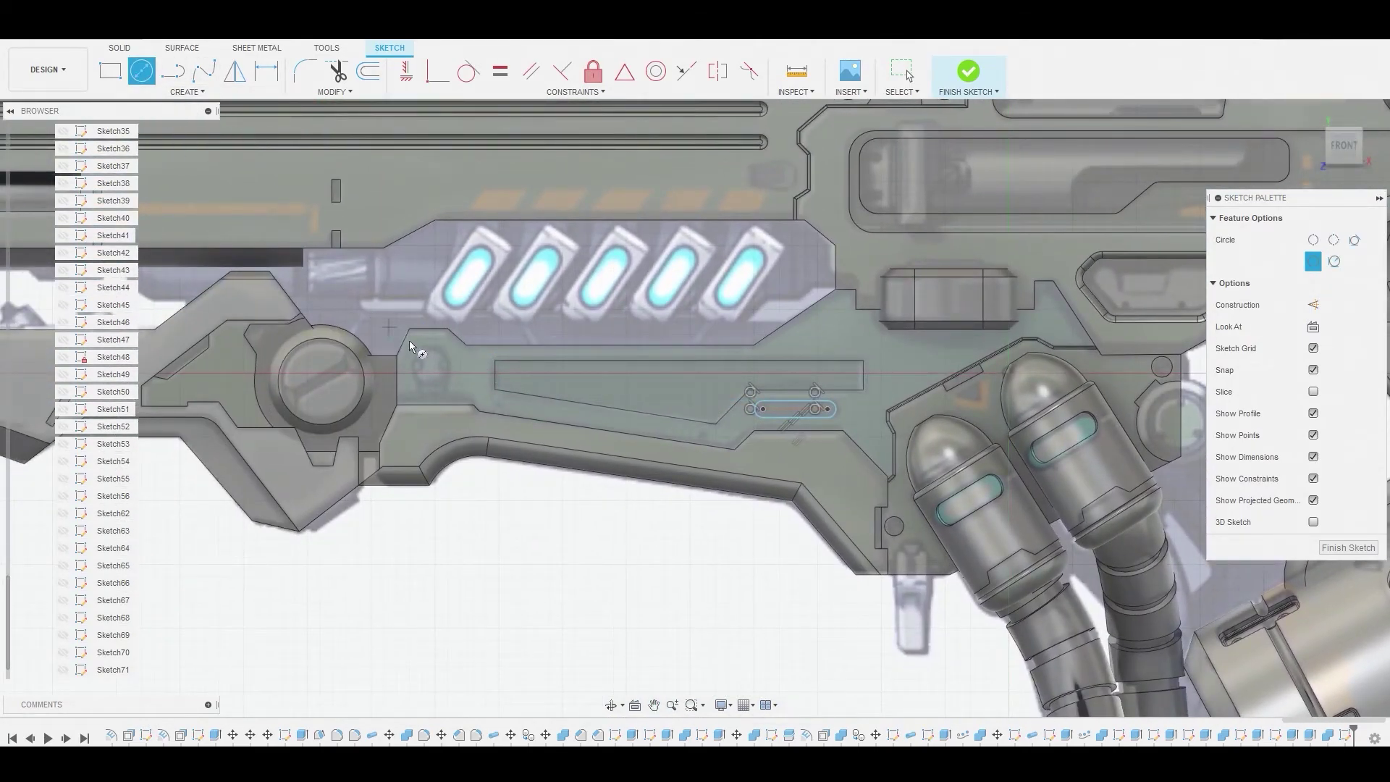
pyautogui.scroll(2, 423, 363)
pyautogui.scroll(2, 427, 366)
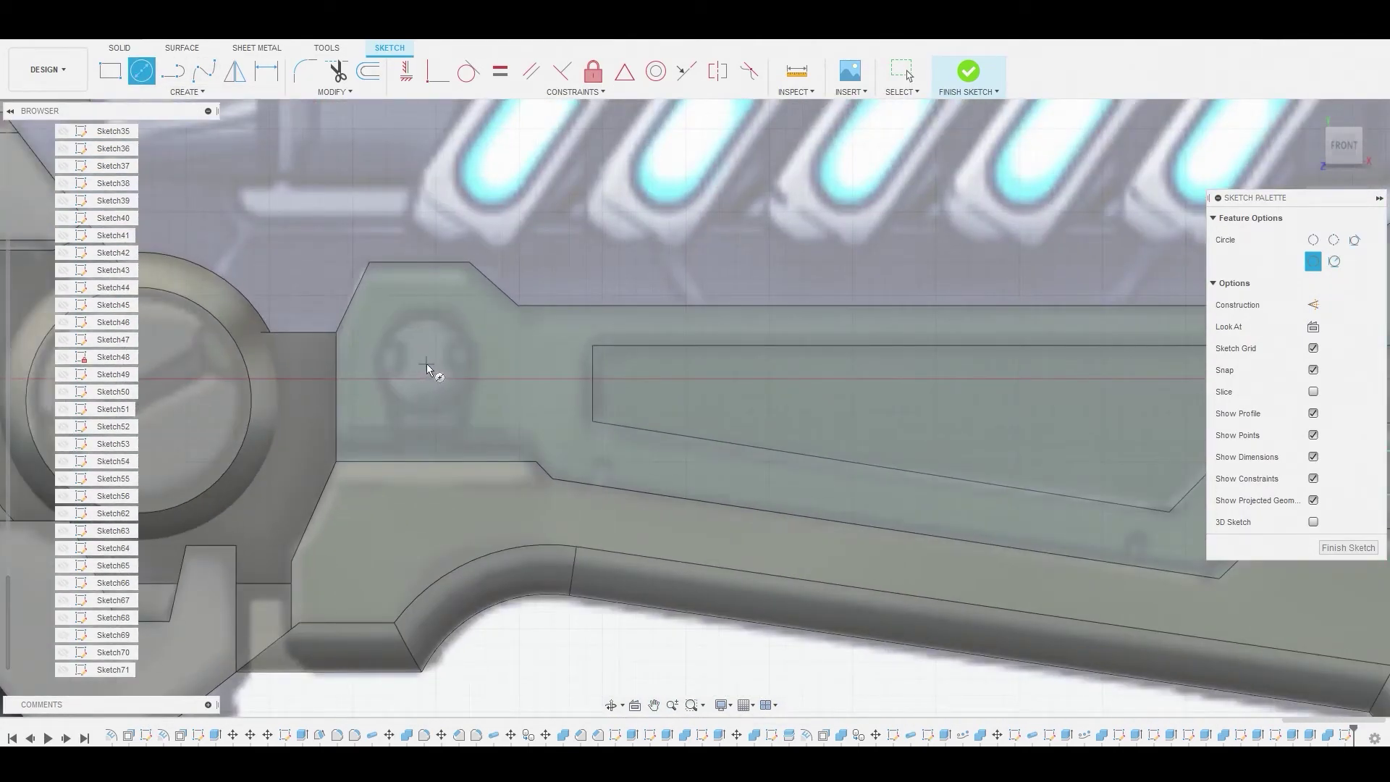
pyautogui.click(427, 363)
pyautogui.click(453, 318)
pyautogui.click(110, 70)
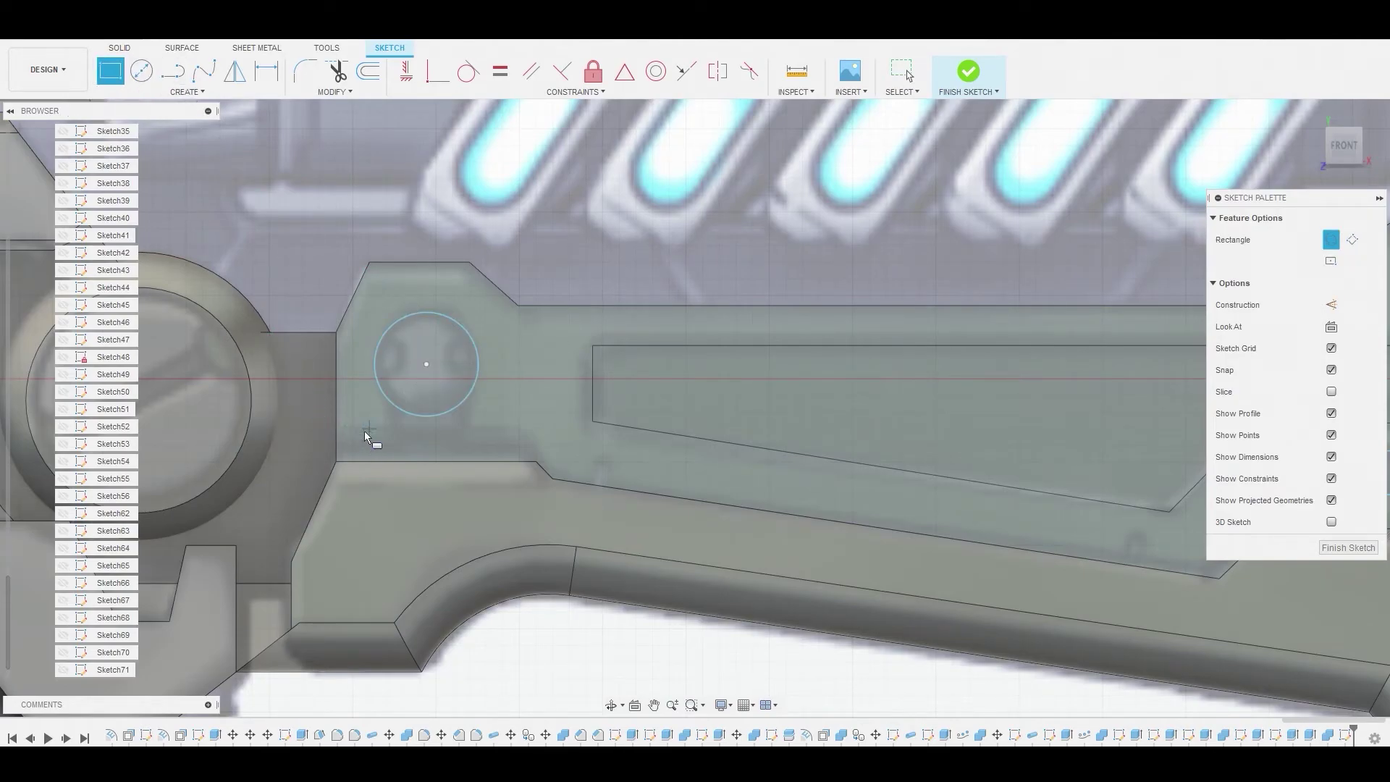
pyautogui.click(341, 429)
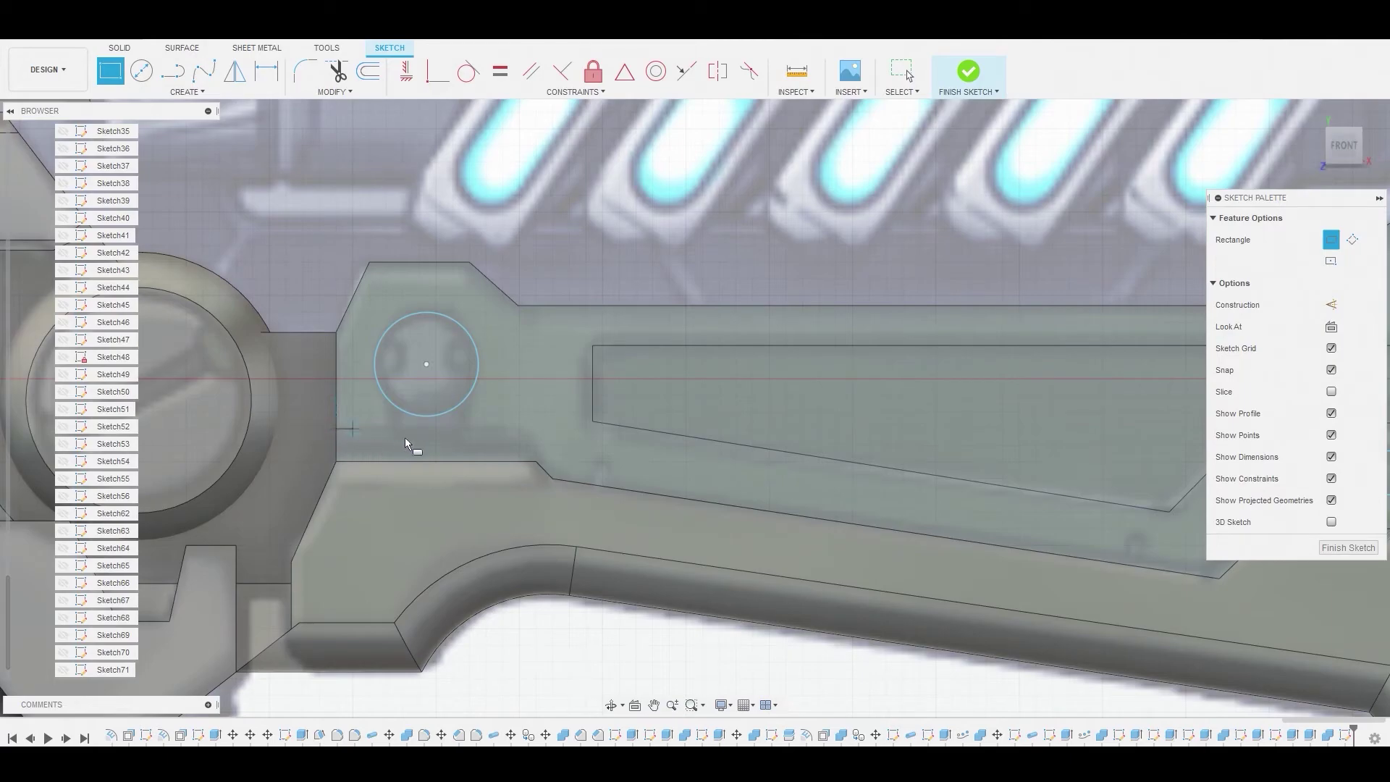
pyautogui.click(534, 460)
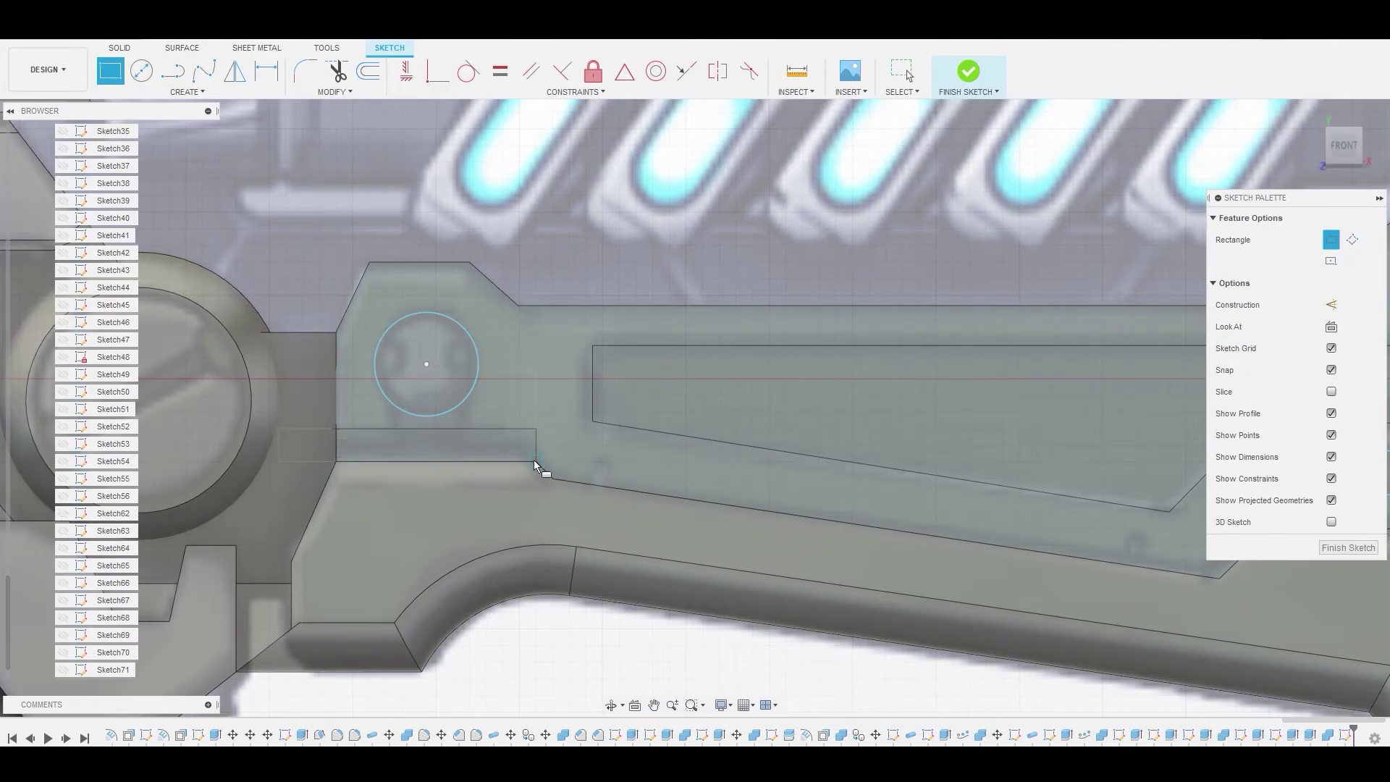
pyautogui.click(387, 398)
pyautogui.click(468, 429)
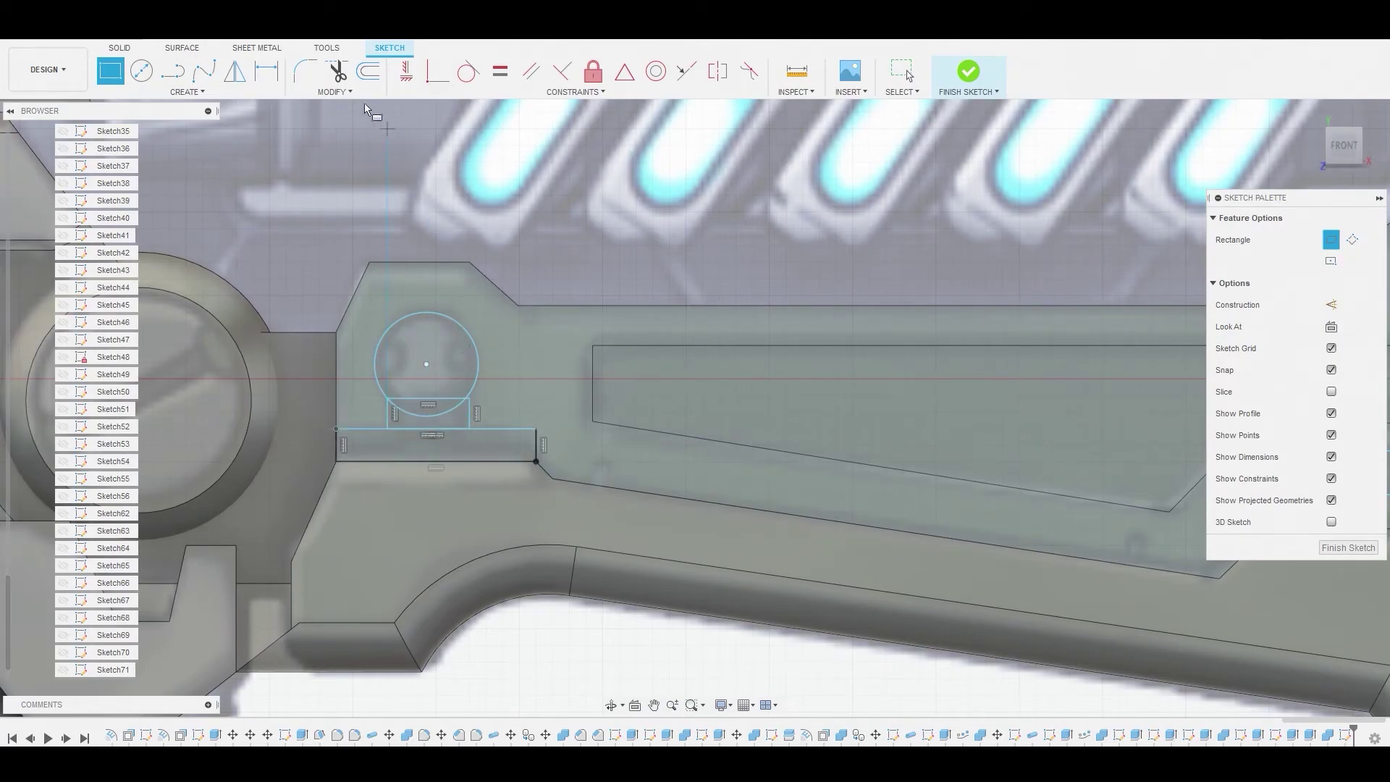
# Trim the overlapping inner curves to leave a keyhole outline.
pyautogui.click(337, 70)
pyautogui.click(413, 397)
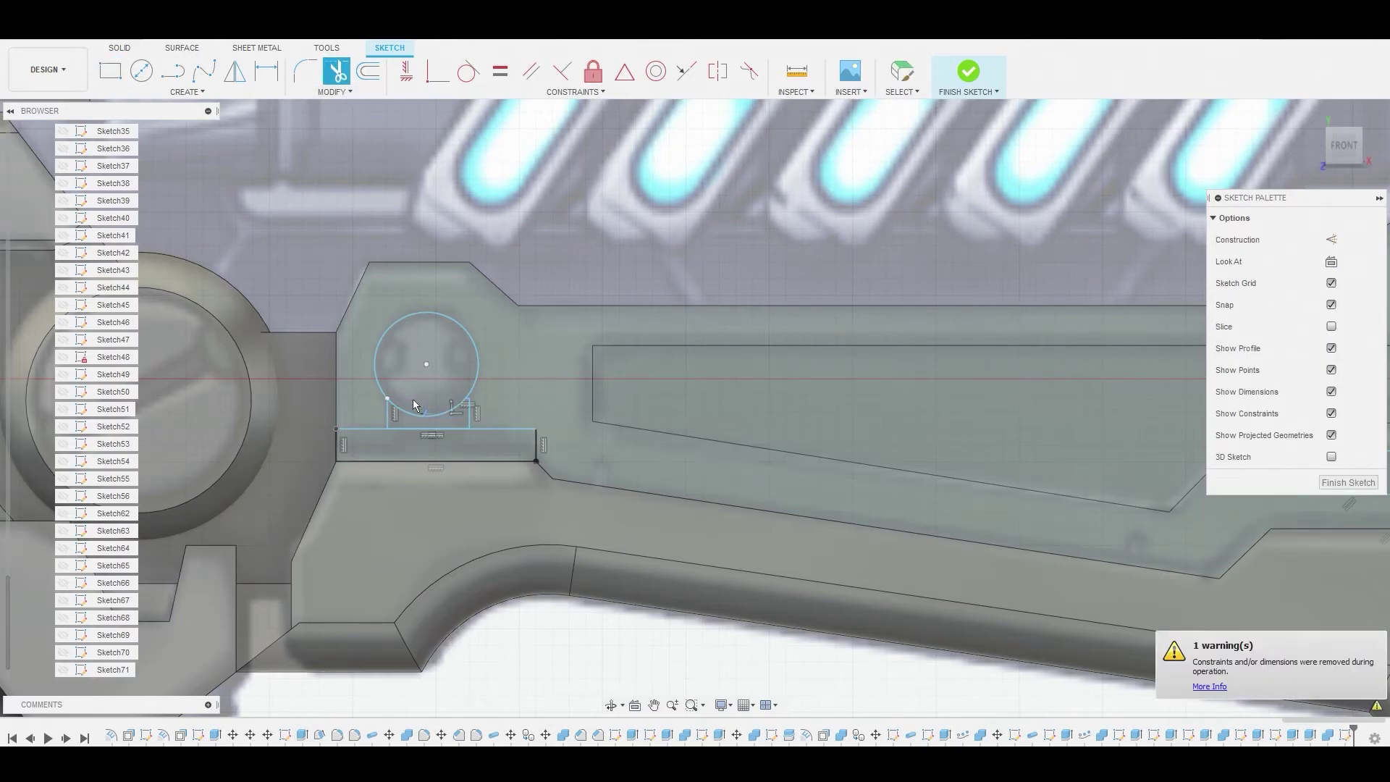
pyautogui.click(415, 414)
pyautogui.click(410, 427)
pyautogui.scroll(-4, 439, 452)
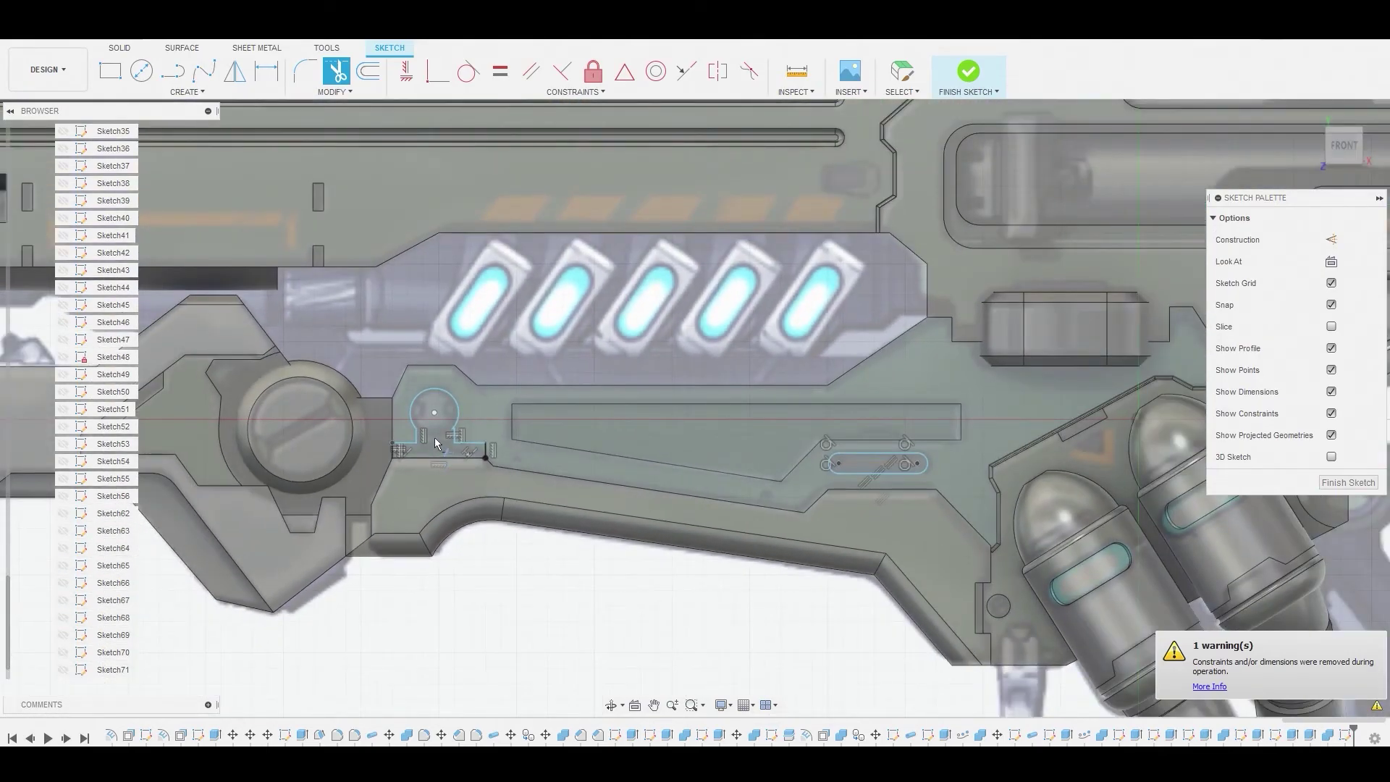
pyautogui.rightClick(437, 451)
pyautogui.click(445, 419)
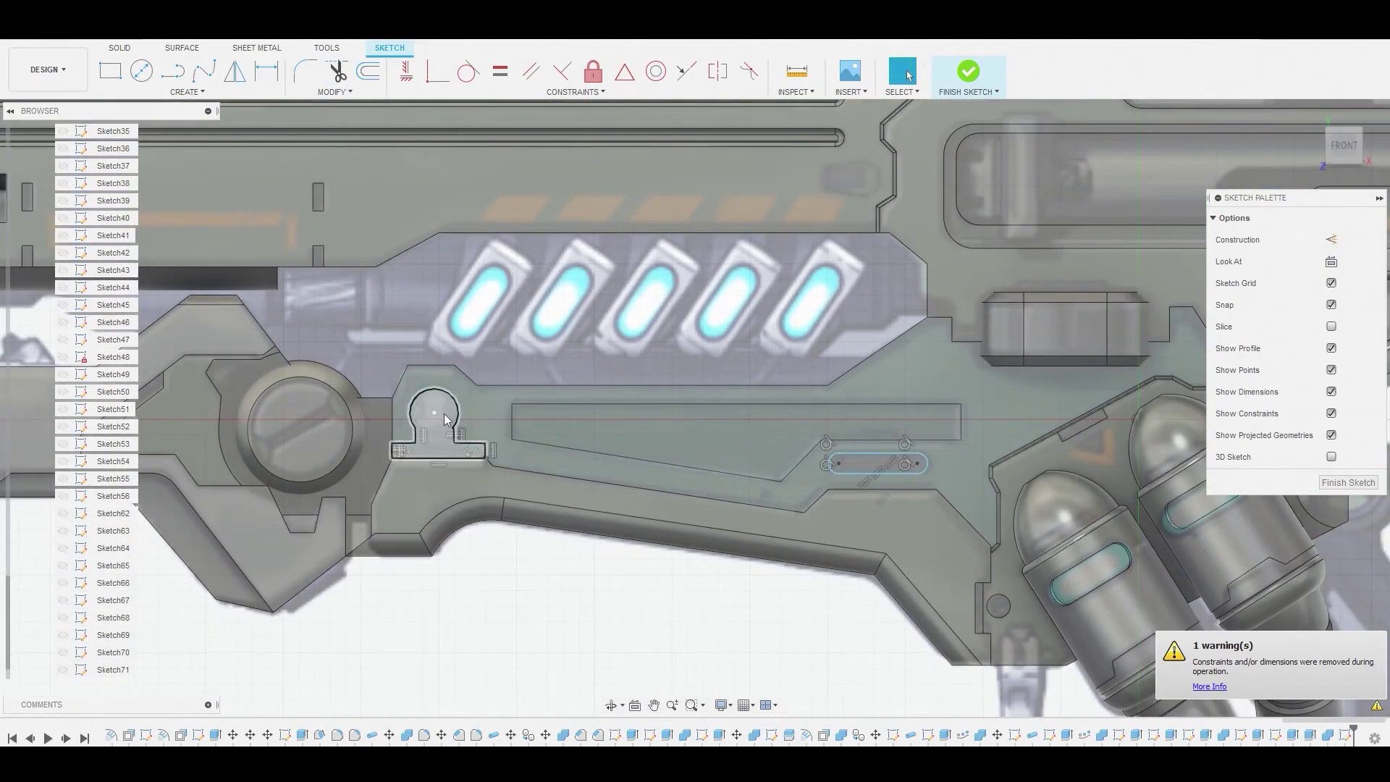
# Start extruding the slot and keyhole profiles.
pyautogui.scroll(4, 859, 463)
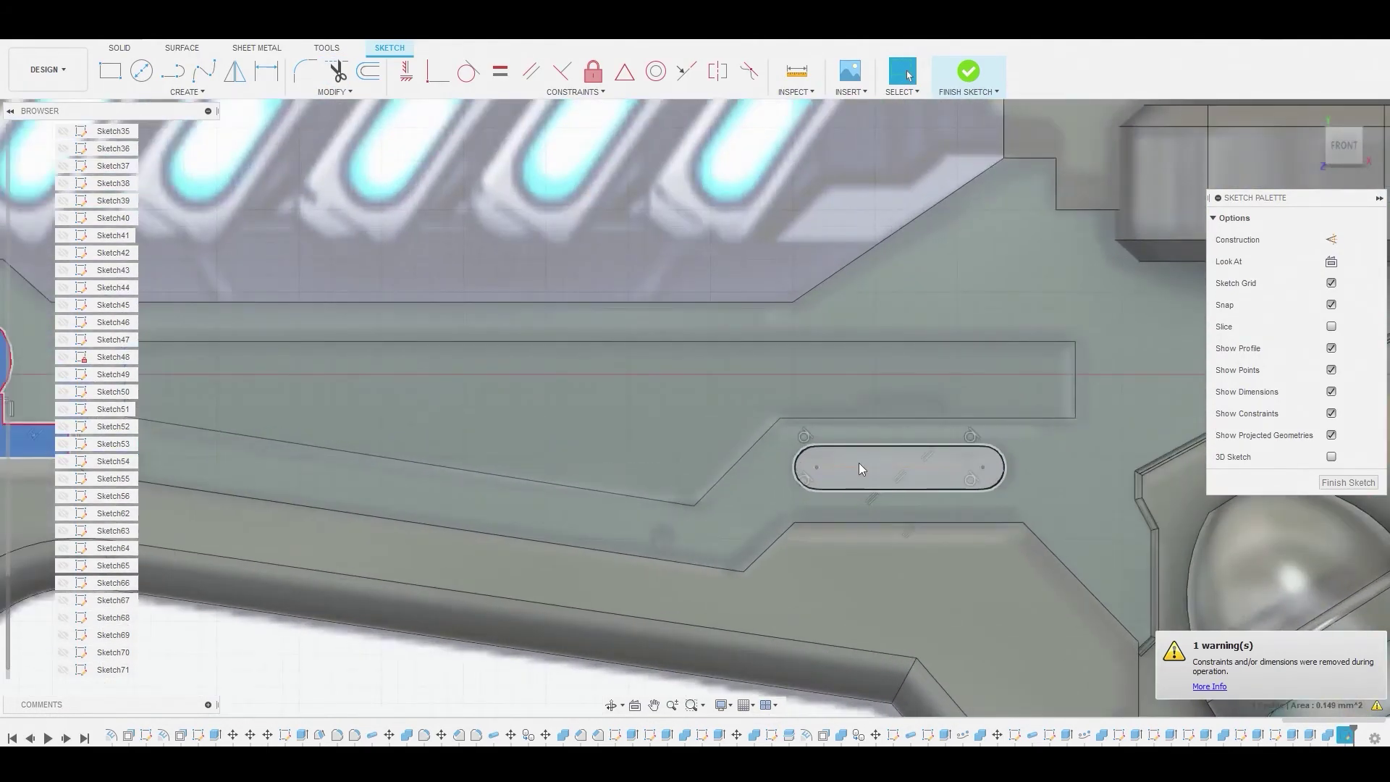
pyautogui.rightClick(861, 469)
pyautogui.click(915, 442)
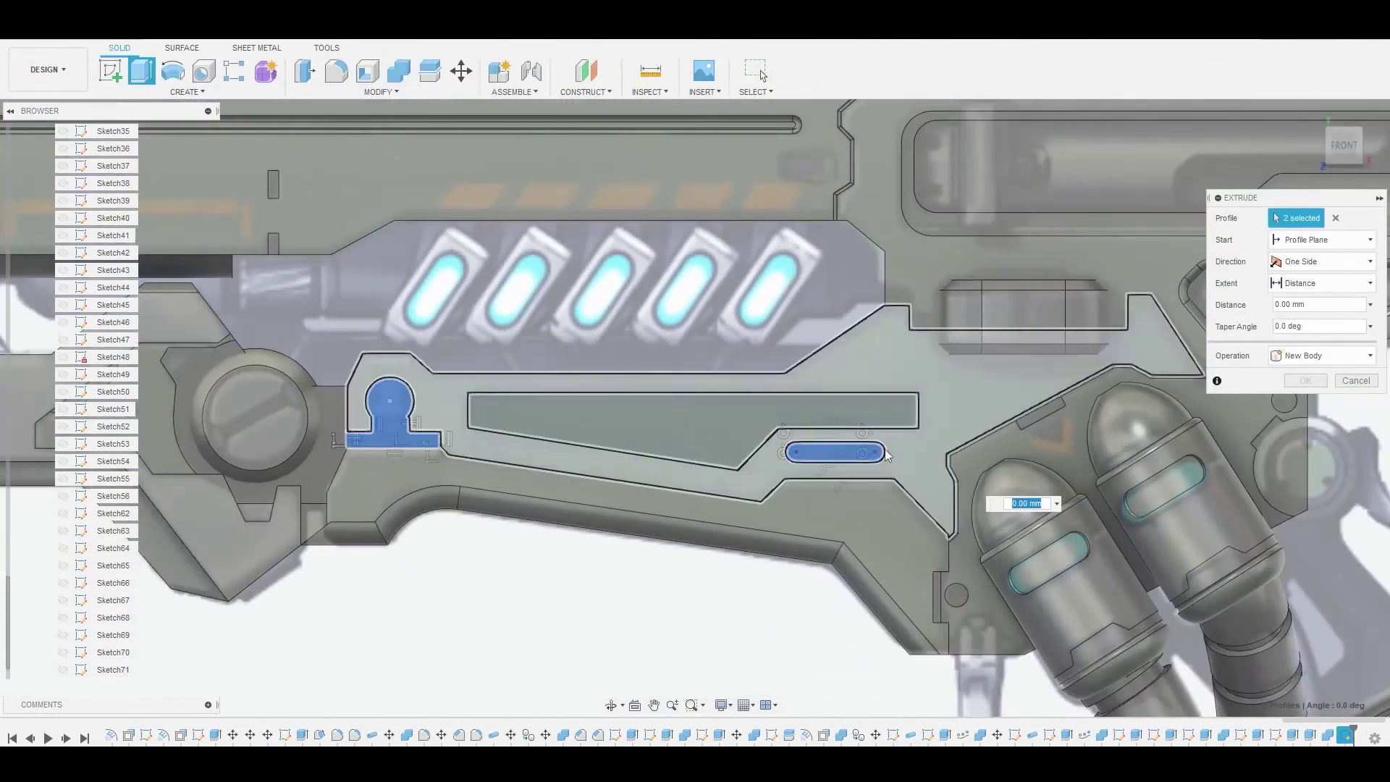
# Extrude the slot and keyhole profiles a small negative distance as a shallow cut.
pyautogui.keyDown('shift'); pyautogui.moveTo(886, 454); pyautogui.dragTo(693, 456, button='middle'); pyautogui.keyUp('shift')
pyautogui.scroll(5, 693, 455)
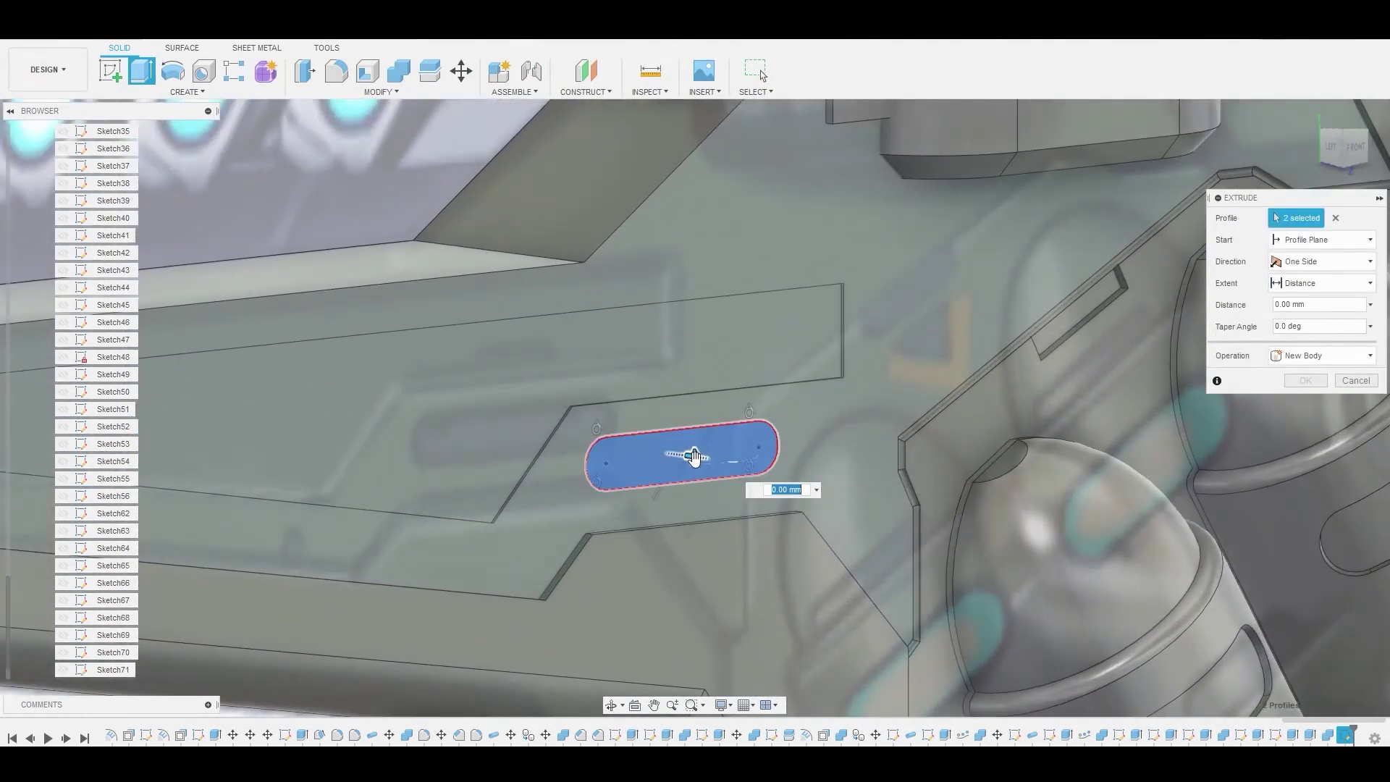
pyautogui.moveTo(693, 456); pyautogui.dragTo(685, 456)
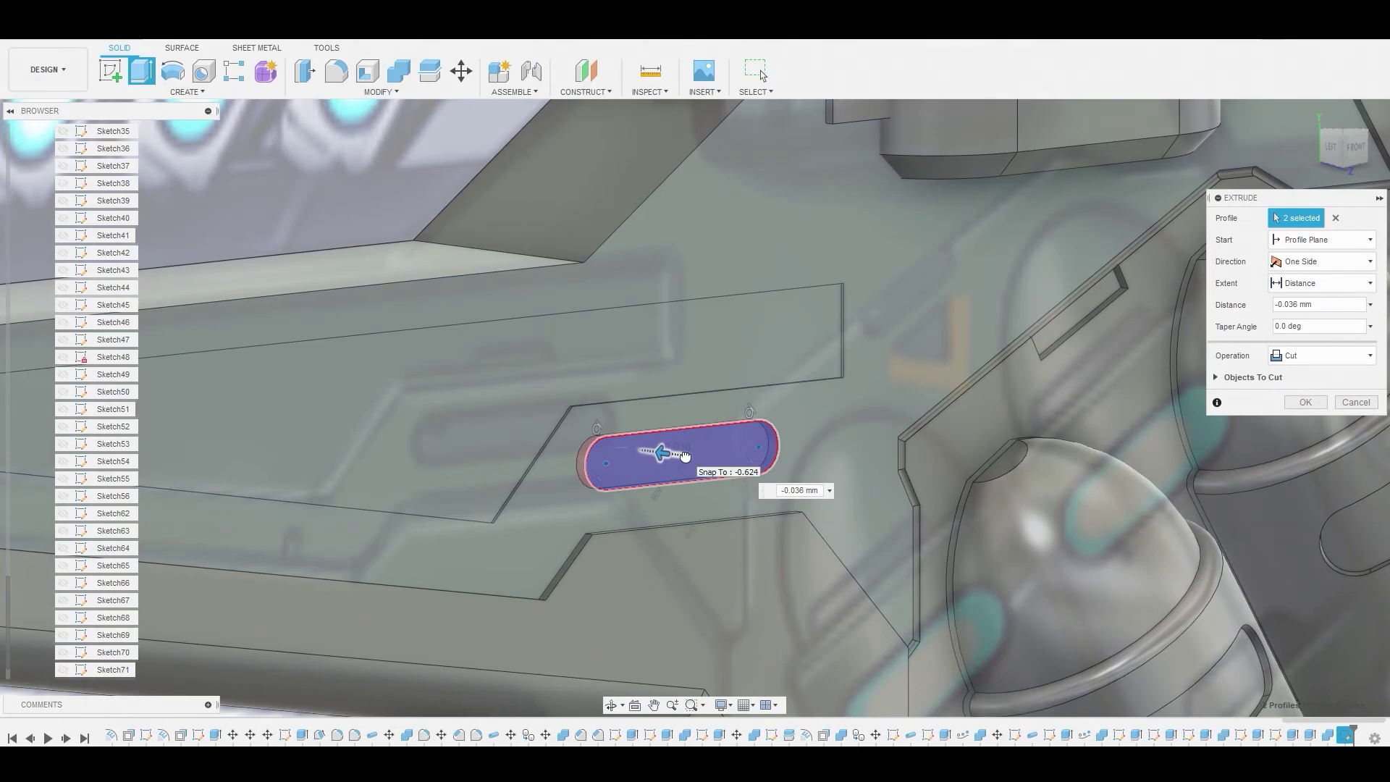
pyautogui.click(1305, 402)
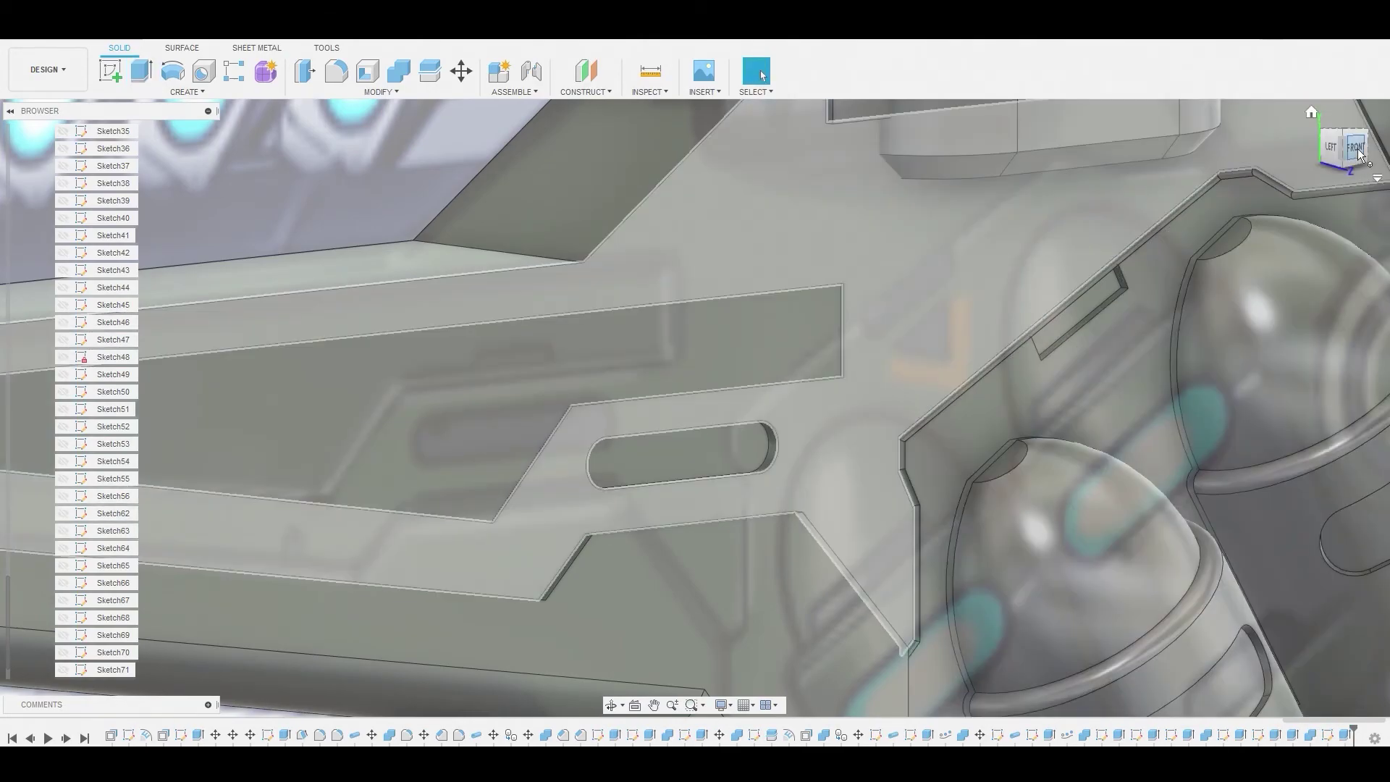
# Return to the front view, pan to the rear, and select the upper receiver face.
pyautogui.click(1355, 148)
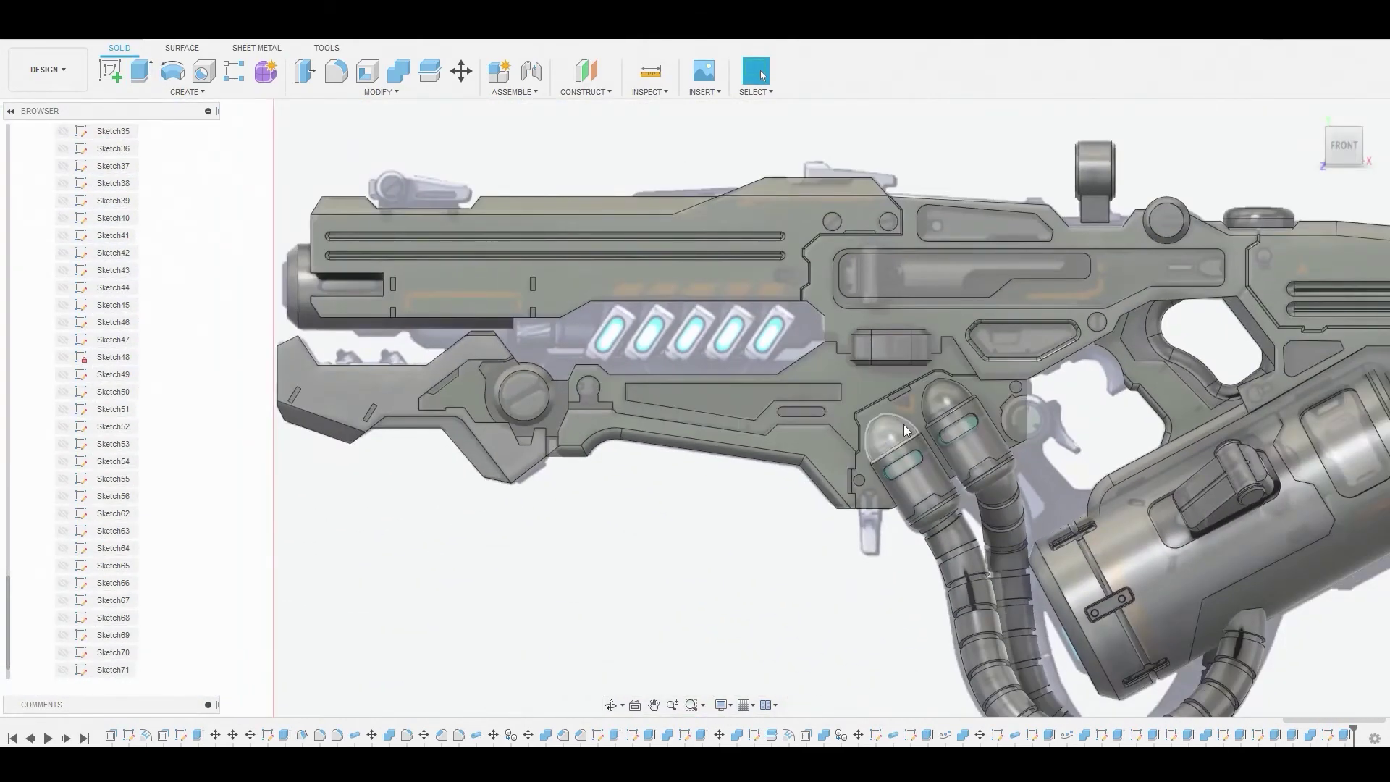
pyautogui.moveTo(903, 429); pyautogui.dragTo(752, 403, button='middle')
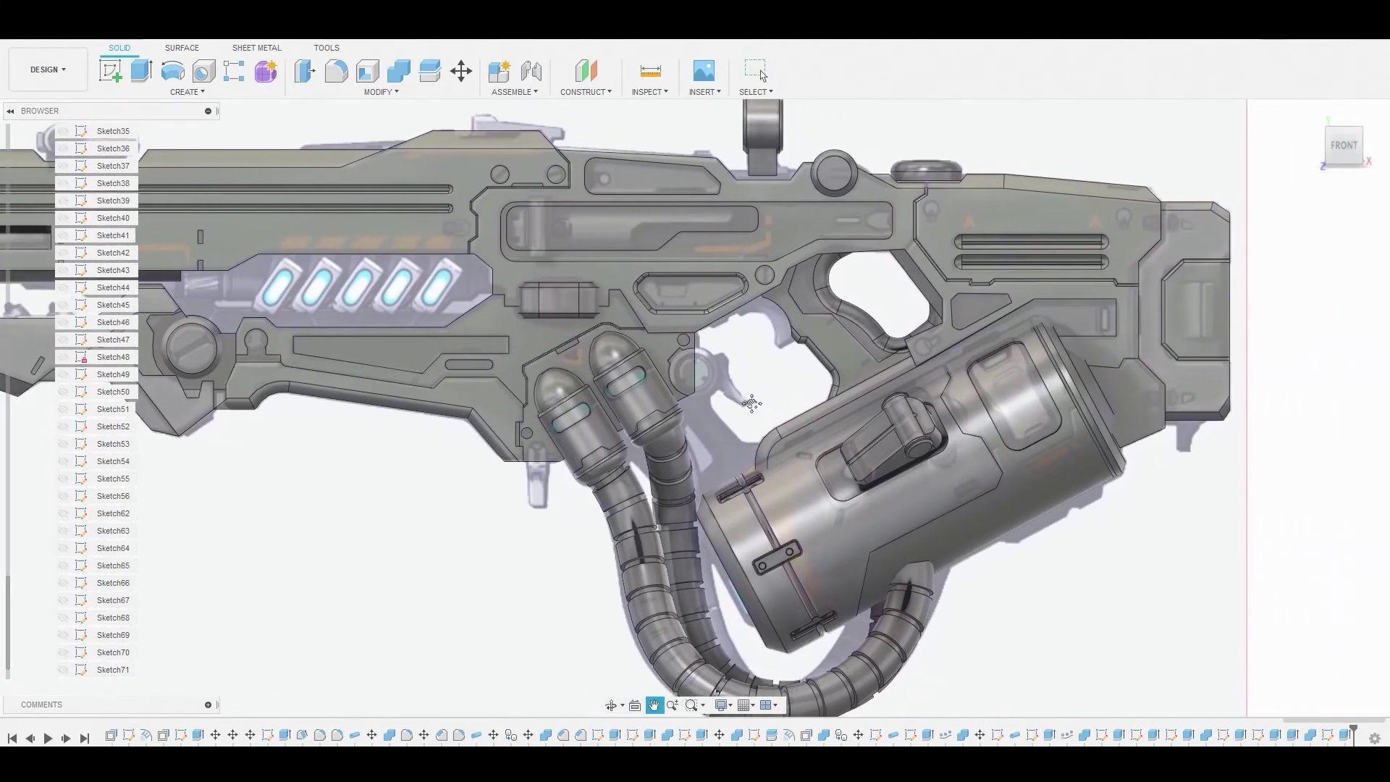
pyautogui.scroll(-1, 752, 404)
pyautogui.scroll(3, 1096, 239)
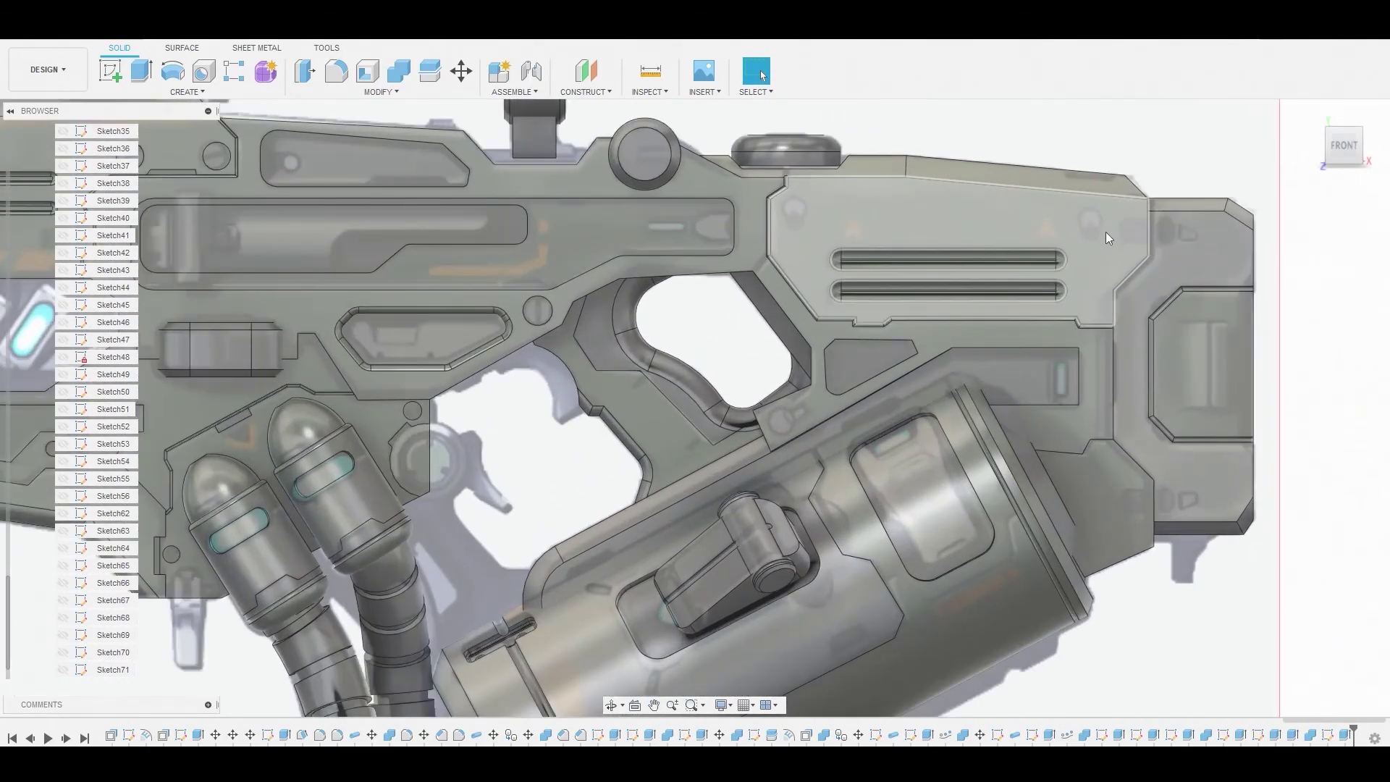
pyautogui.click(1115, 246)
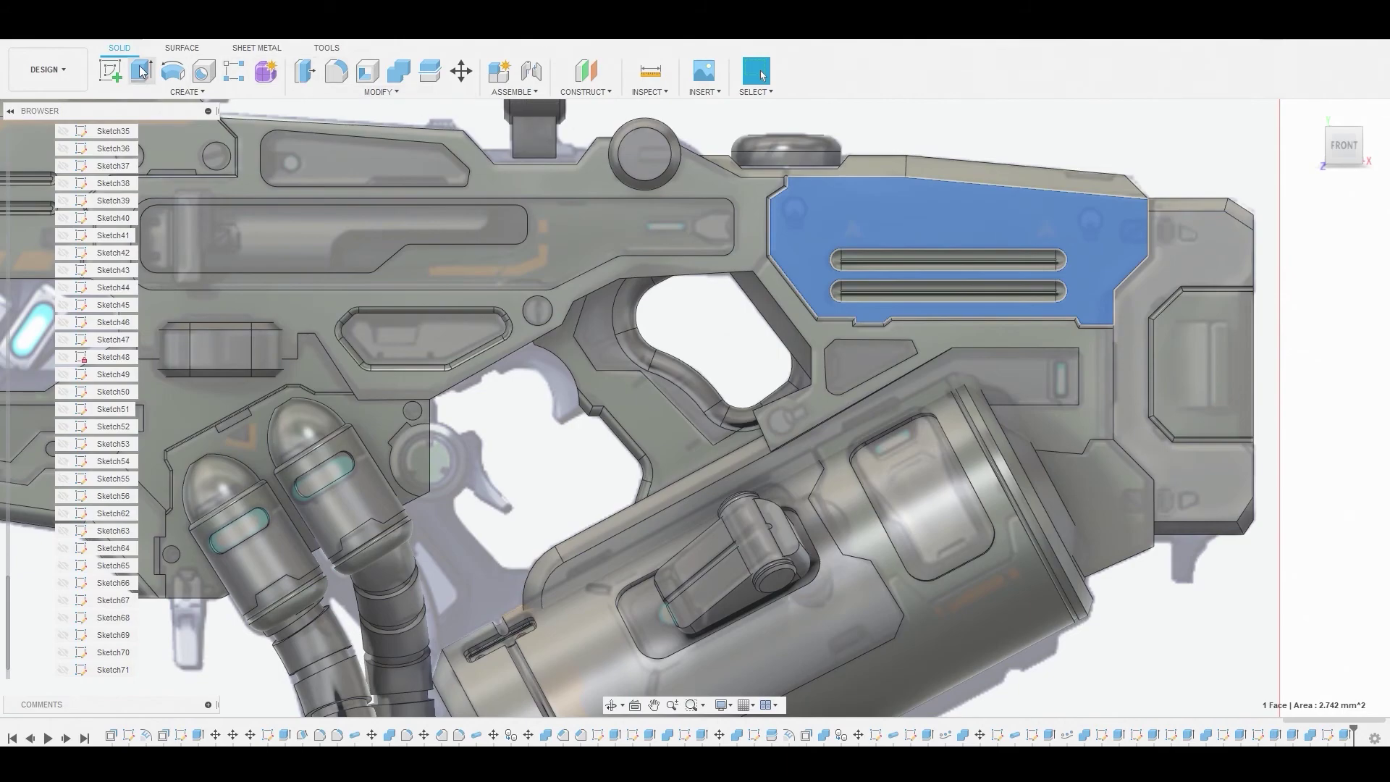
# Sketch a small rectangle at the receiver panel's upper rear corner.
pyautogui.click(110, 71)
pyautogui.press('r')
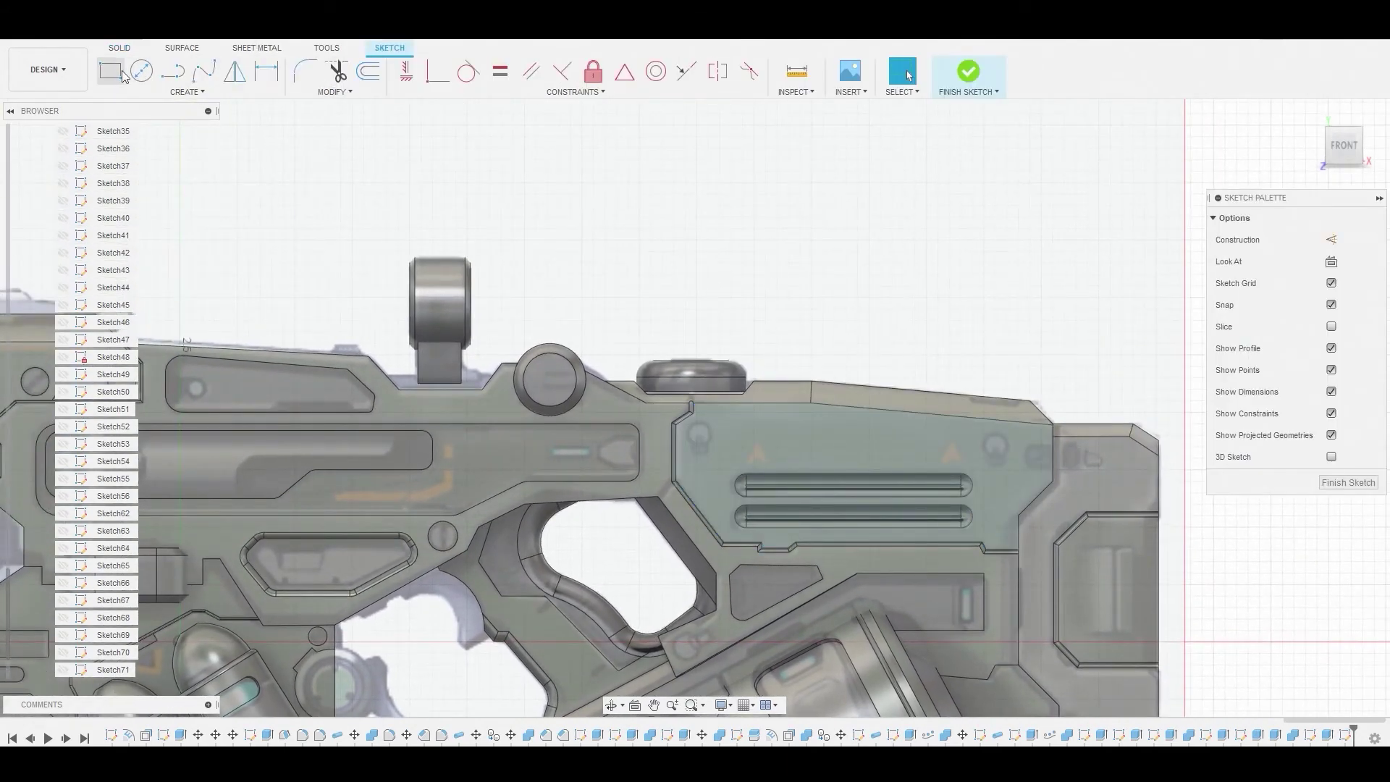
pyautogui.scroll(3, 1048, 463)
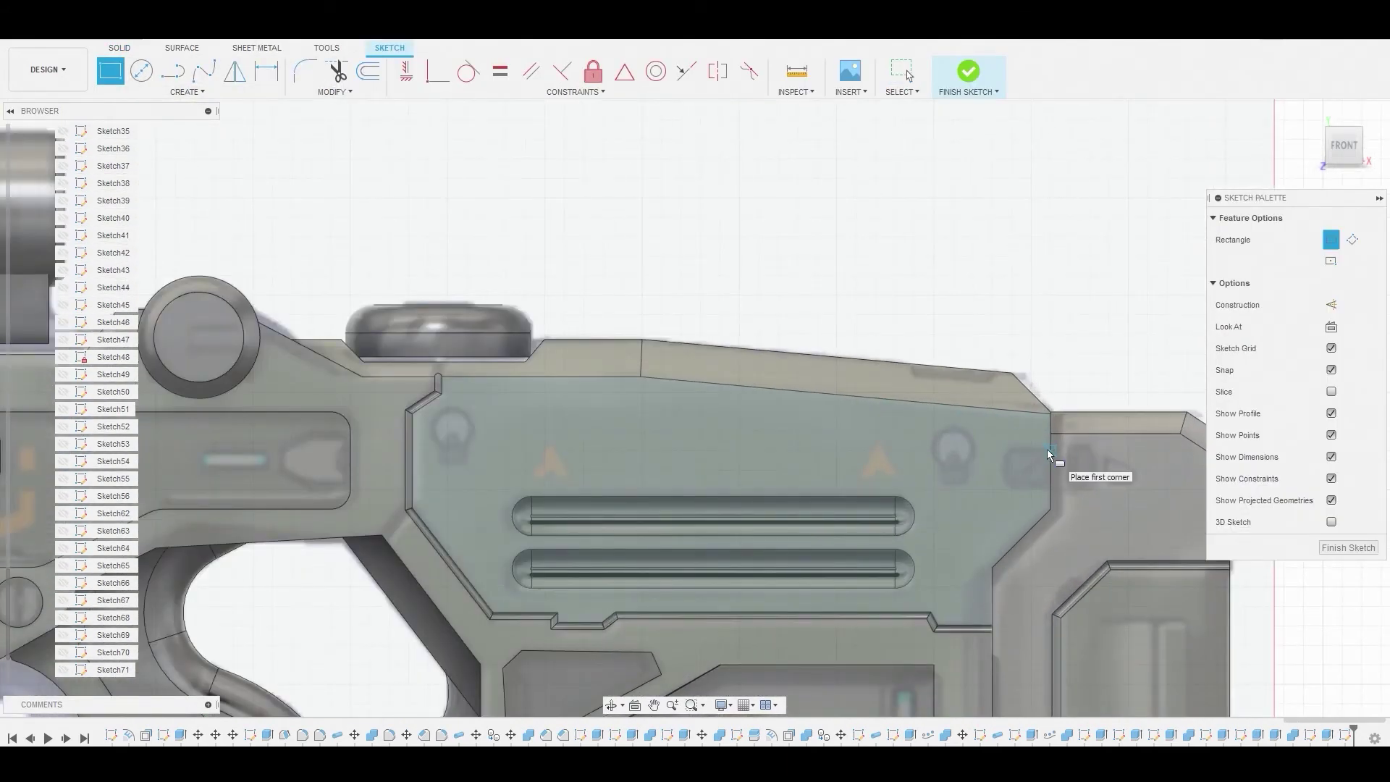
pyautogui.click(1047, 449)
pyautogui.click(1004, 487)
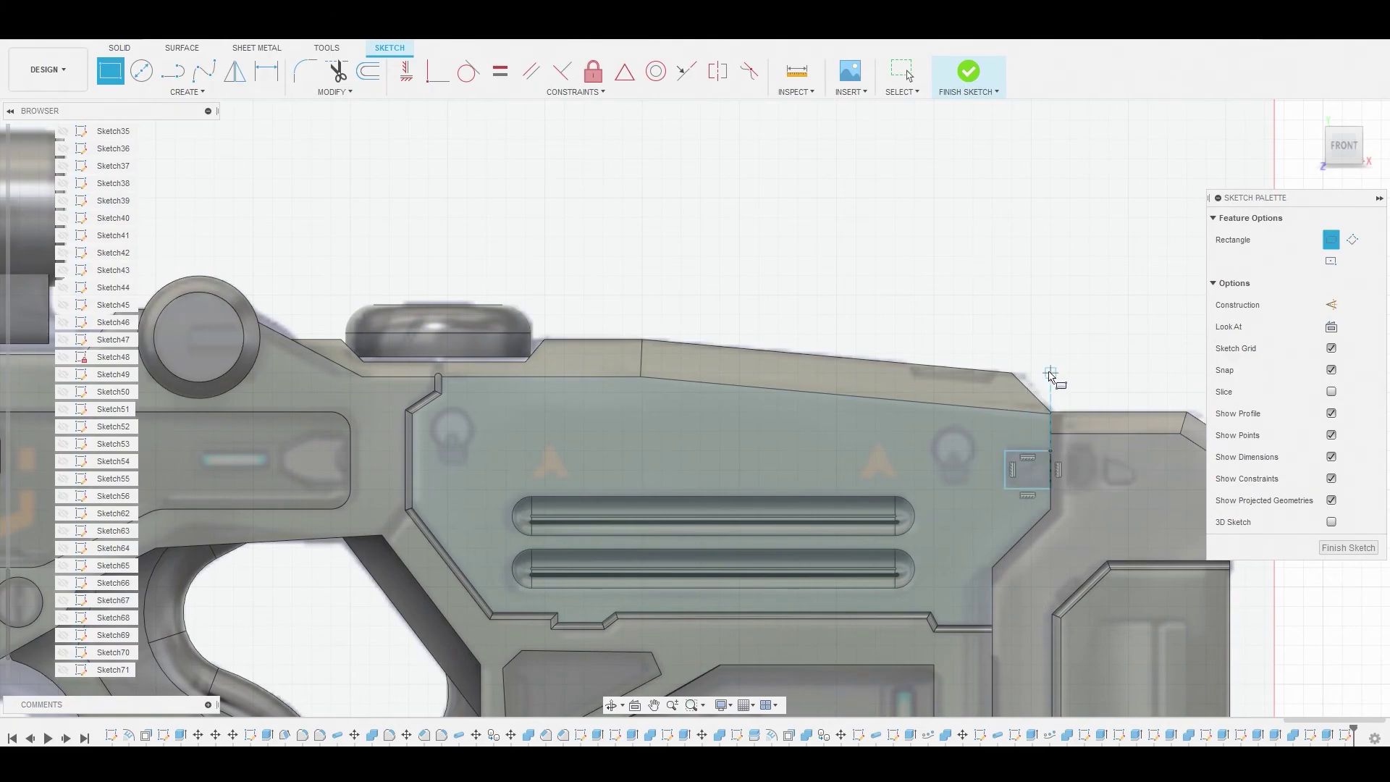
pyautogui.scroll(-3, 1054, 376)
pyautogui.press('Escape')
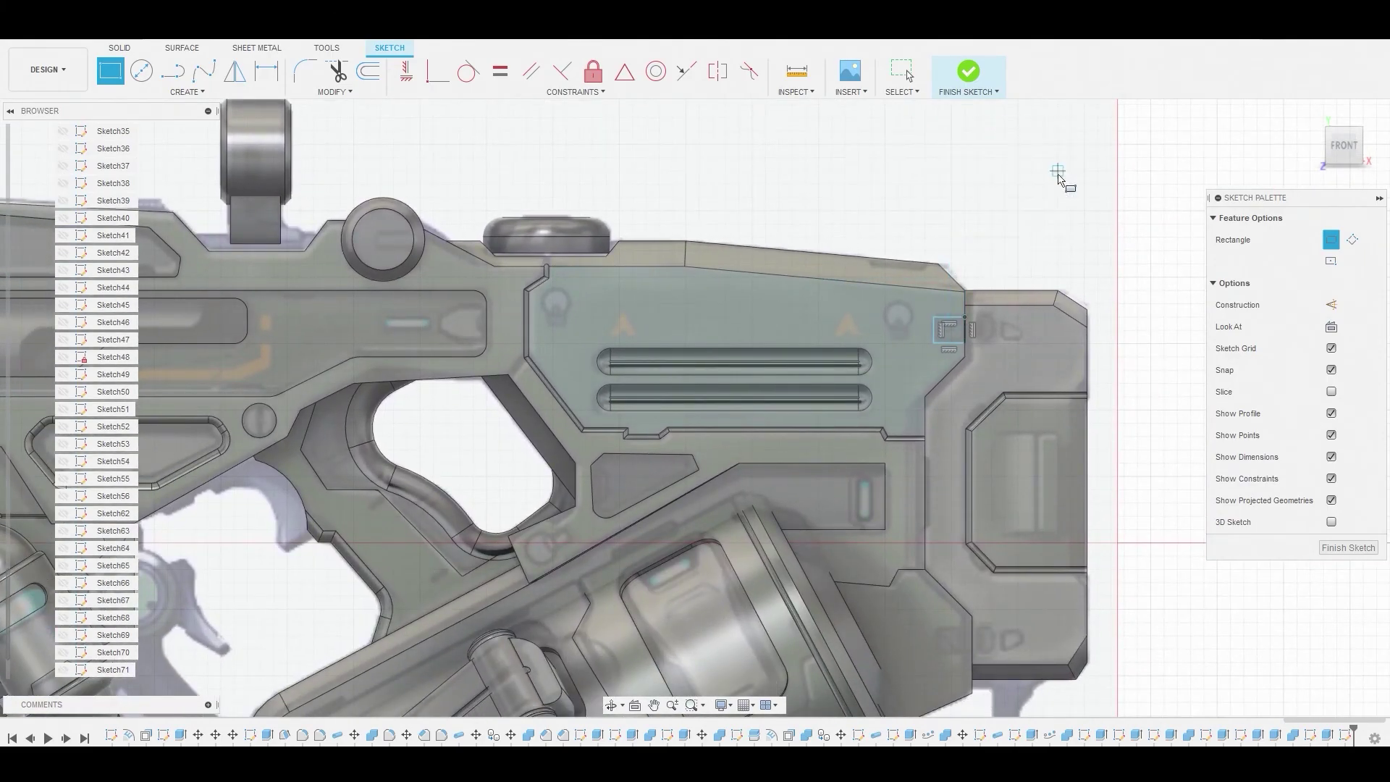
pyautogui.scroll(3, 960, 346)
# Extrude the rectangle as a shallow cut notch and return to the front view.
pyautogui.click(976, 342)
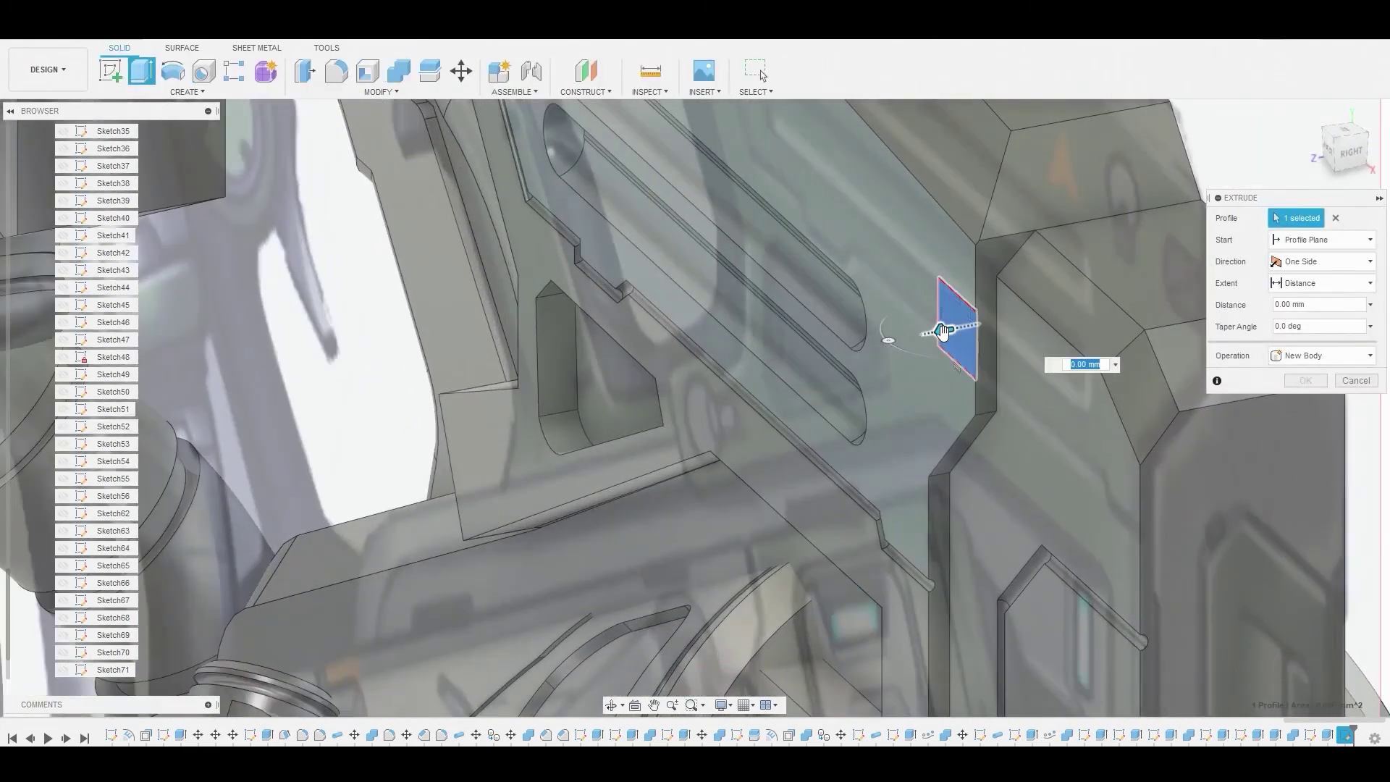
pyautogui.moveTo(941, 332); pyautogui.dragTo(977, 321)
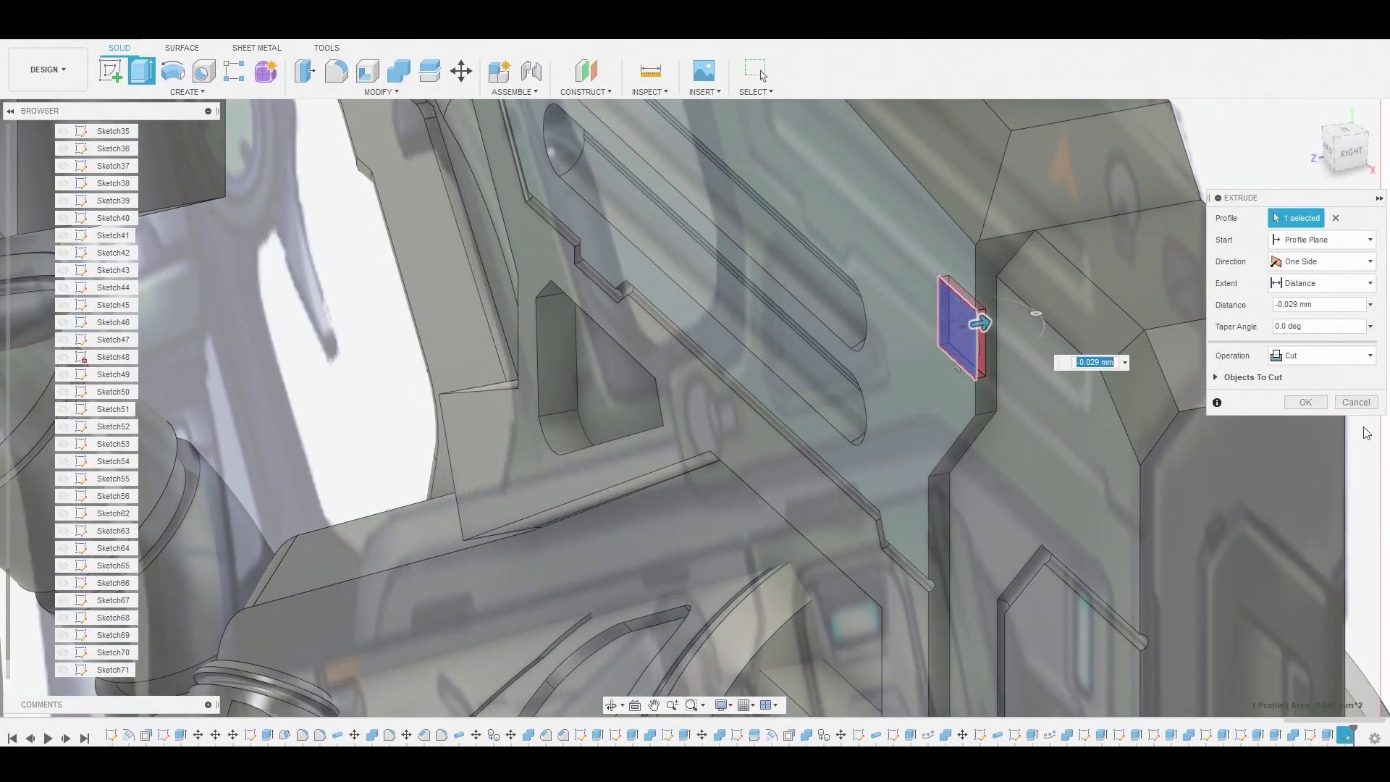
pyautogui.press('Return')
pyautogui.click(1328, 148)
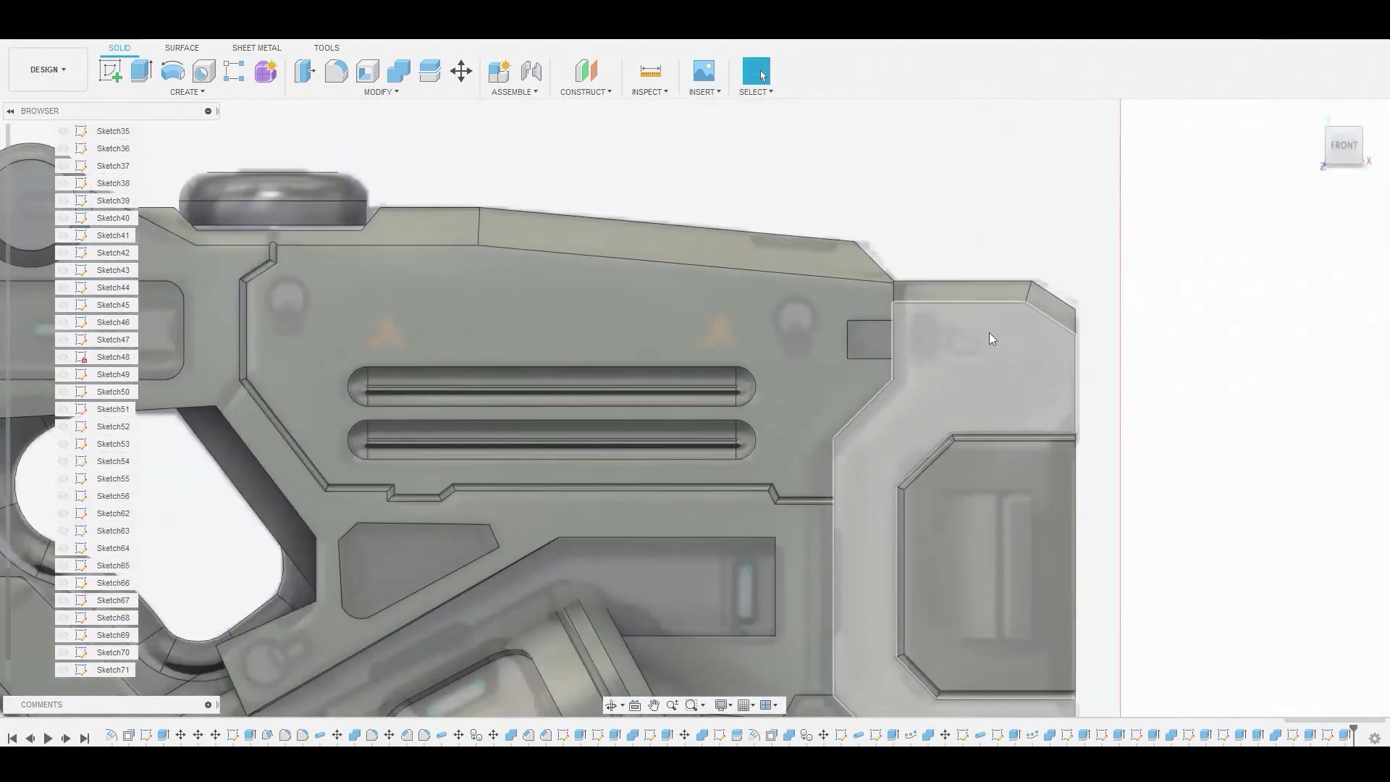